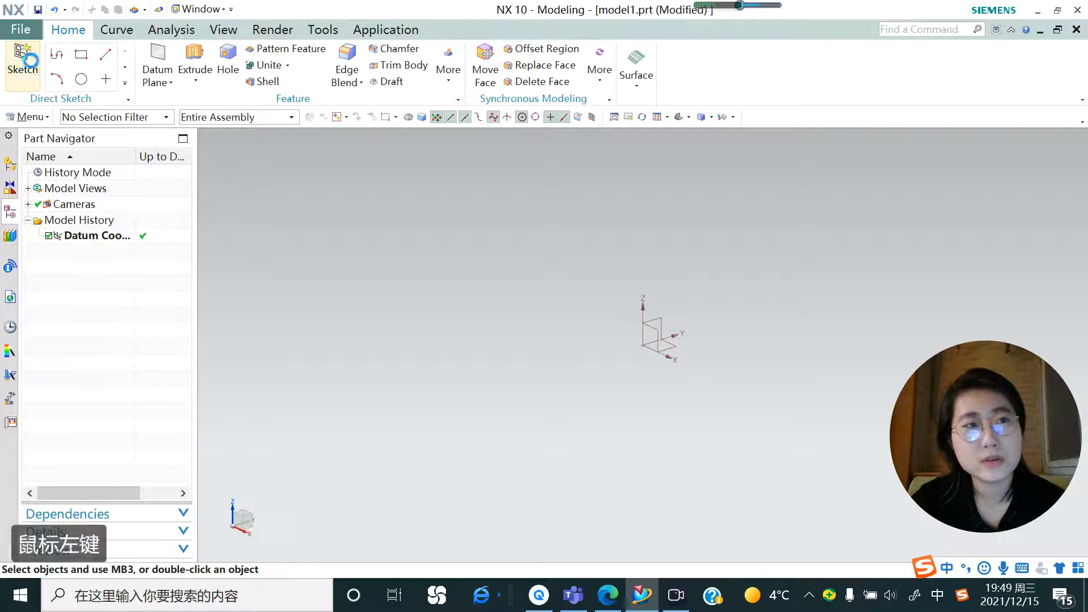
Step: Sketch a rectangle about 51 by 31 mm on the XY datum plane, with one corner at the origin
click(671, 342)
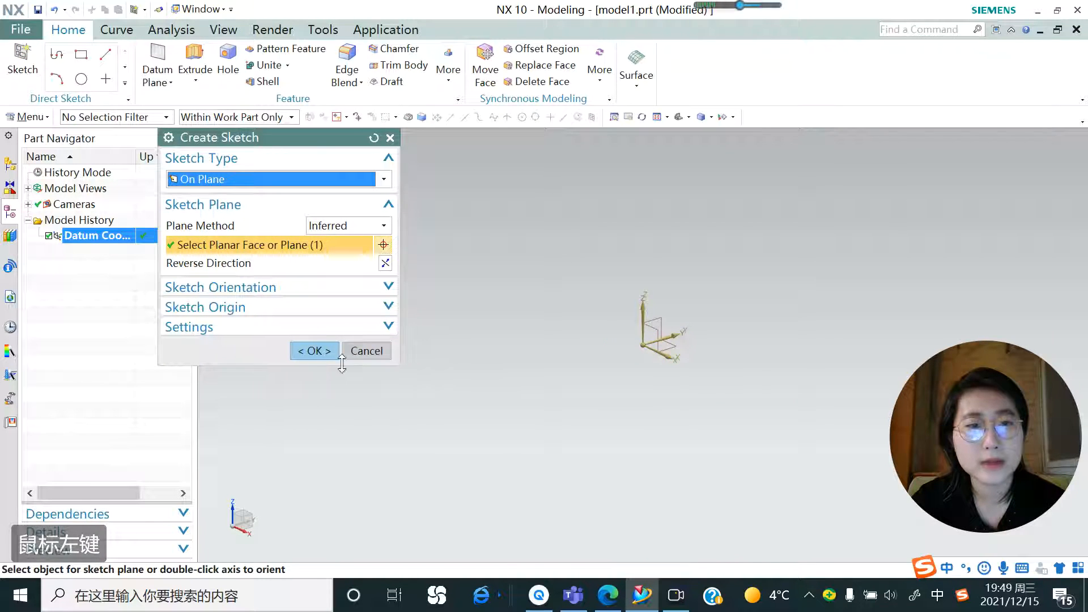
click(308, 350)
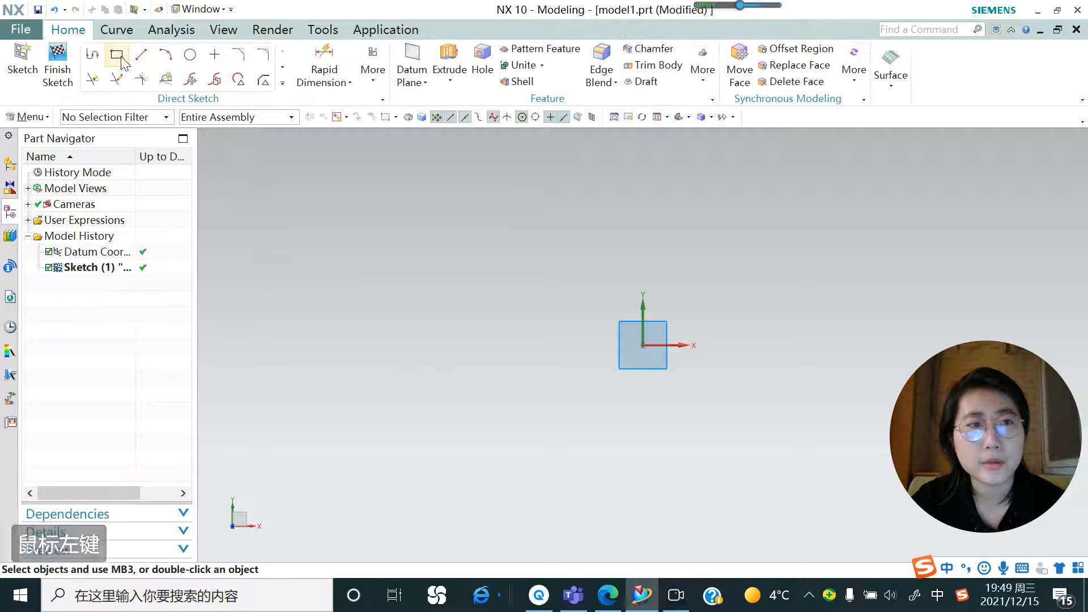
click(117, 54)
click(643, 345)
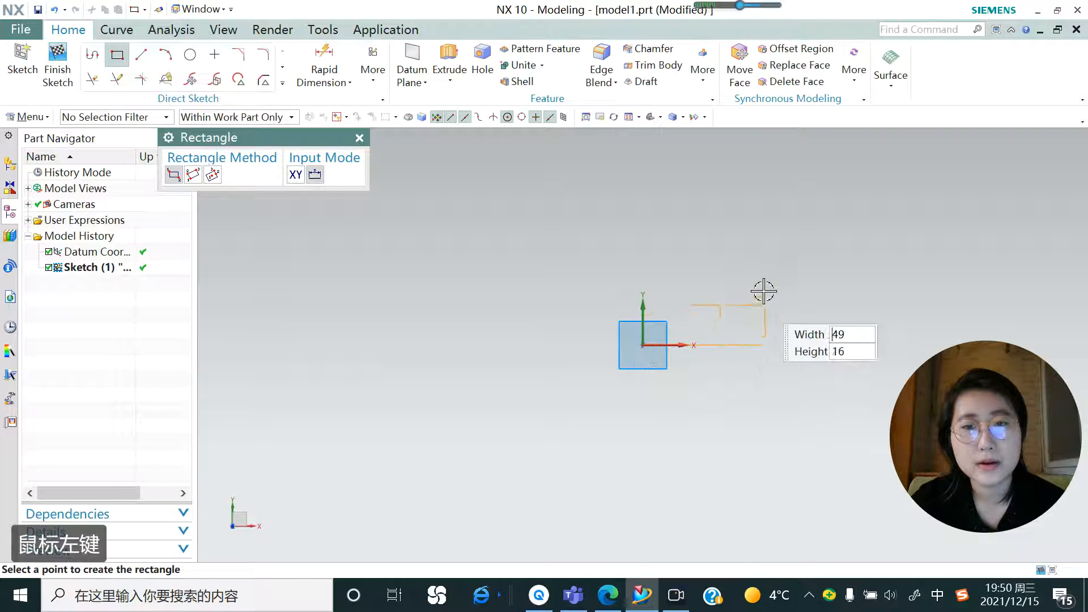
click(770, 267)
Step: Extrude the rectangle into a solid block with limits from -6 mm to 2 mm
click(449, 81)
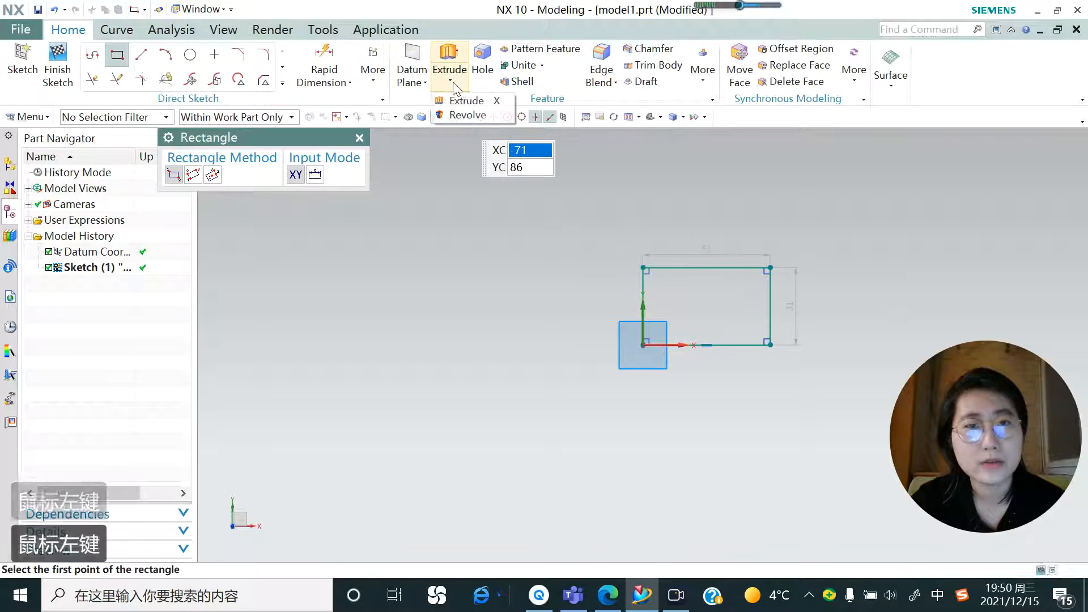
click(459, 94)
click(671, 268)
middle_drag(671, 269, 619, 243)
drag(691, 265, 709, 306)
click(329, 553)
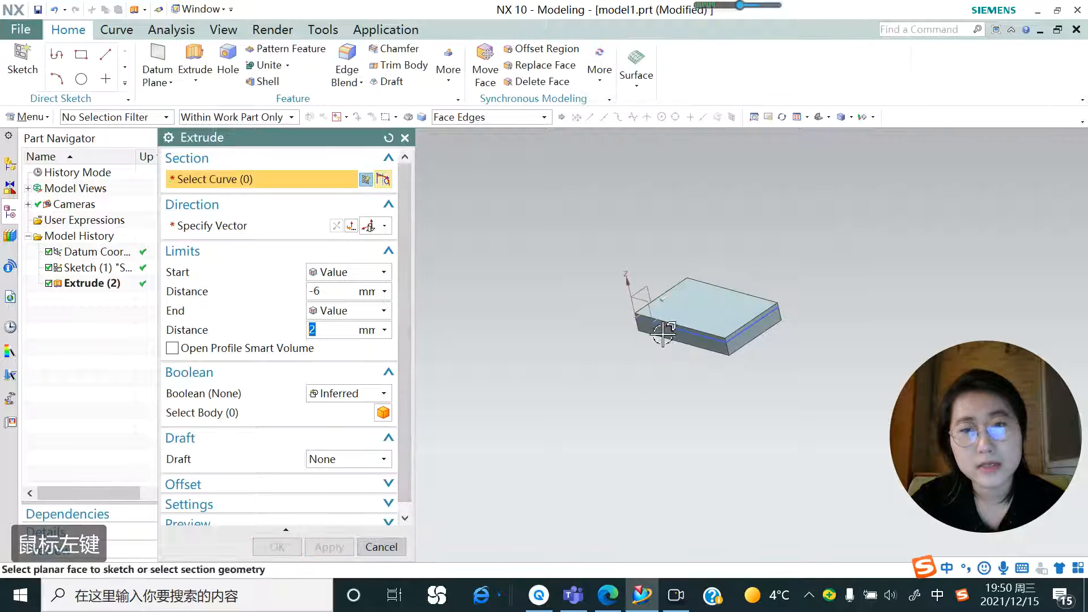
click(403, 545)
scroll(801, 284, down, 2)
scroll(801, 284, up, 5)
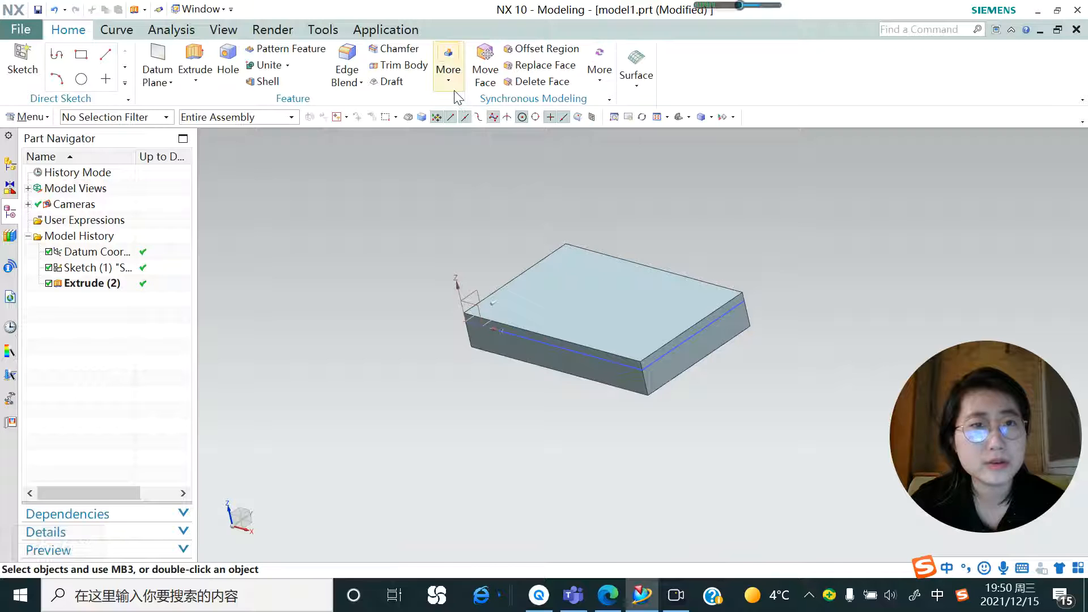
click(304, 53)
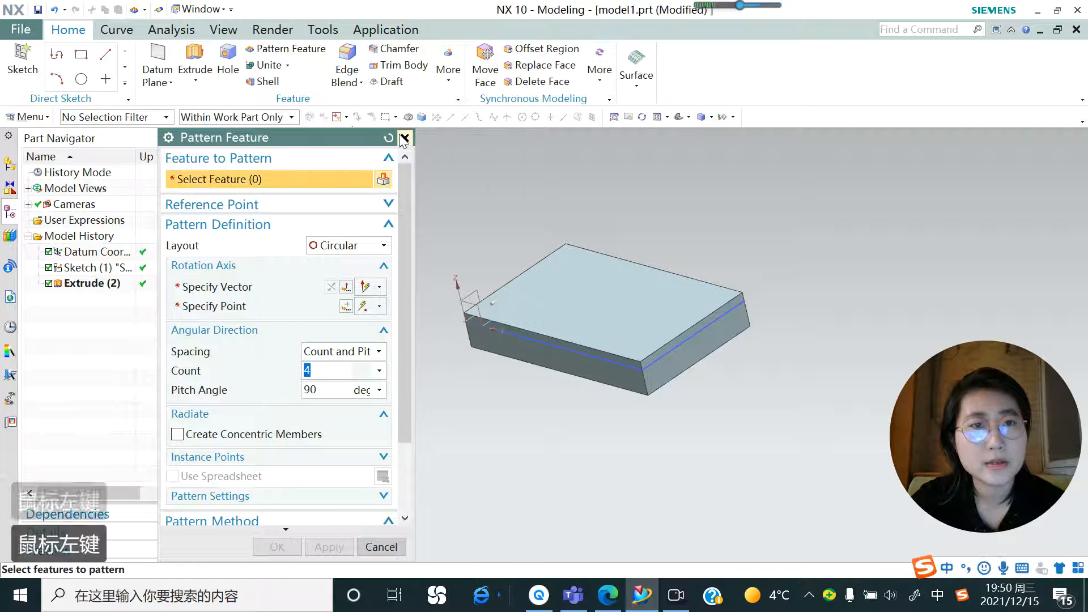
click(405, 138)
click(9, 118)
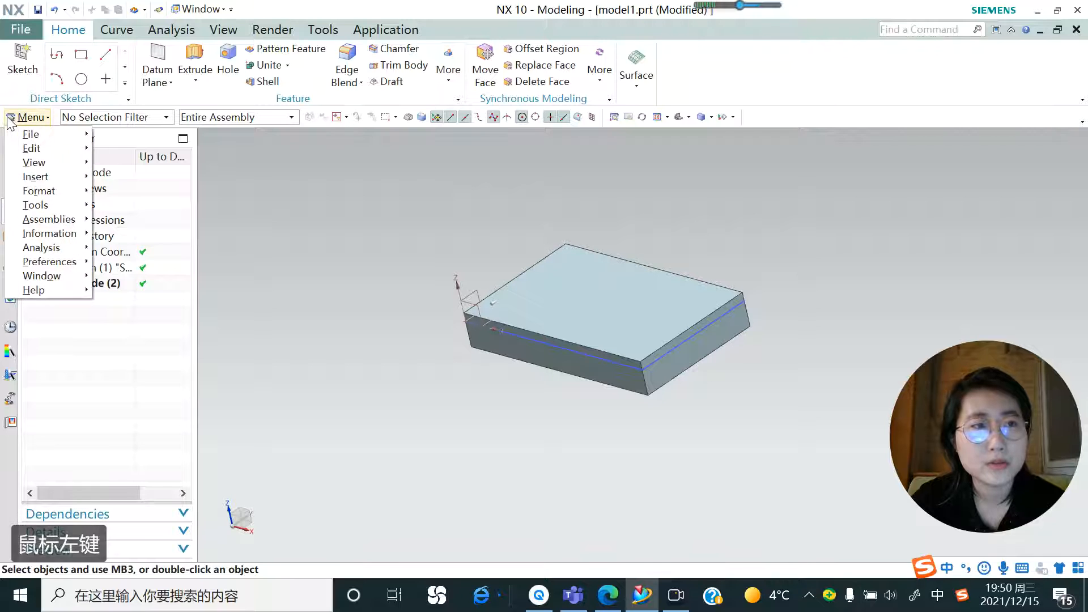
mouse_move(35, 179)
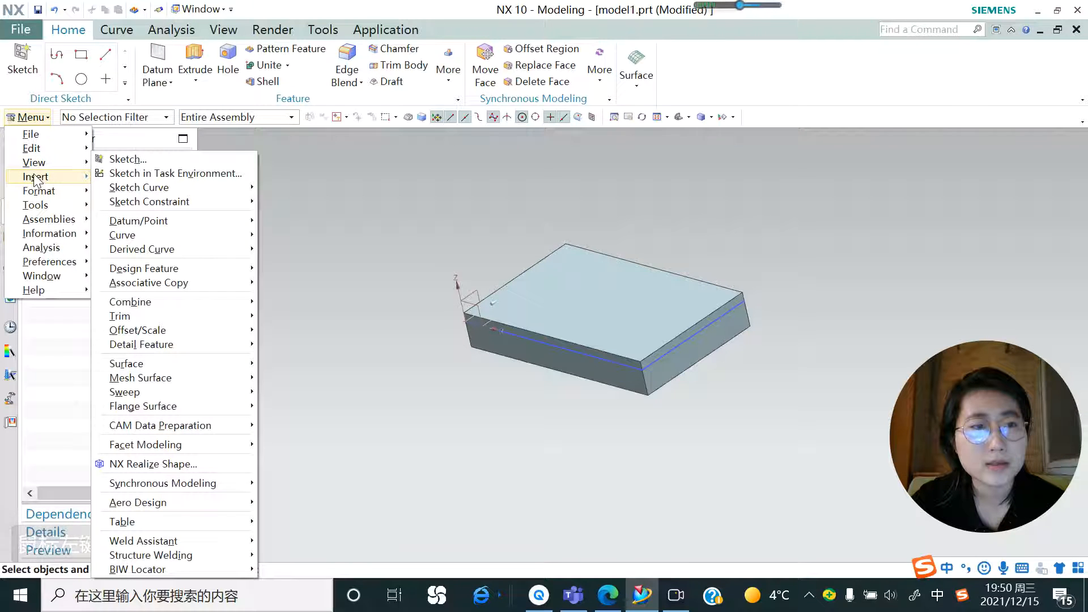
mouse_move(160, 288)
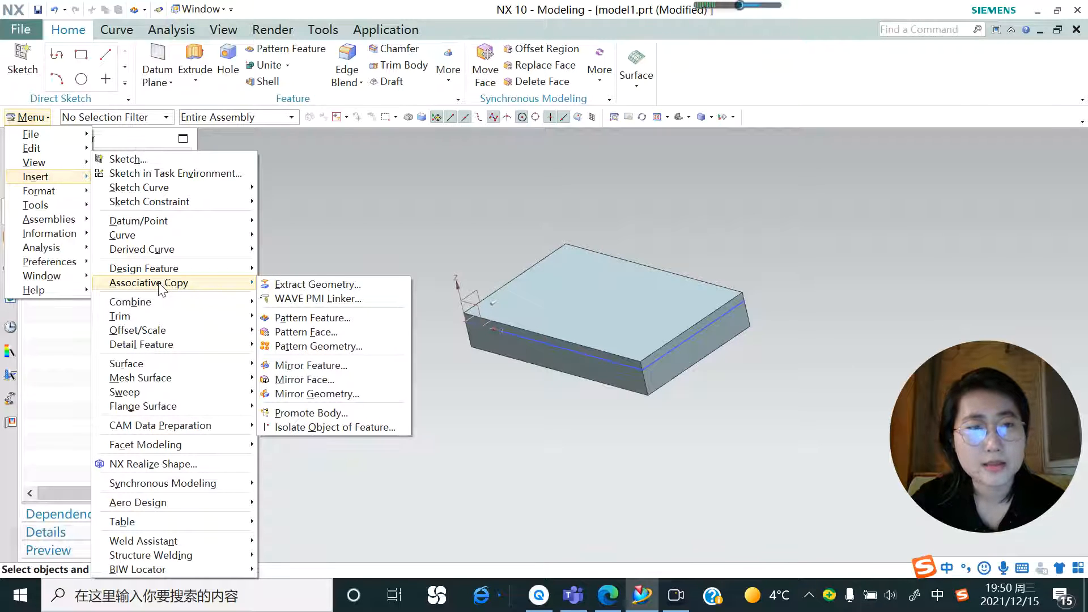
click(310, 318)
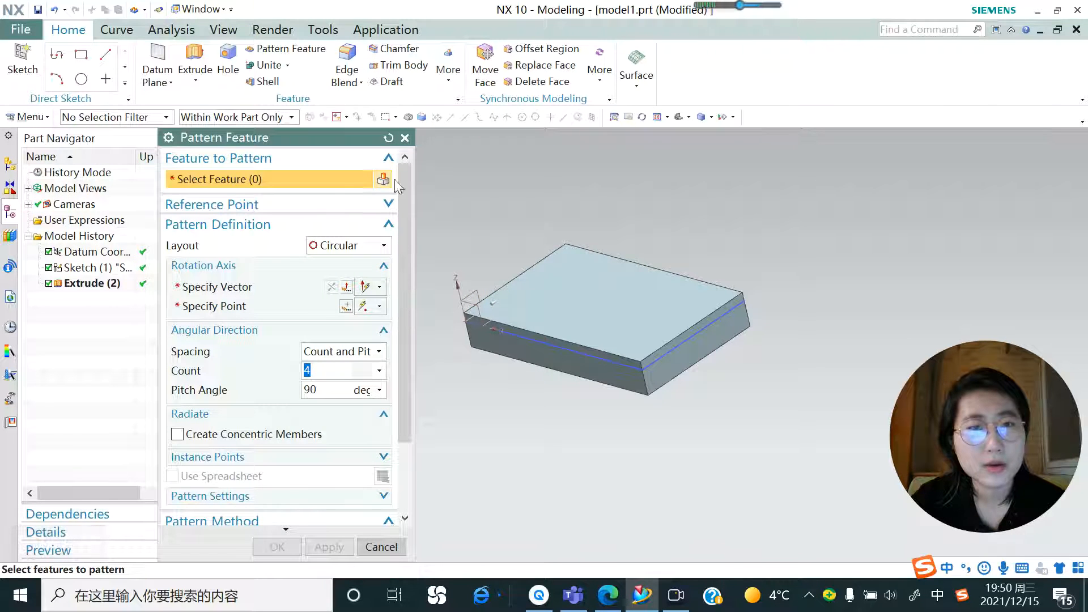
click(404, 138)
click(546, 288)
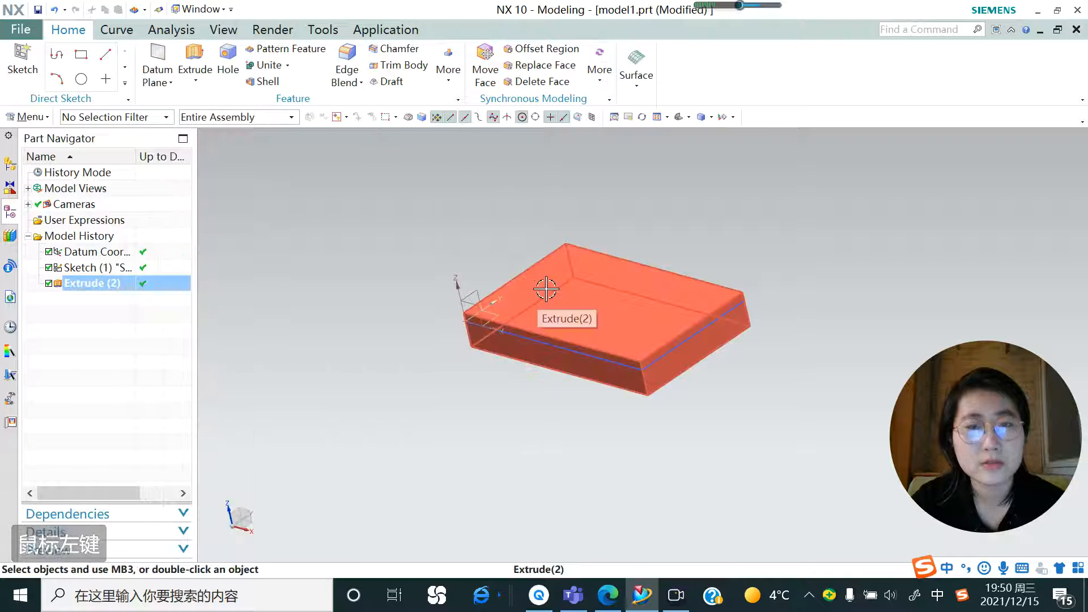
key(Escape)
Step: Sketch a small rectangle about 4.5 by 3 mm on the block's top face, just inside the corner at the sketch origin
click(23, 62)
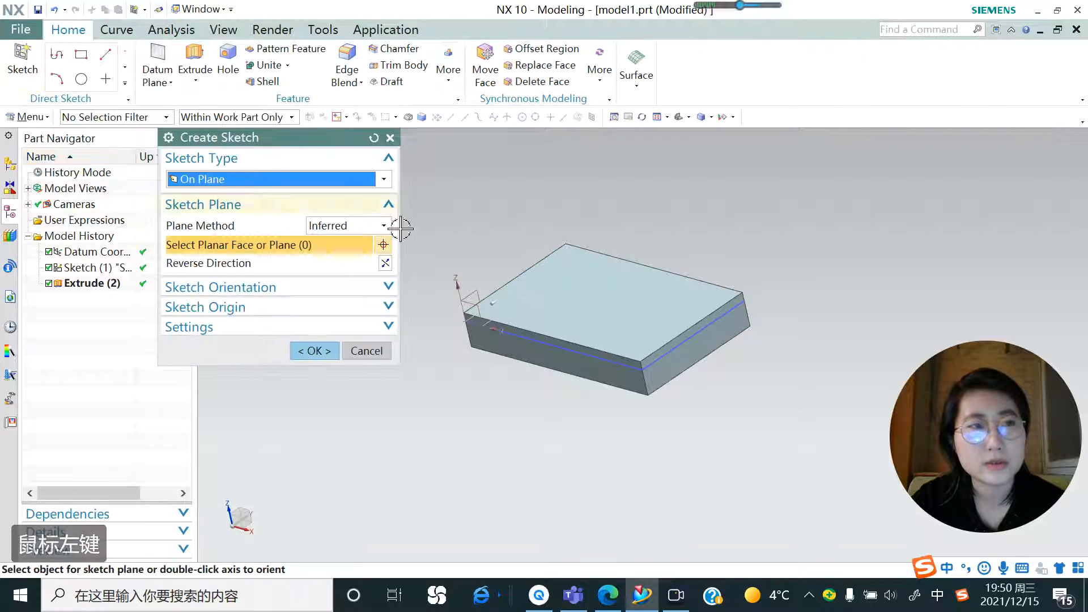
click(558, 272)
click(315, 351)
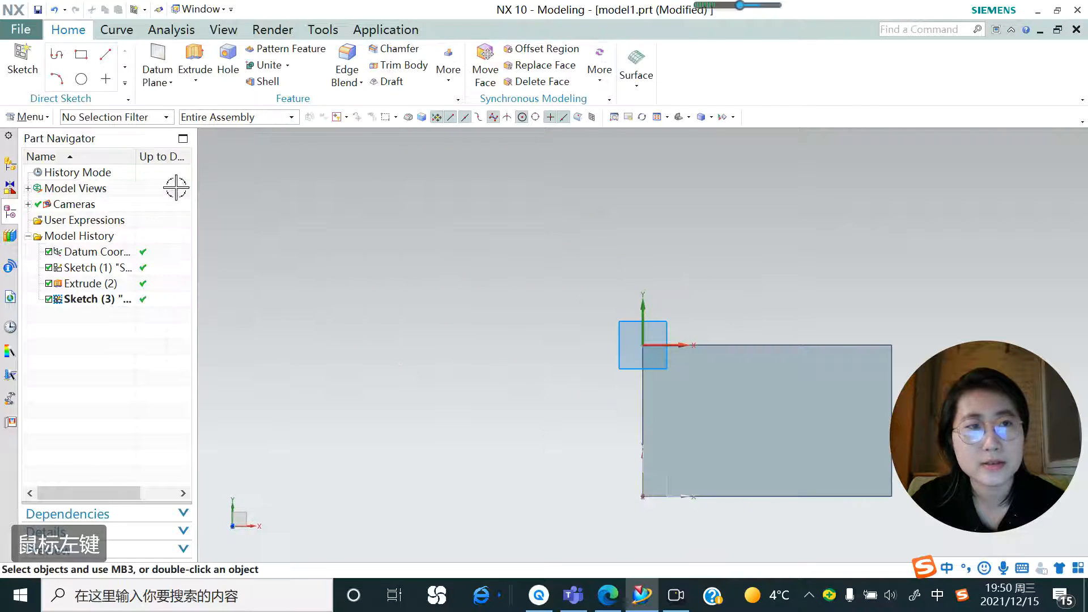
click(117, 55)
scroll(568, 346, up, 3)
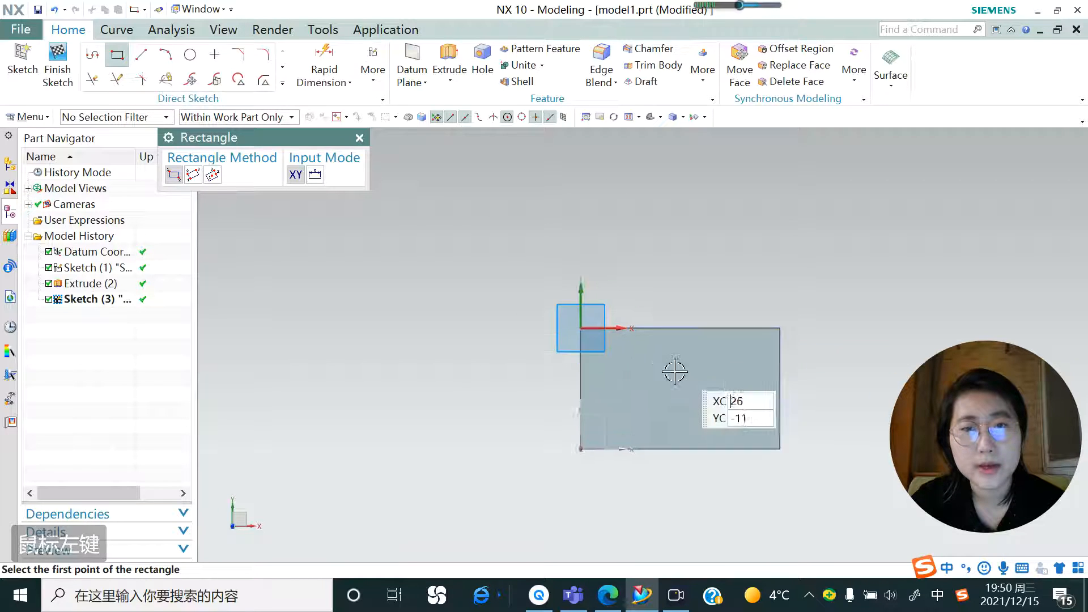
click(560, 340)
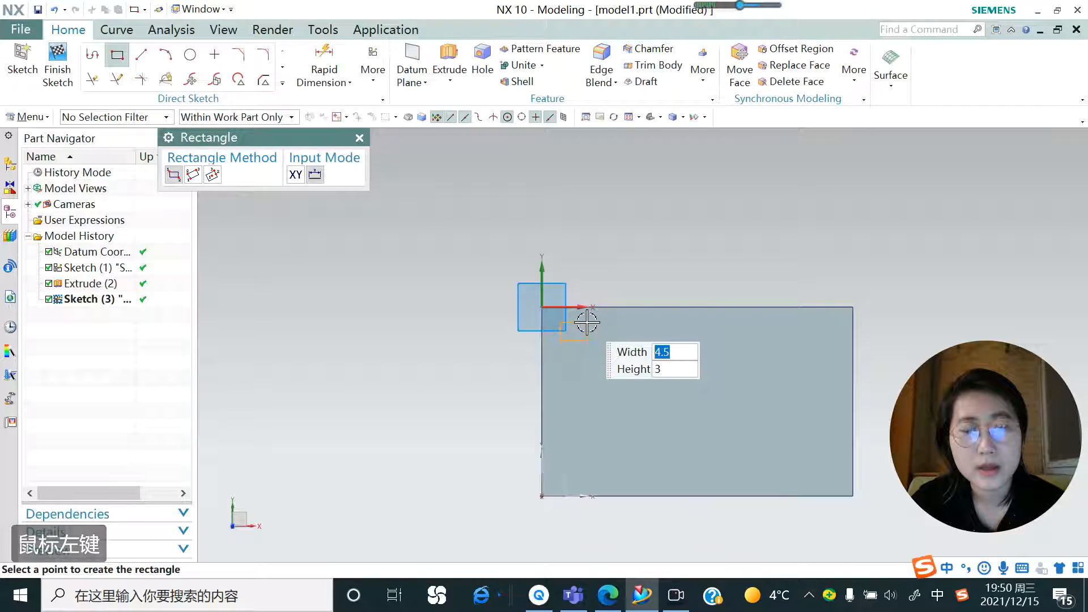
click(588, 322)
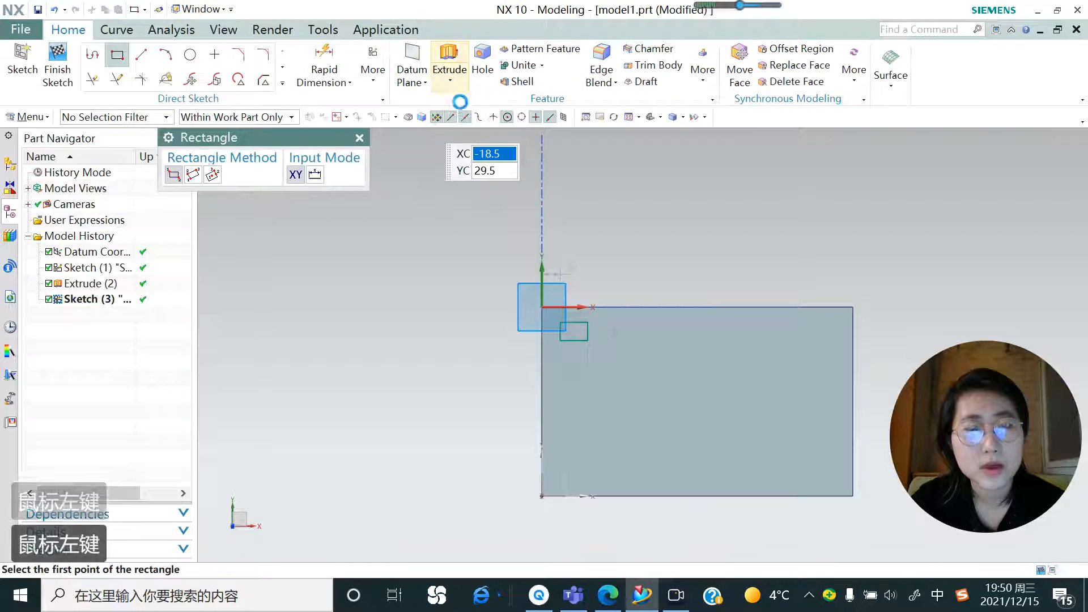
Step: Extrude the small rectangle with reversed direction down into the block, limits -6 to 2 mm, using Boolean Subtract
click(447, 63)
middle_drag(573, 387, 570, 339)
click(343, 226)
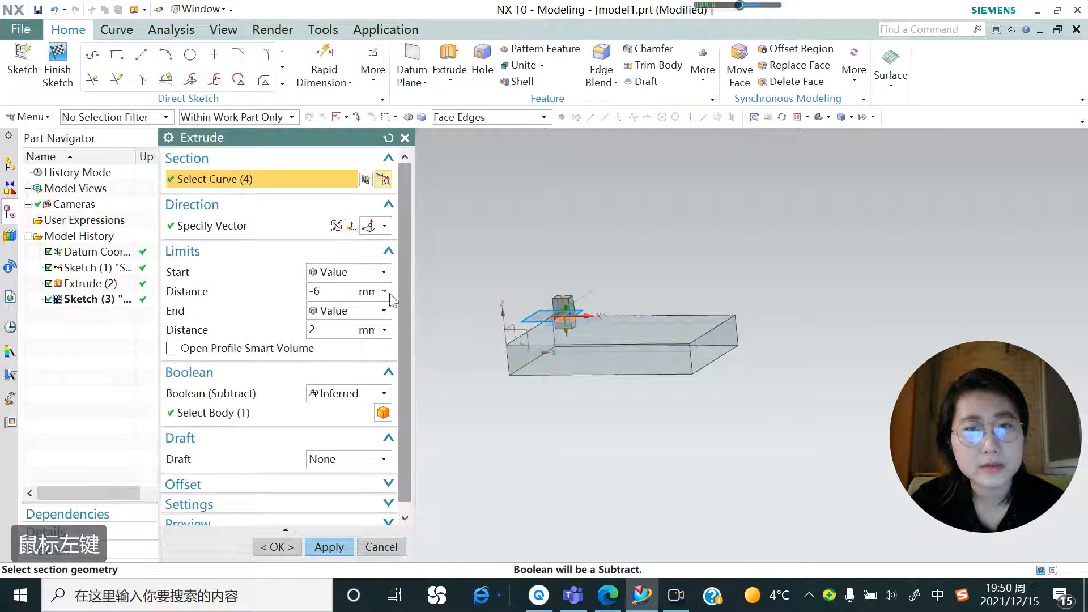
click(389, 393)
click(337, 439)
scroll(622, 331, up, 2)
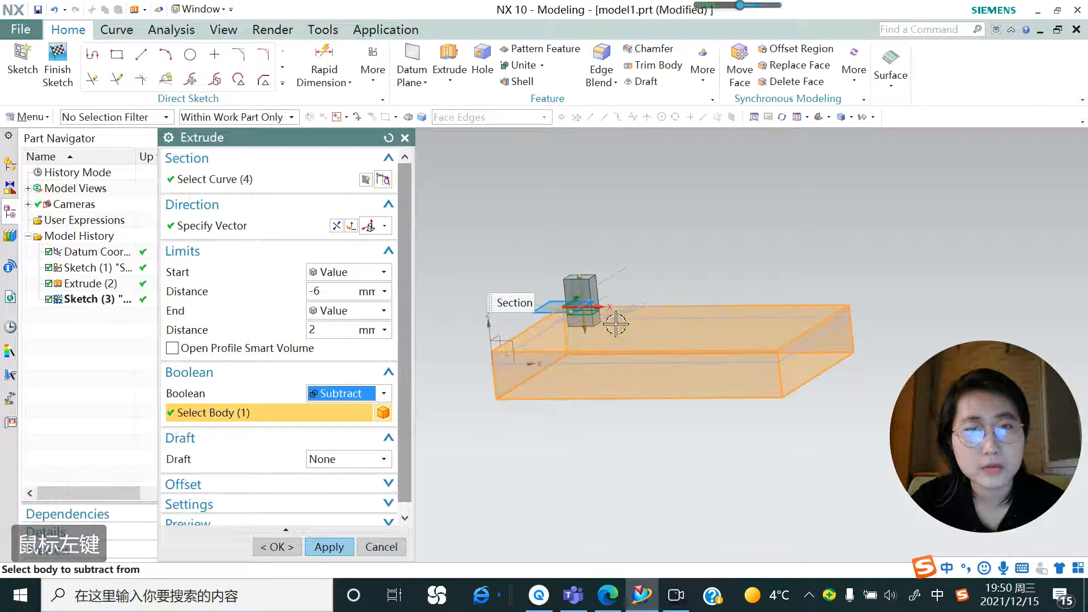
click(329, 547)
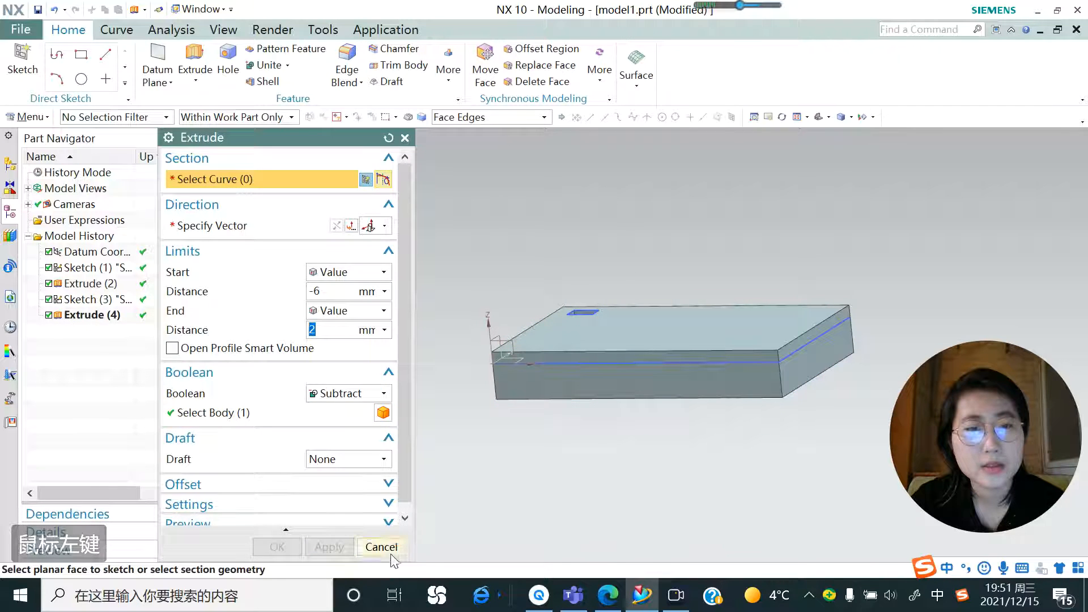
click(381, 548)
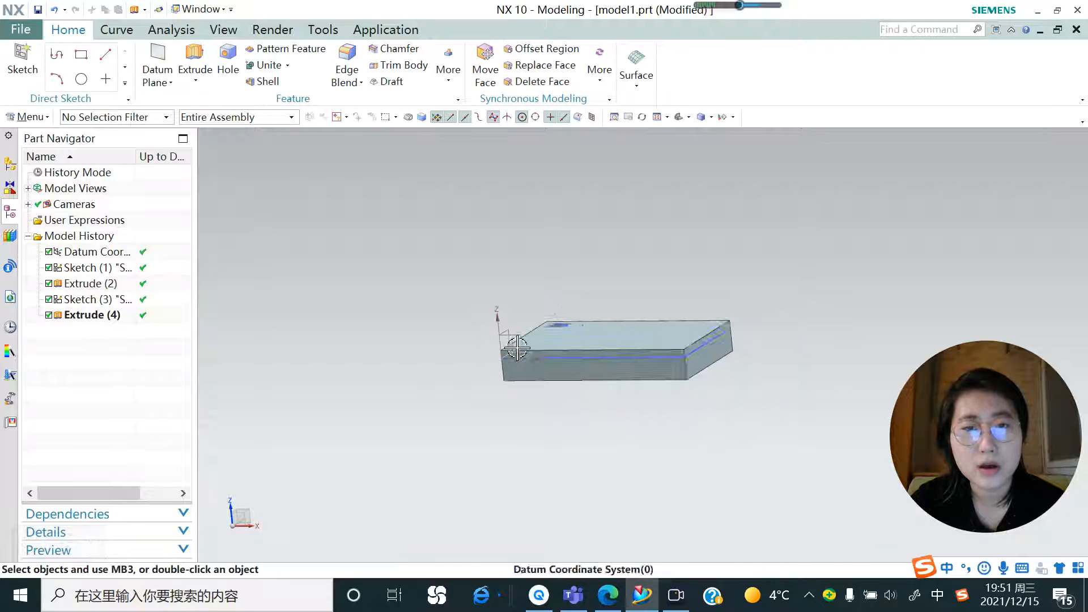
middle_drag(624, 344, 620, 347)
click(620, 348)
key(Escape)
scroll(544, 291, up, 5)
click(519, 281)
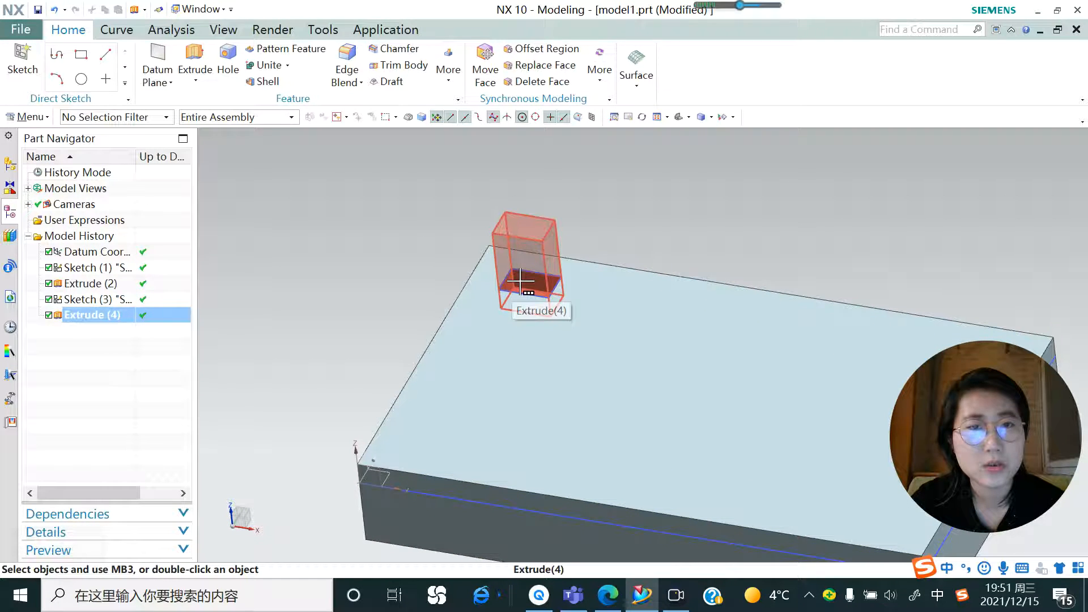
key(Escape)
scroll(519, 281, down, 5)
Step: Start a Pattern Feature of the small rectangular pocket and set its layout to Linear
click(286, 49)
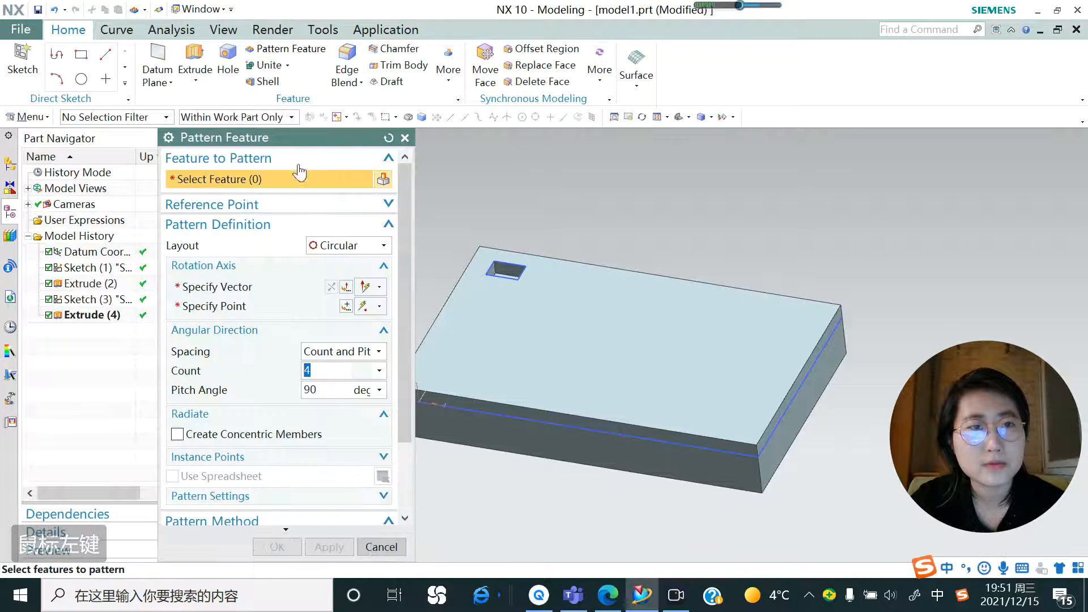
drag(296, 135, 234, 146)
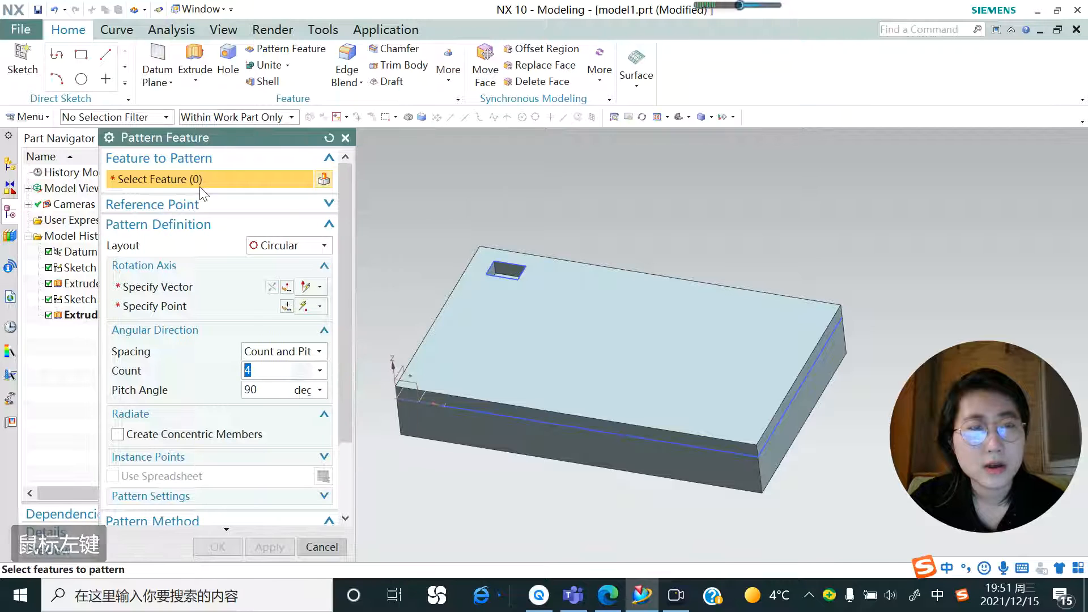
scroll(521, 284, up, 2)
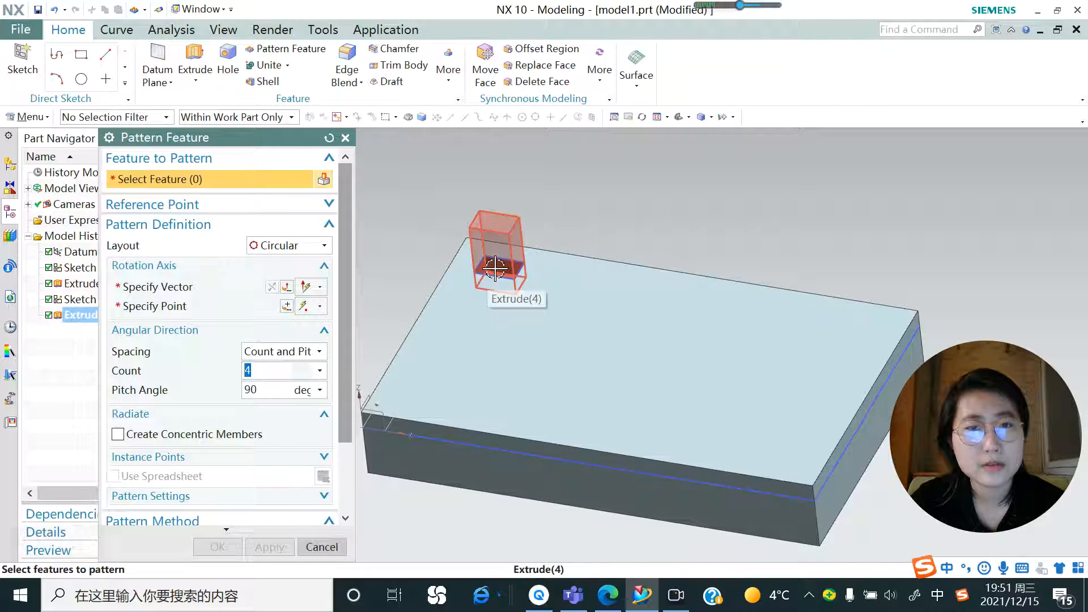
click(491, 291)
scroll(482, 195, down, 2)
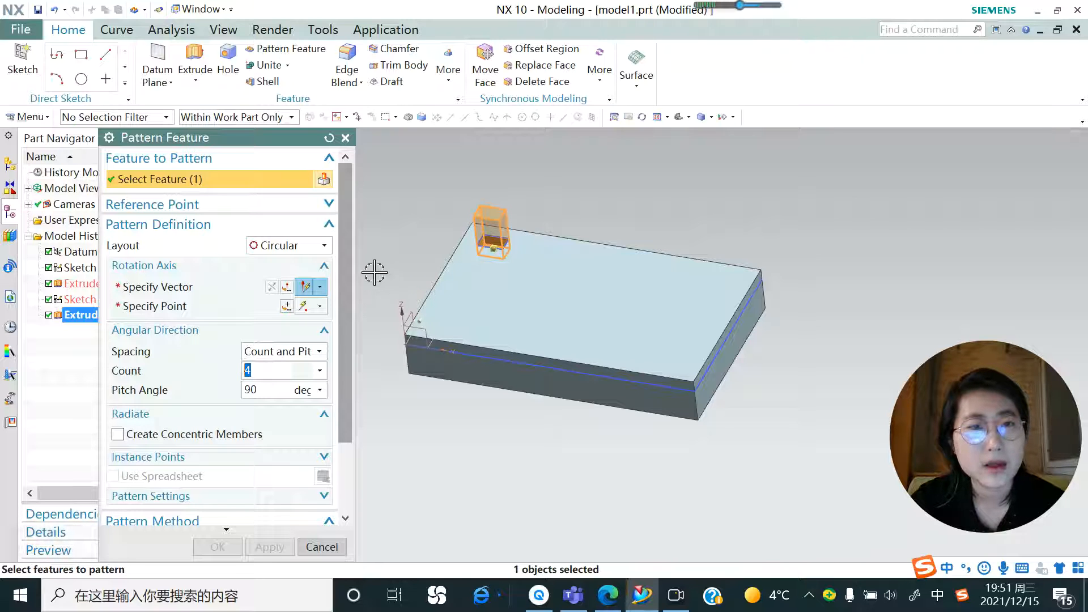
click(326, 247)
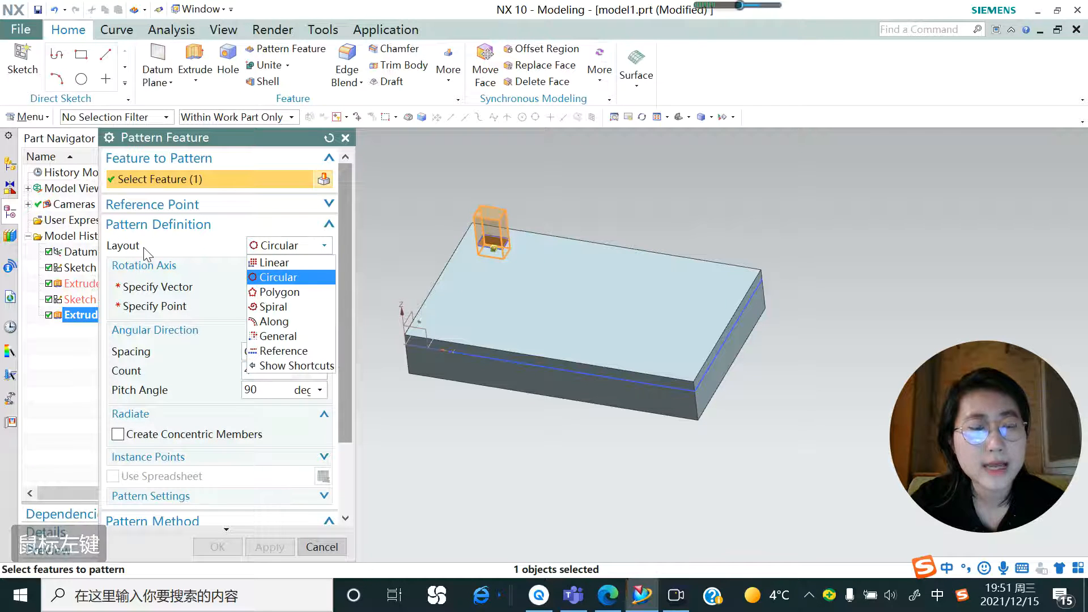
click(275, 263)
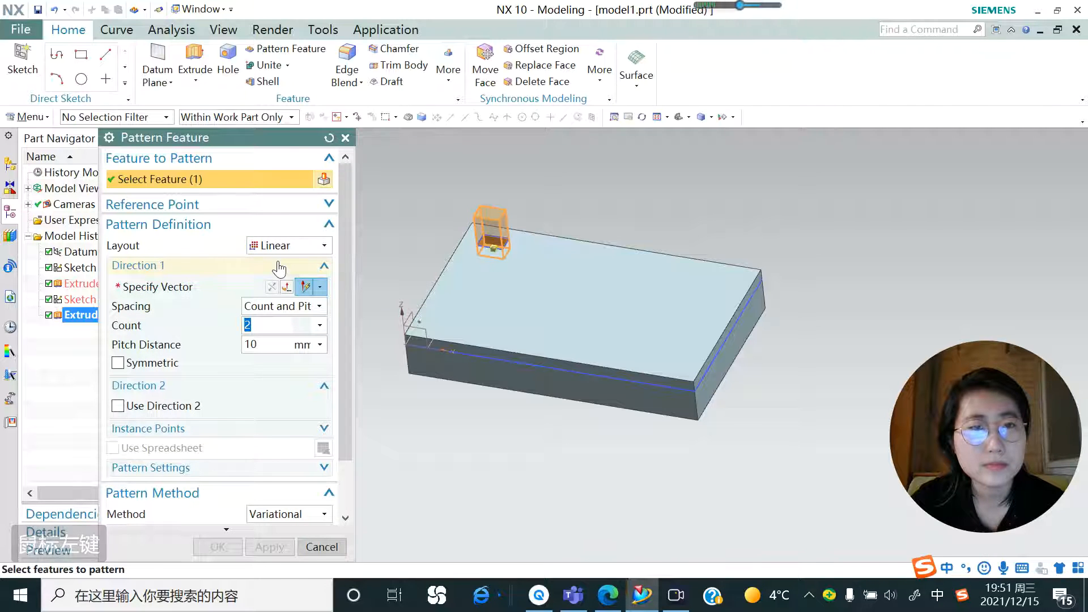
Step: Define pattern direction 1 along the X axis with Count and Pitch spacing and a count of 6
click(193, 287)
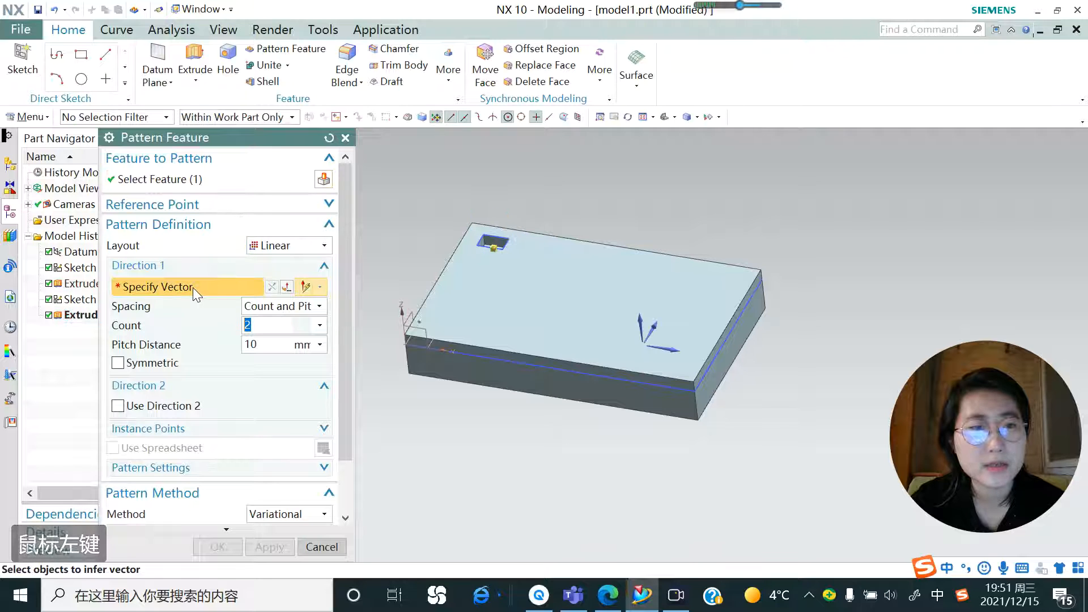
click(669, 345)
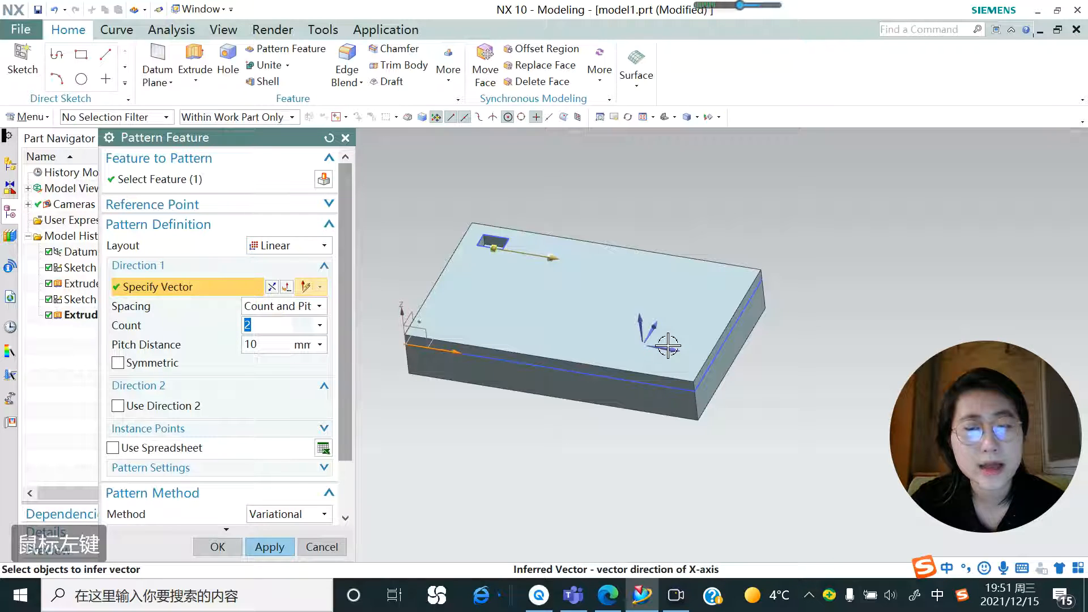
click(318, 307)
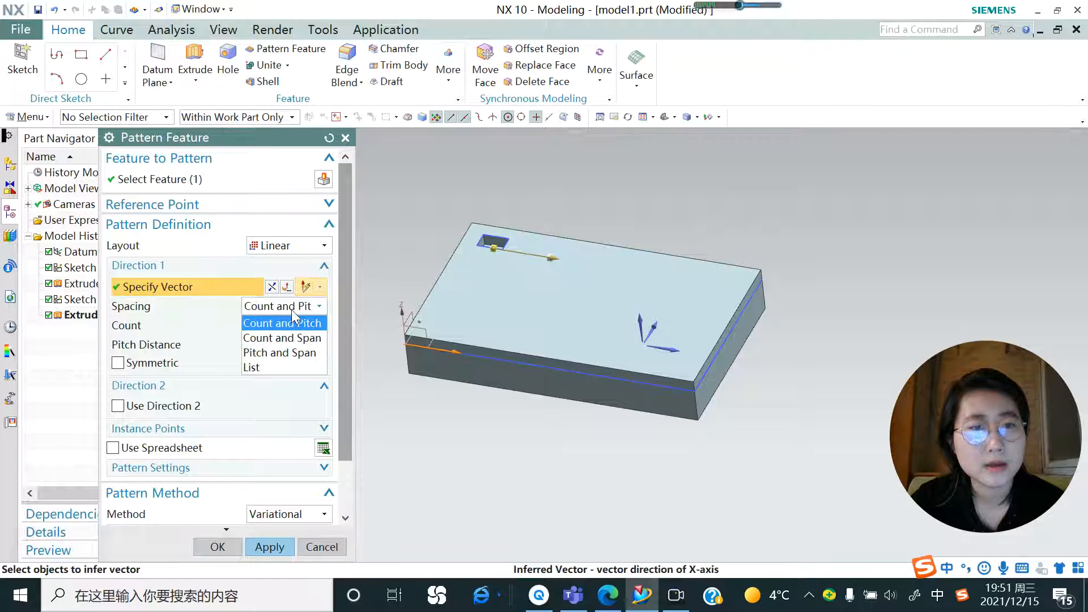
click(291, 310)
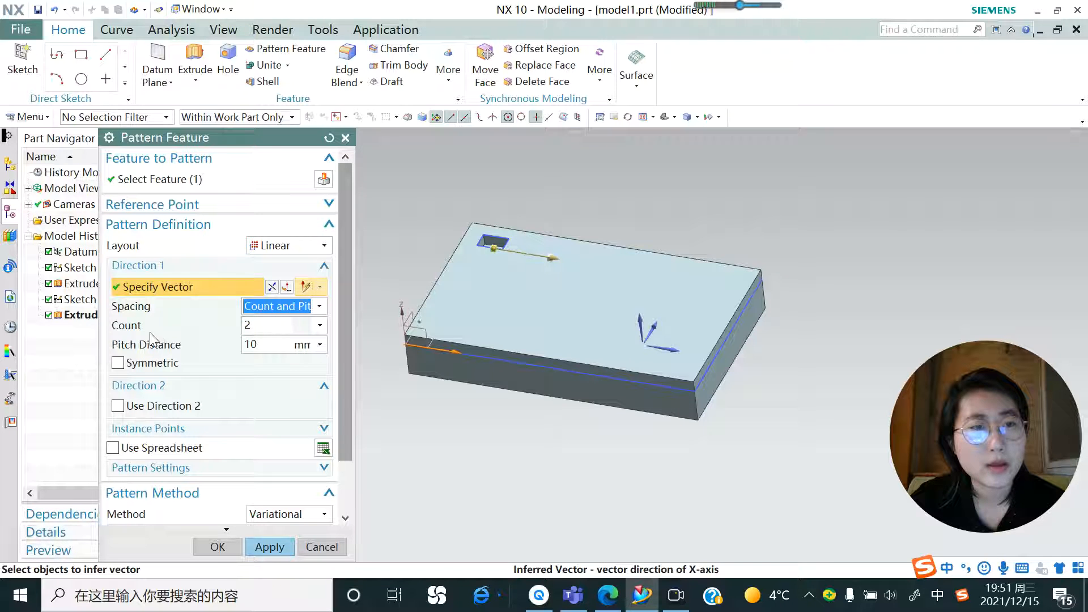
double_click(253, 325)
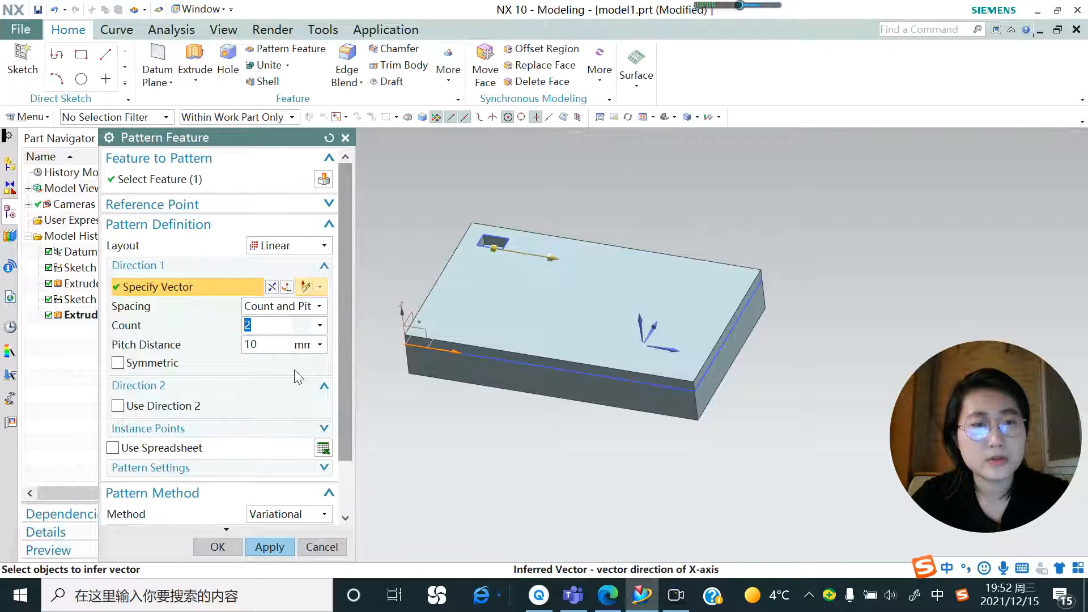
text(6)
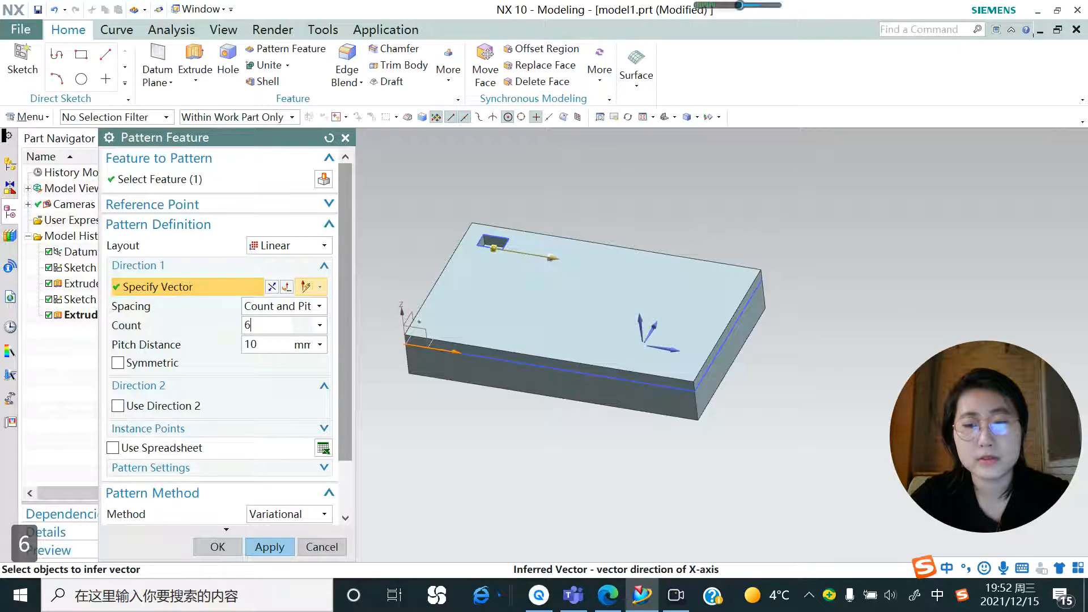
key(Return)
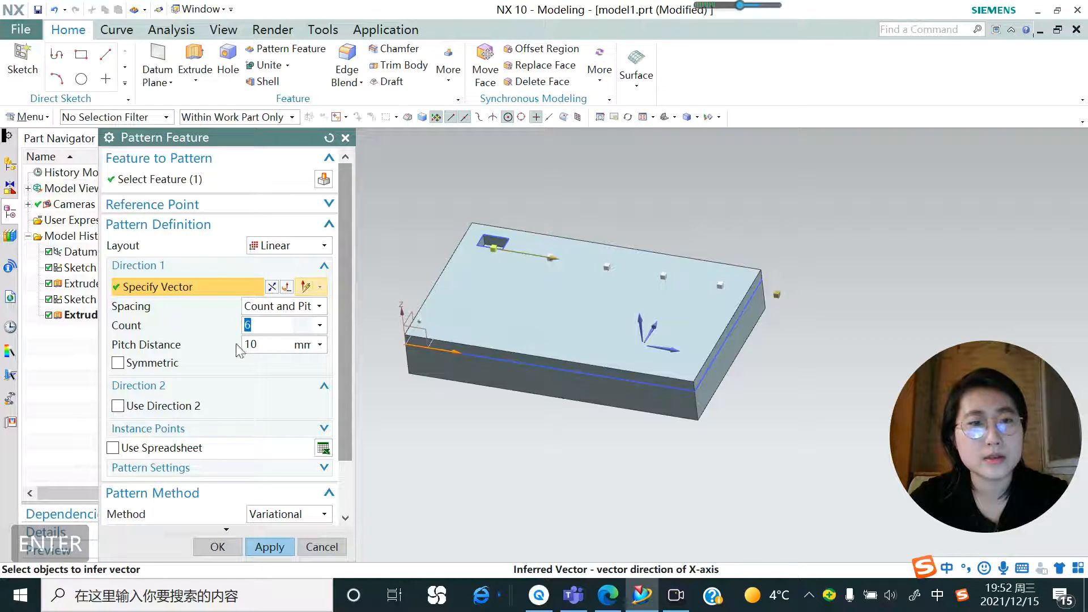
Step: Set pattern direction 1 to a count of 4 with a 5 mm pitch distance and make it symmetric
click(264, 325)
text(4)
key(Return)
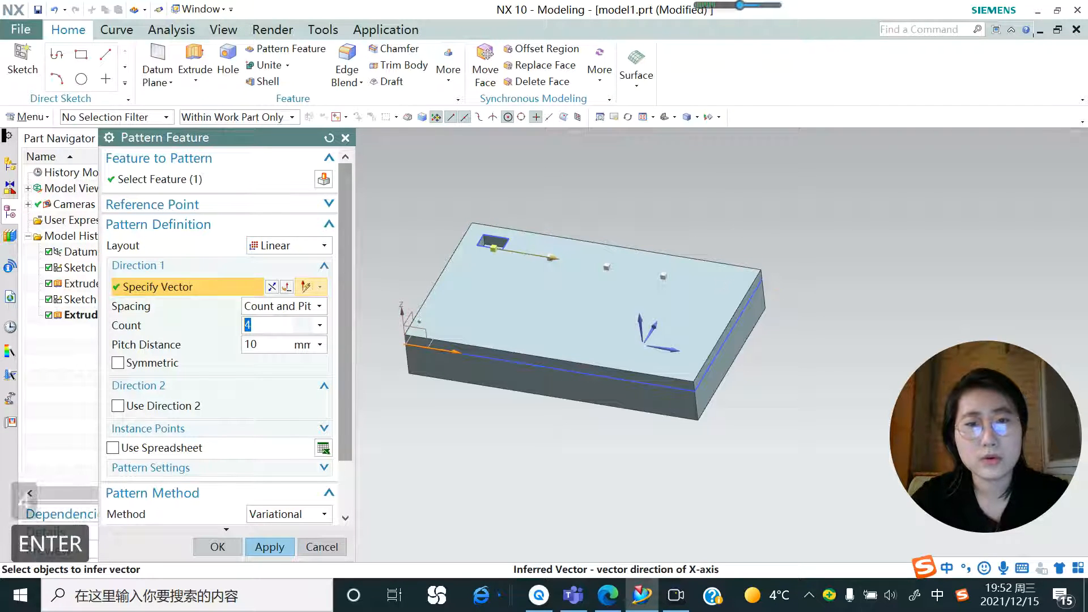
click(253, 345)
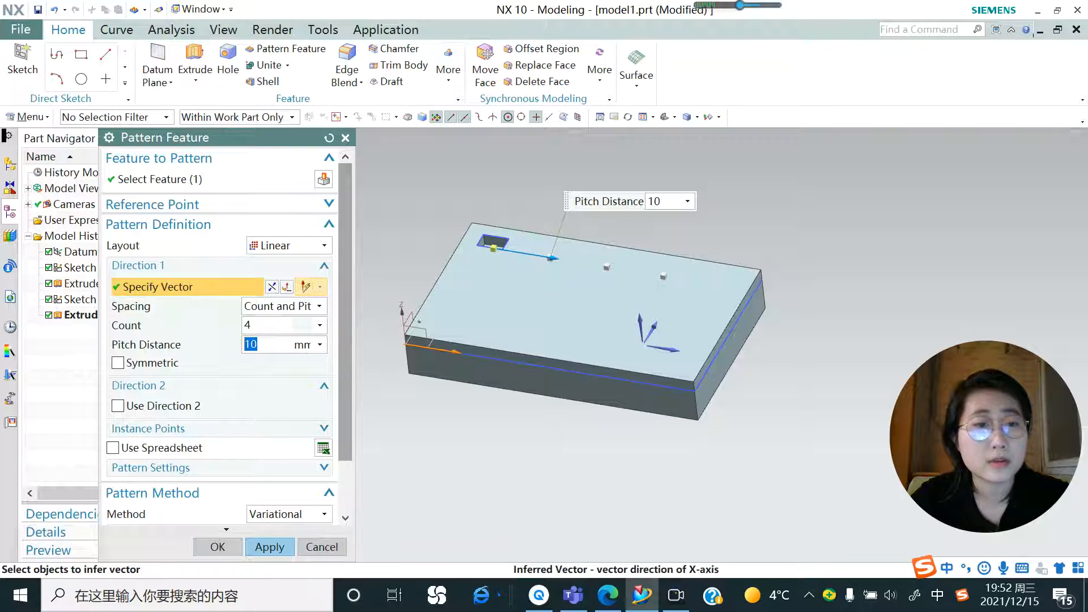
text(5)
key(Return)
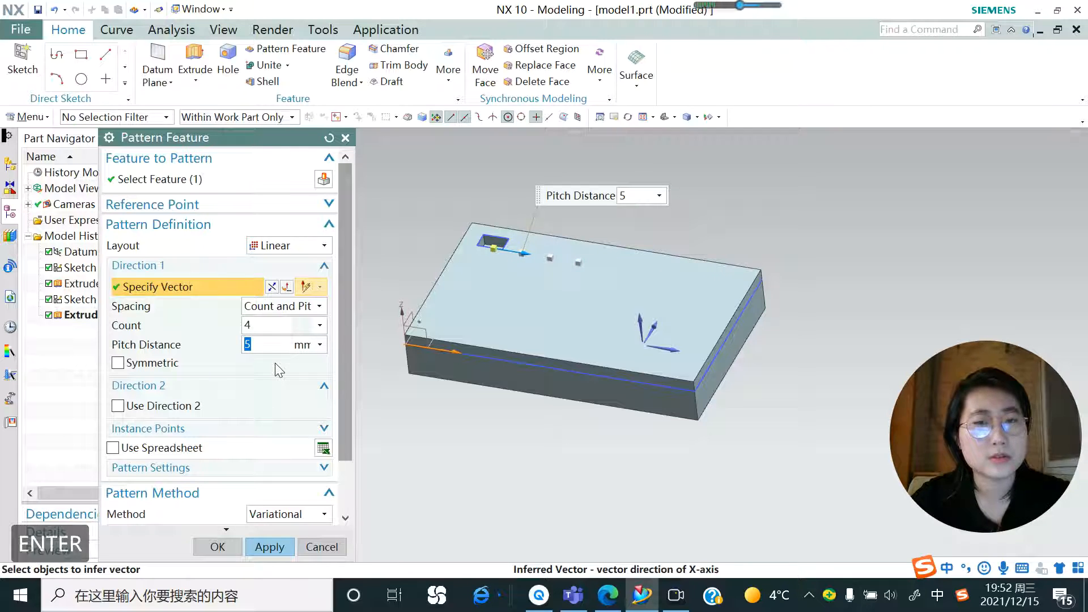
click(118, 363)
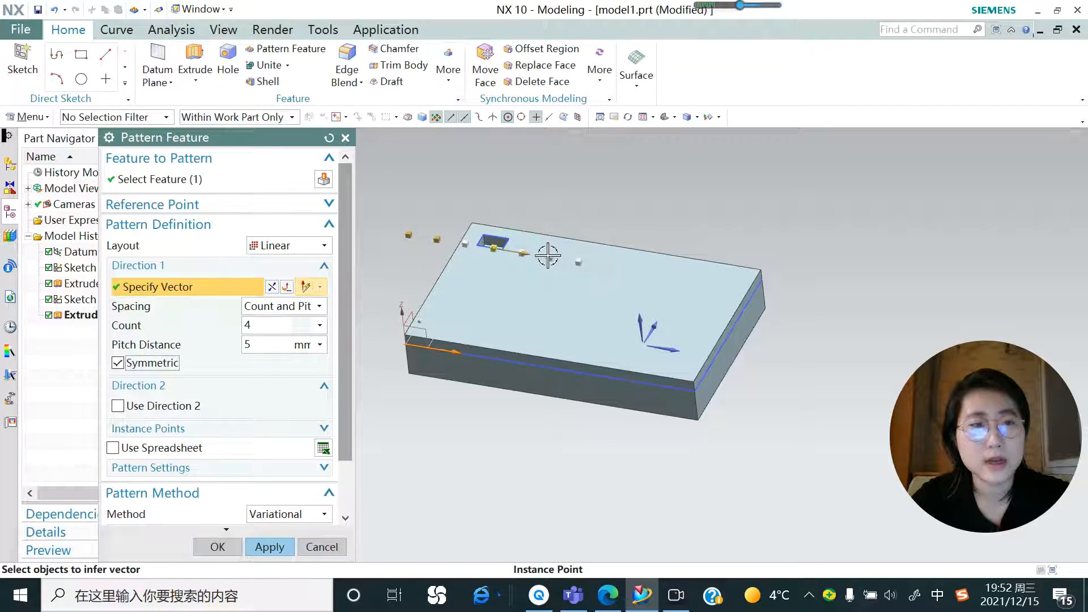
Step: Enable pattern direction 2 along the Y axis, reversed so the instances run across the block
click(118, 406)
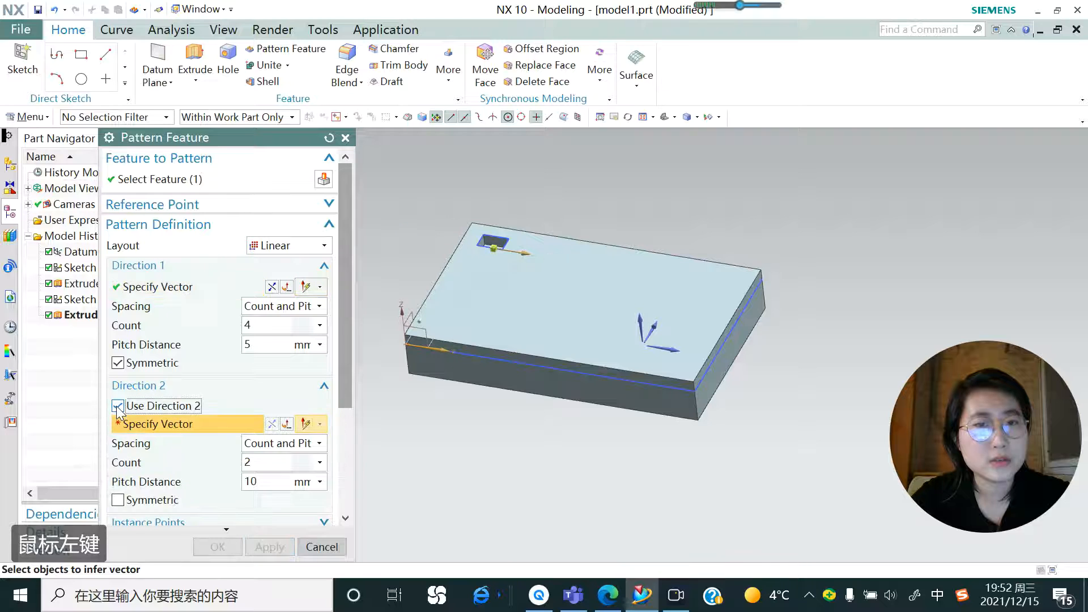
click(143, 423)
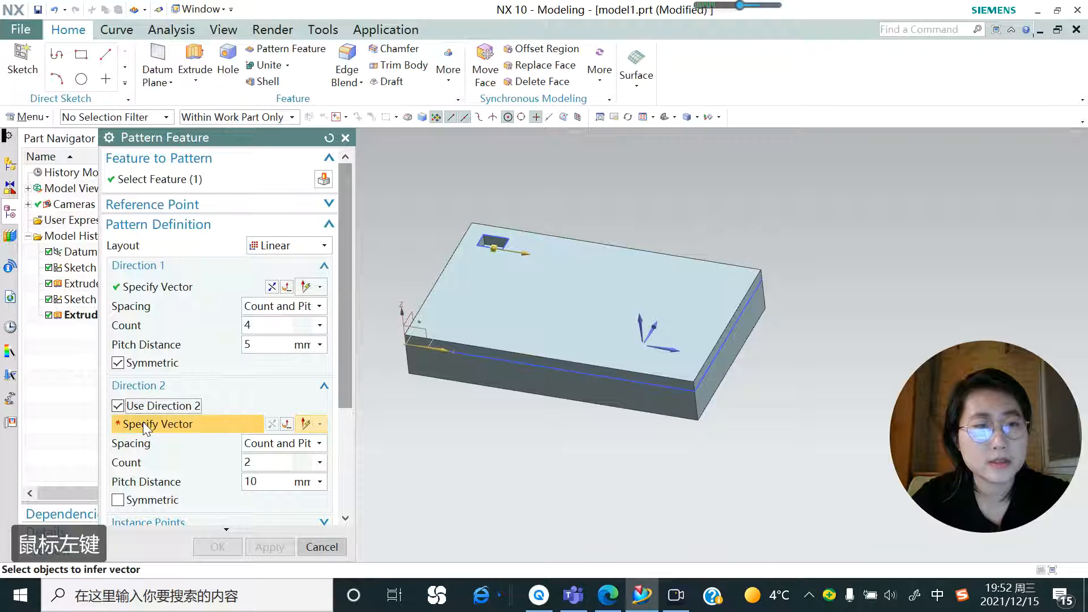
click(657, 328)
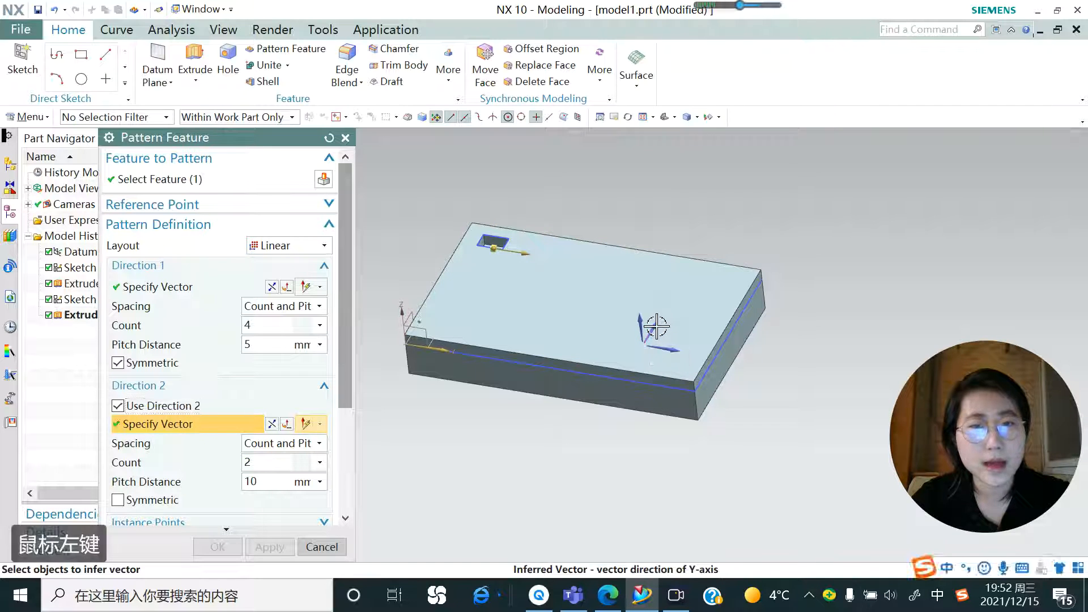
click(273, 425)
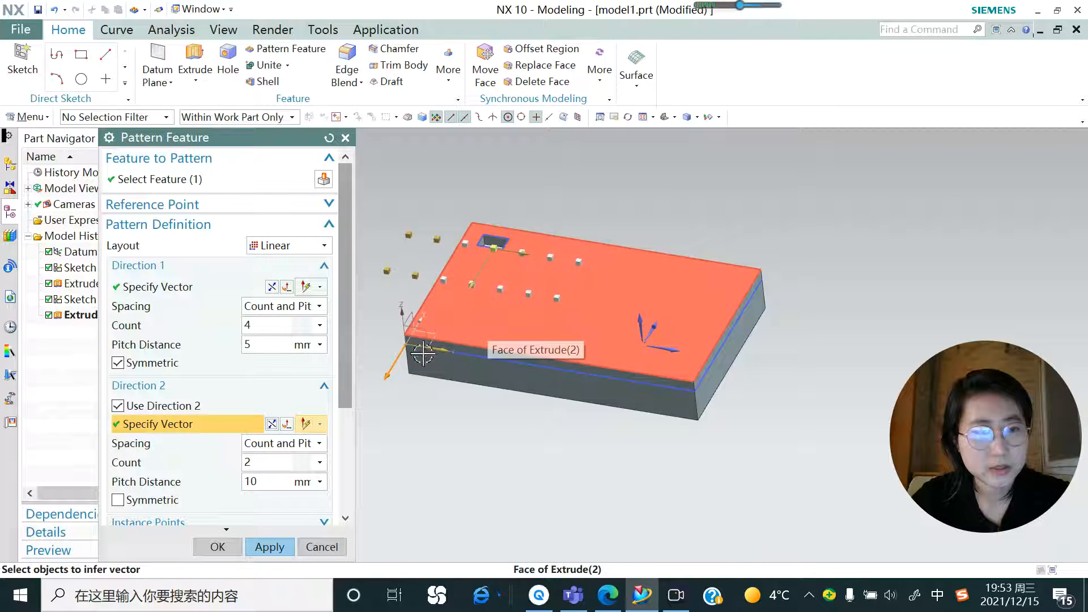
Step: Set direction 2 to Count and Span spacing with a count of 3 and a 20 mm span distance, and make it symmetric
click(318, 440)
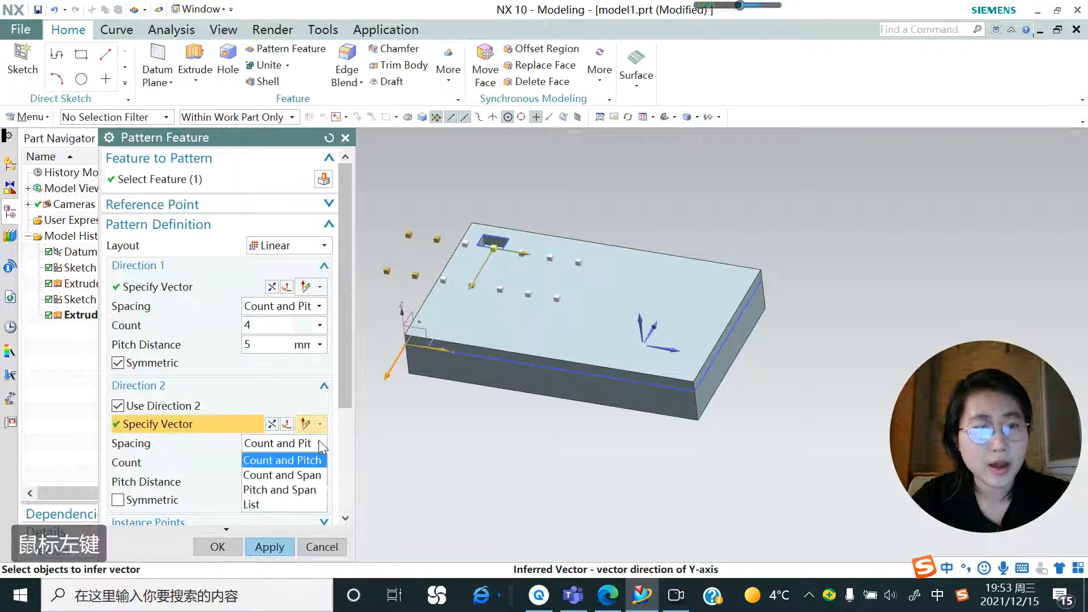
click(280, 476)
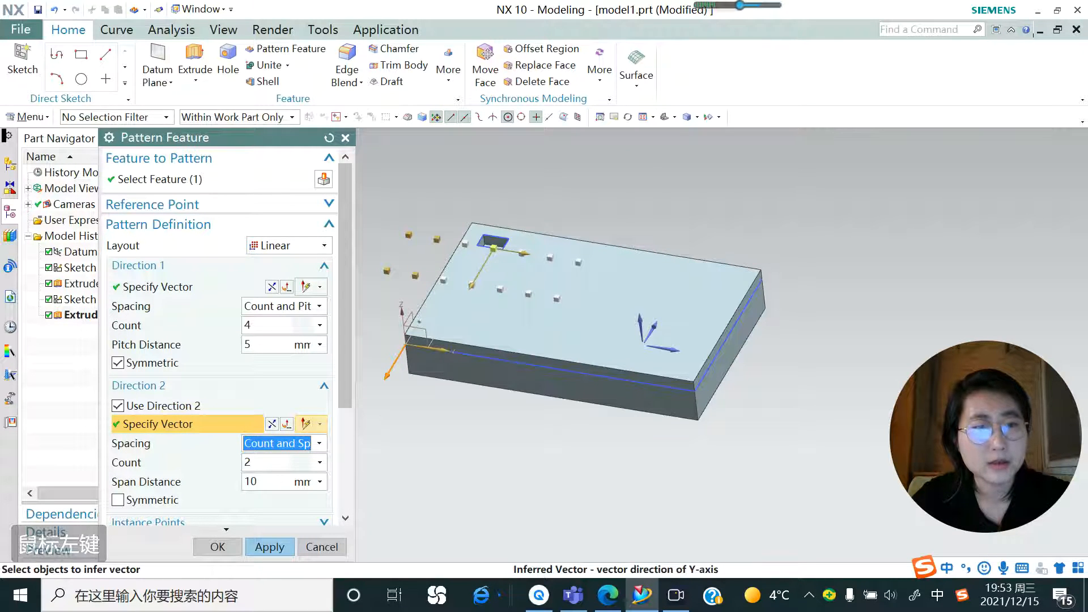
double_click(249, 461)
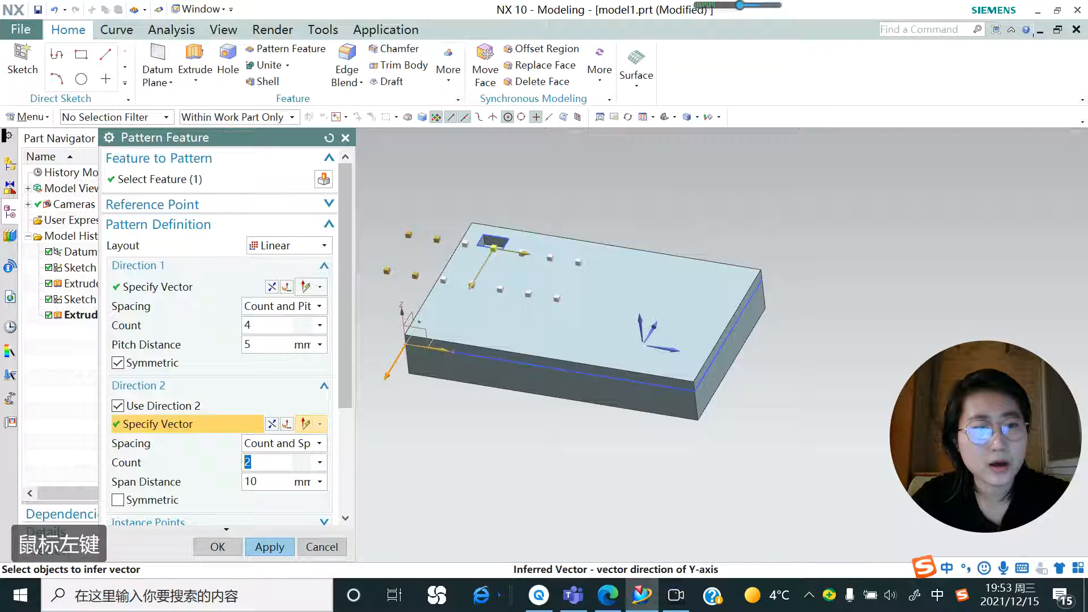
text(3)
key(Return)
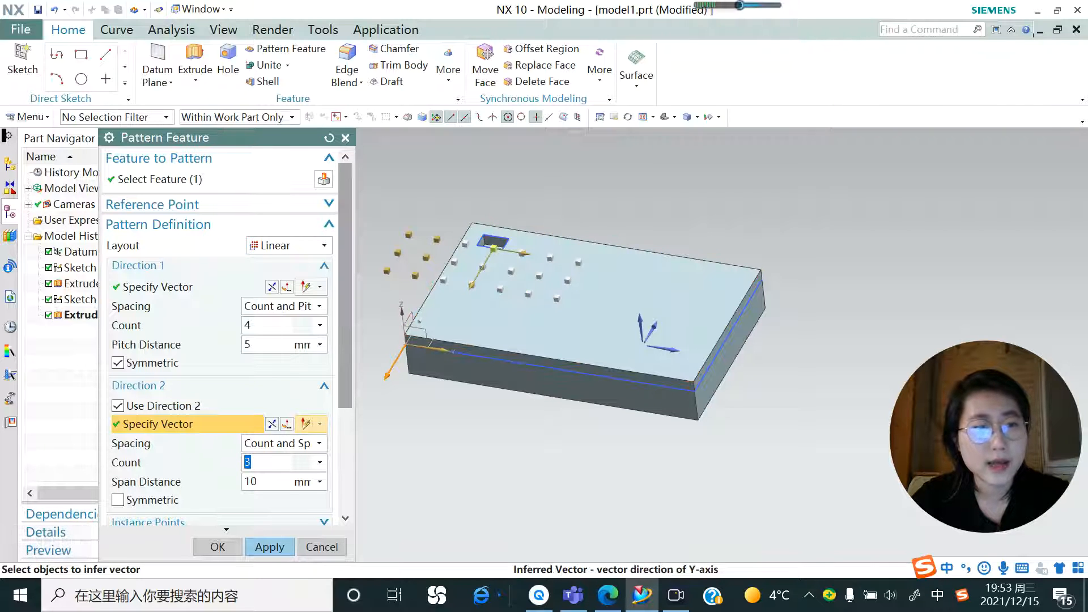
click(258, 481)
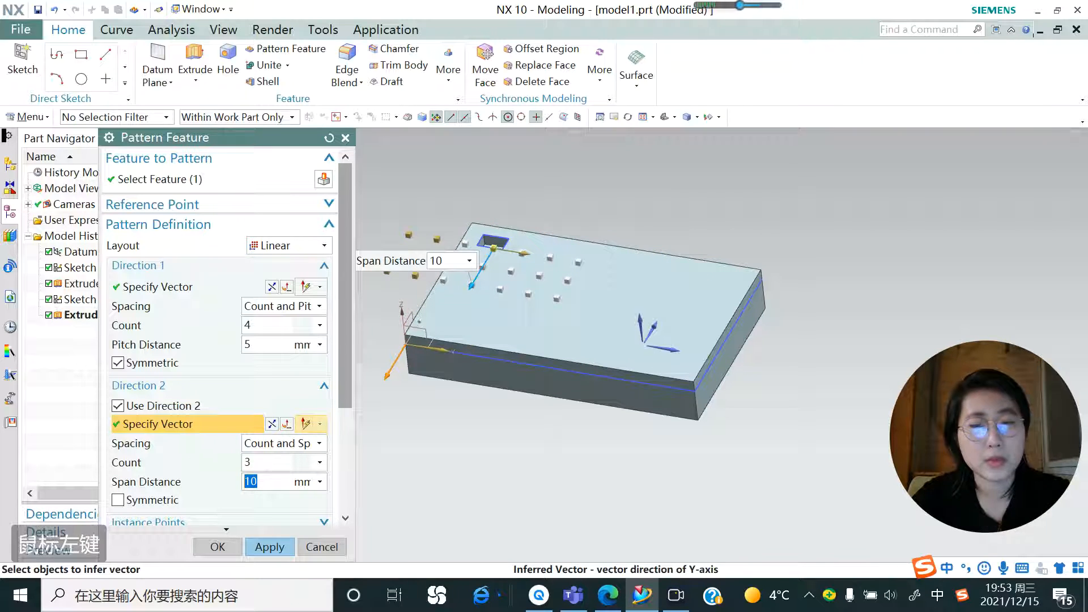
text(20)
key(Return)
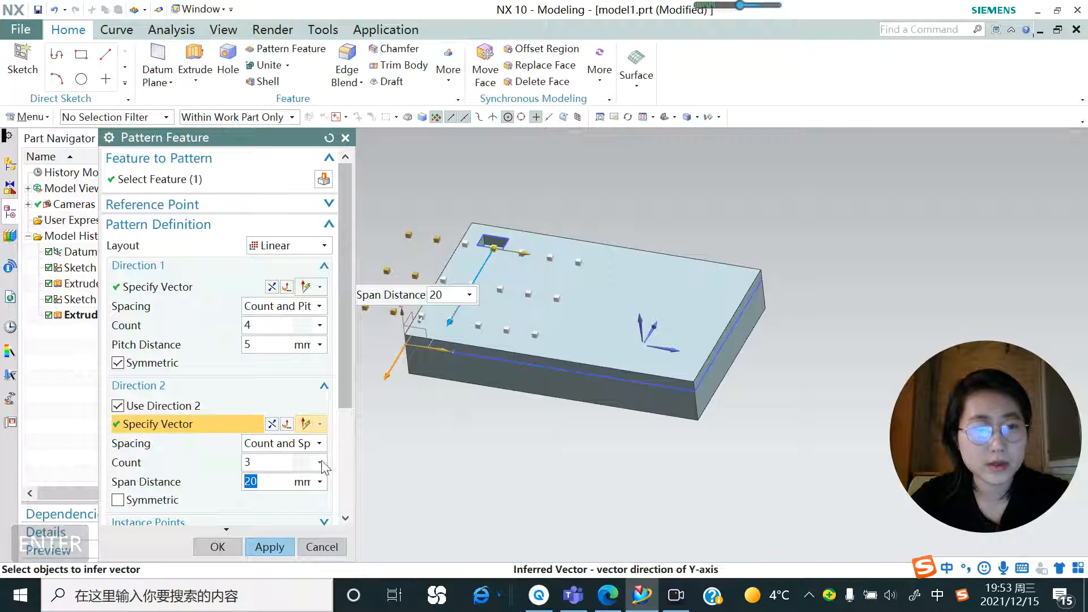
drag(338, 397, 340, 439)
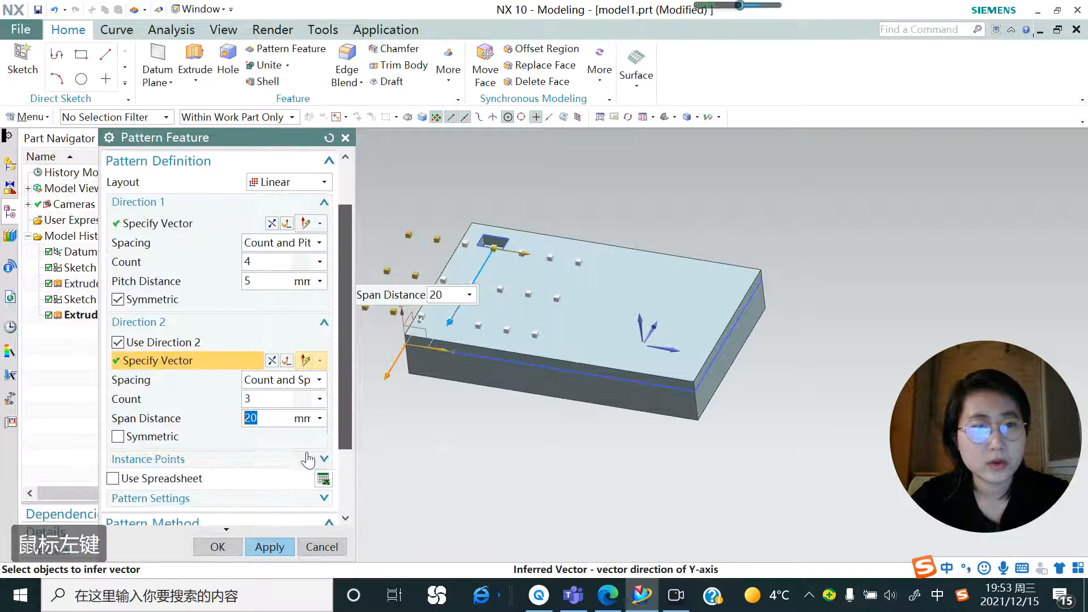
click(118, 437)
scroll(501, 362, down, 1)
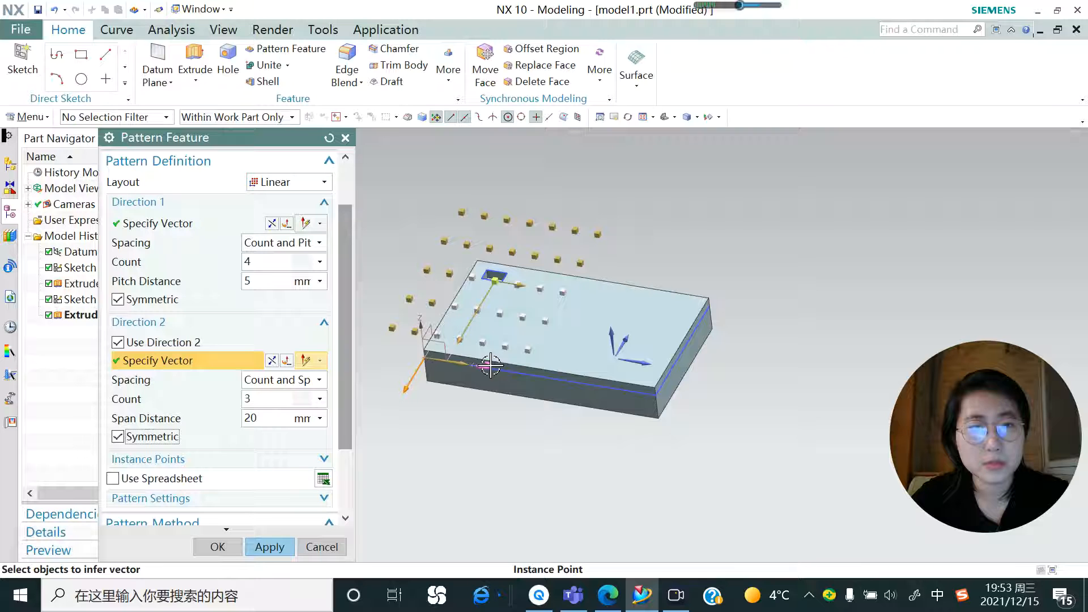
drag(351, 420, 359, 369)
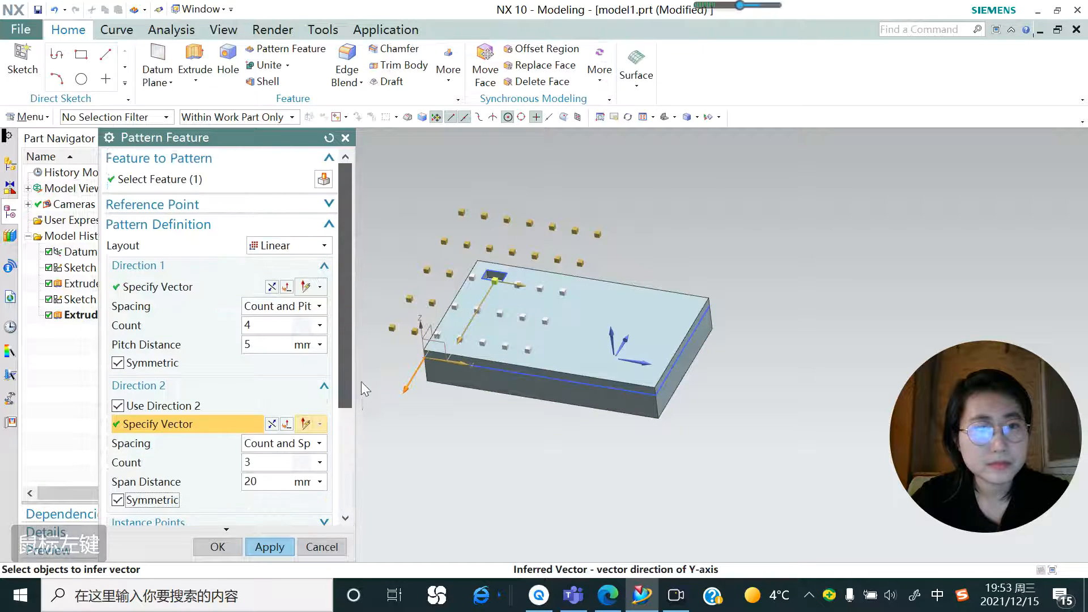
Step: Change the spacing of pattern direction 1 to Pitch and Span
scroll(334, 317, down, 2)
click(321, 266)
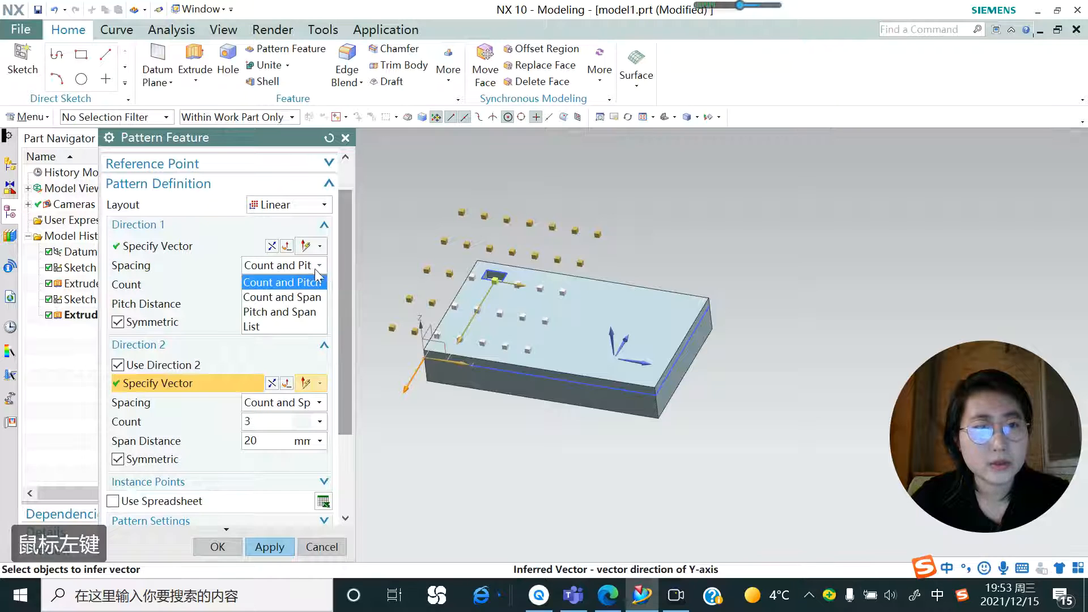
click(287, 312)
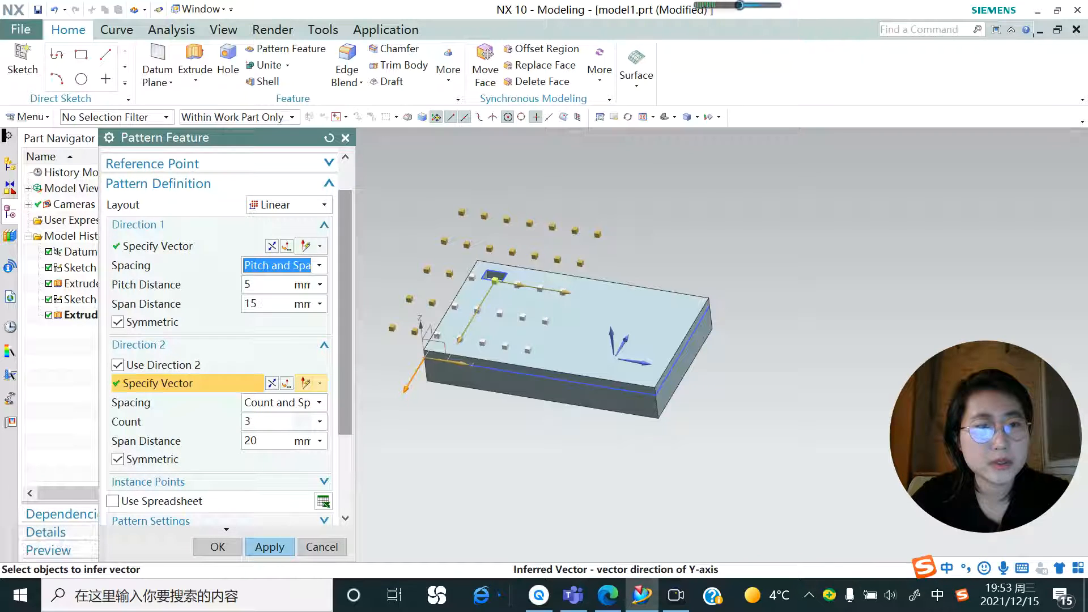
Step: Try a 10 mm pitch distance for direction 1 and set it back to 5 mm
click(246, 284)
text(10)
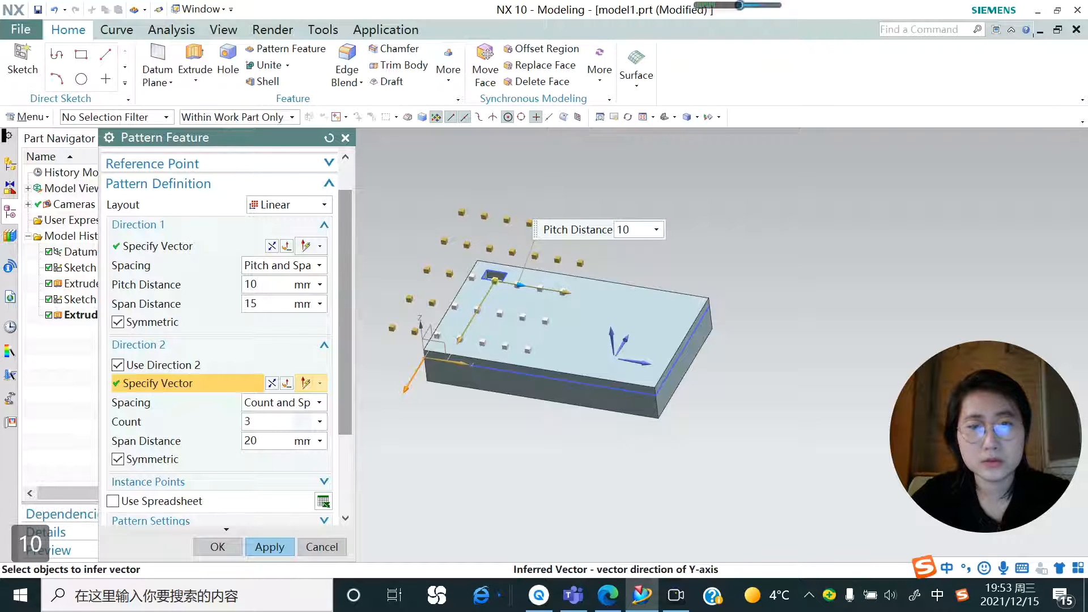
key(Return)
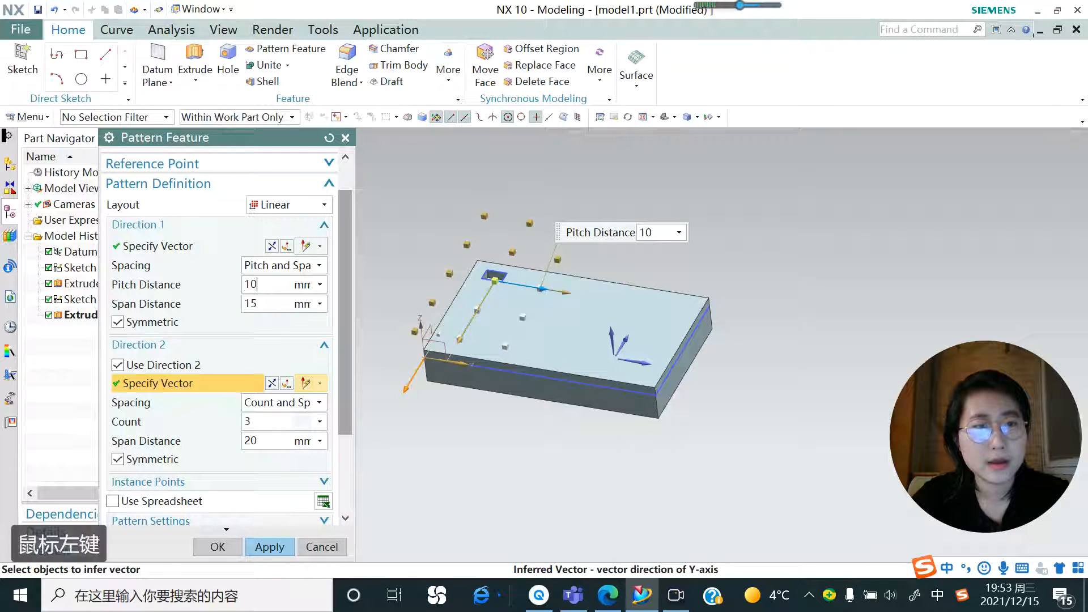
text(5)
key(Return)
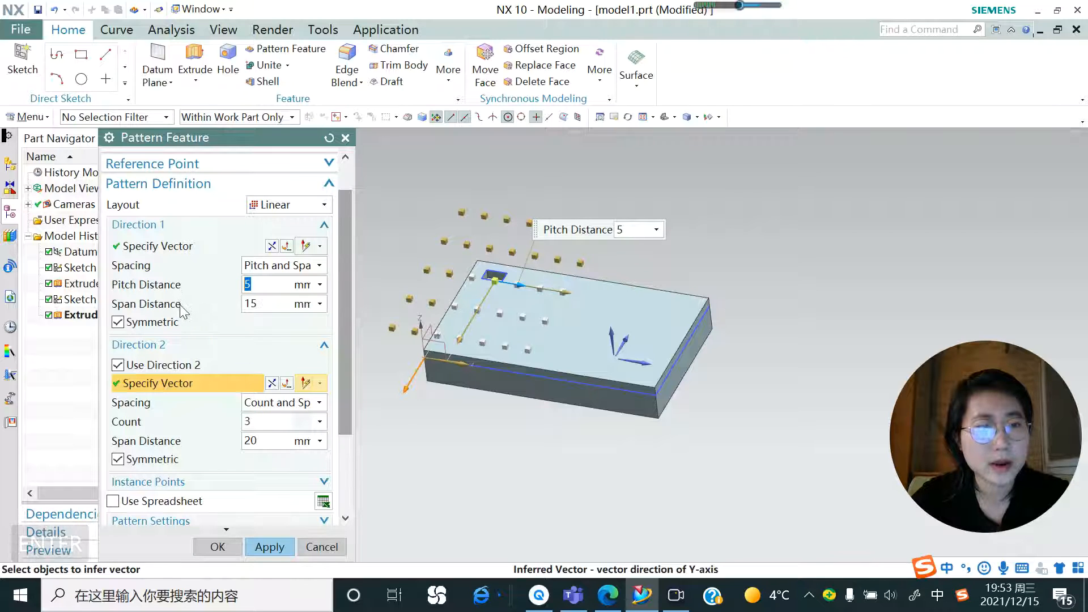
Step: Set the span distance of pattern direction 1 to 30 mm
click(255, 303)
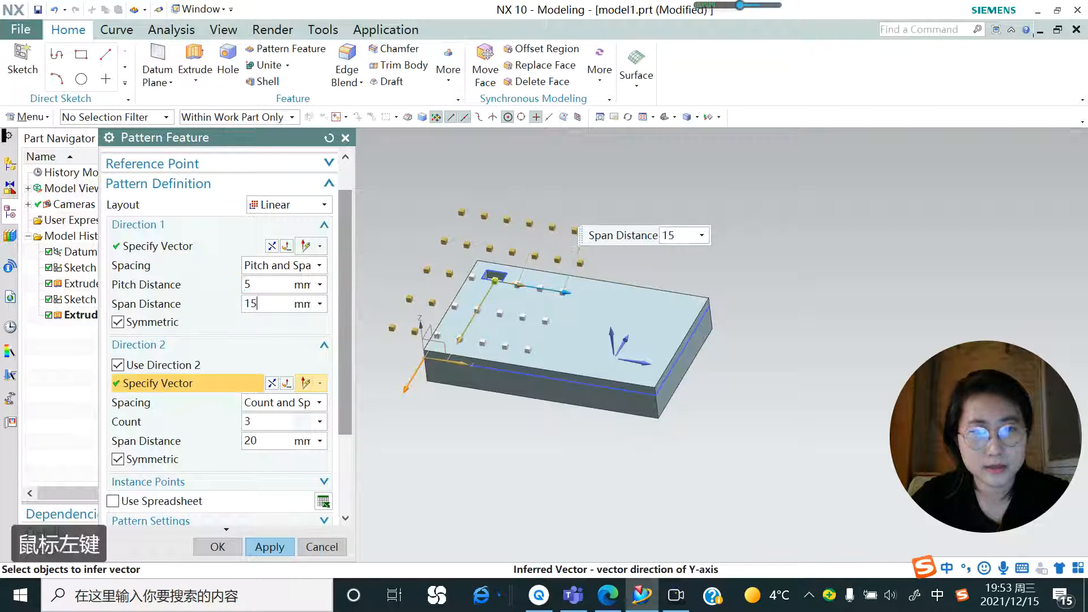
text(30)
key(Return)
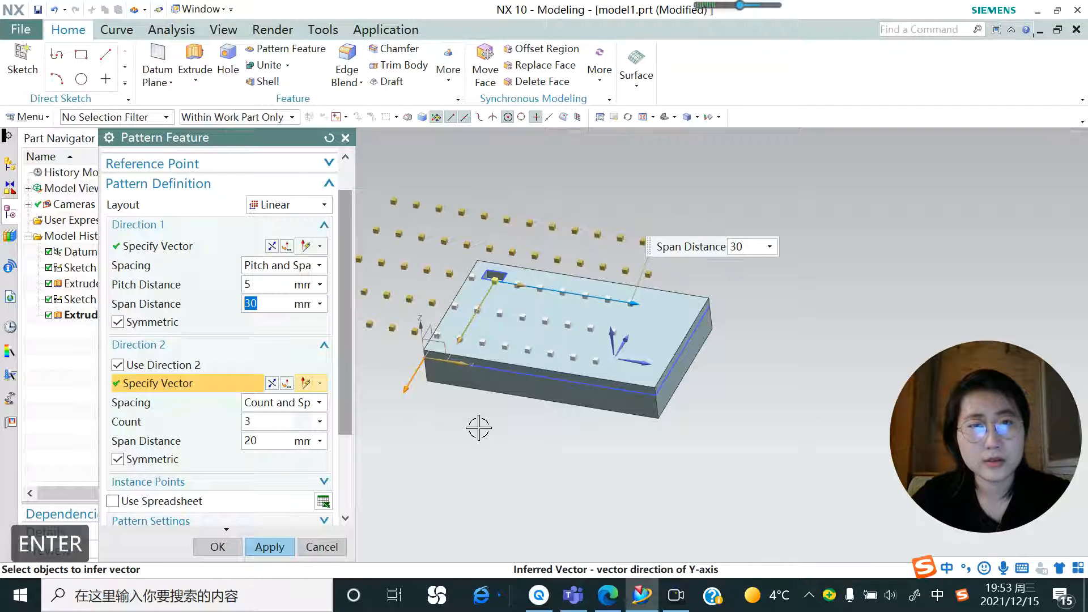
Step: Apply the two-direction linear pattern of the pocket, dismiss the Information window and close Pattern Feature
scroll(567, 363, down, 2)
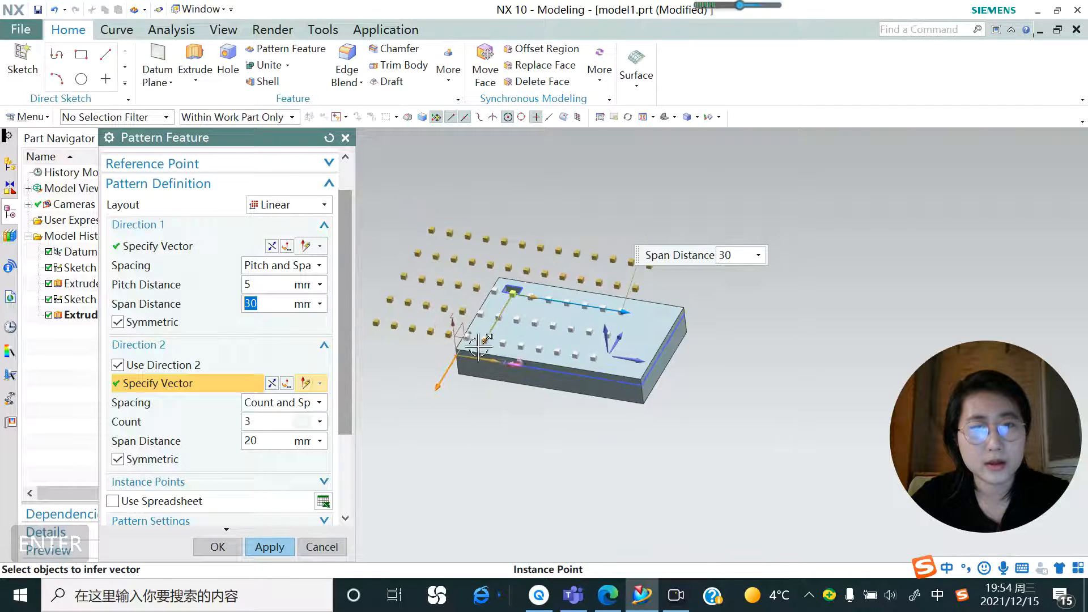
scroll(499, 286, up, 1)
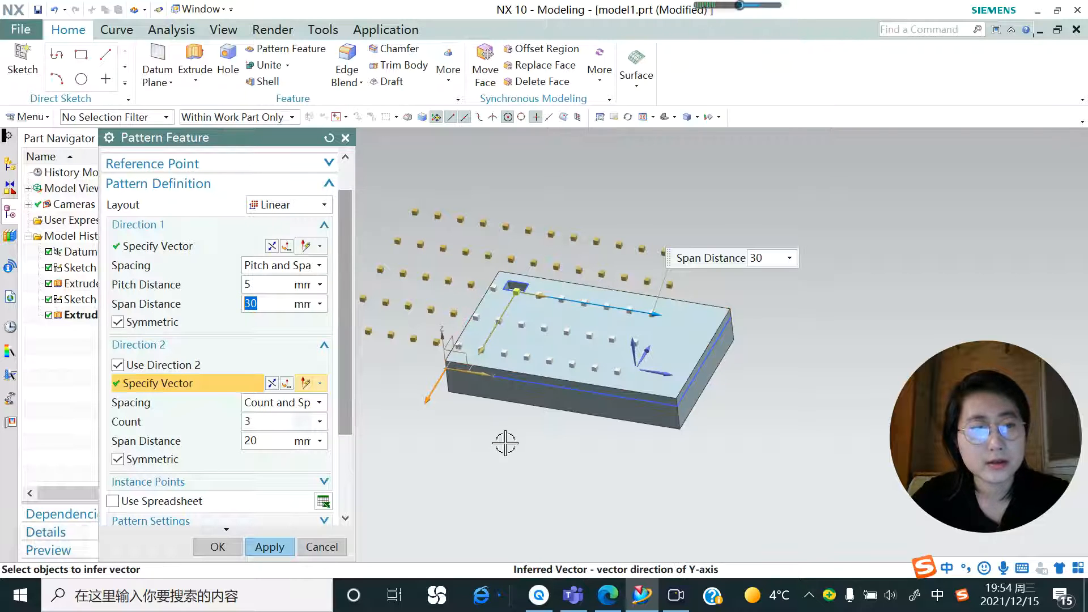
click(276, 550)
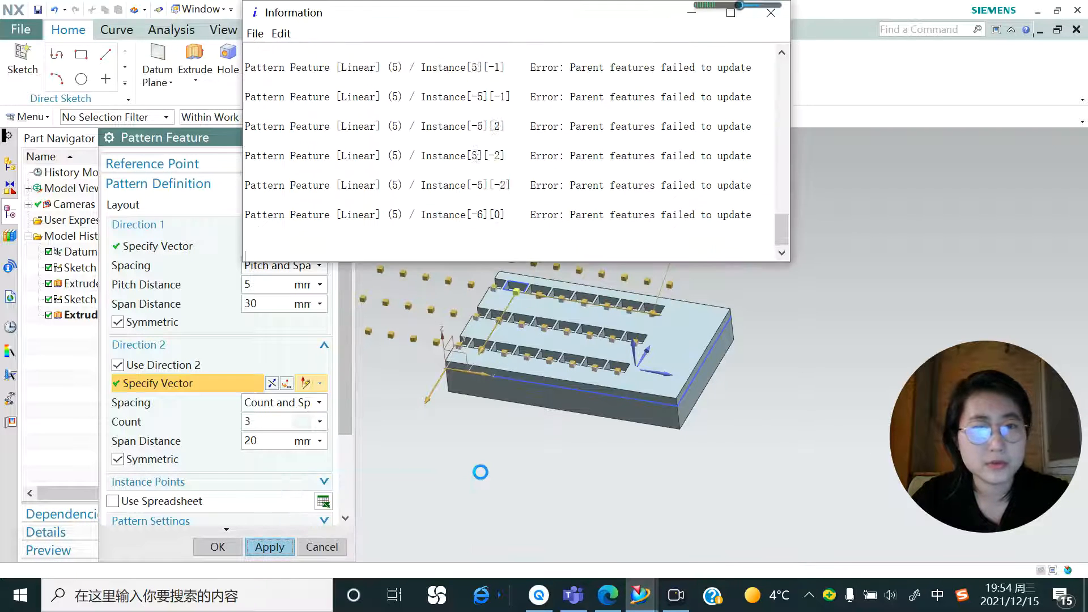
scroll(782, 66, up, 10)
click(774, 21)
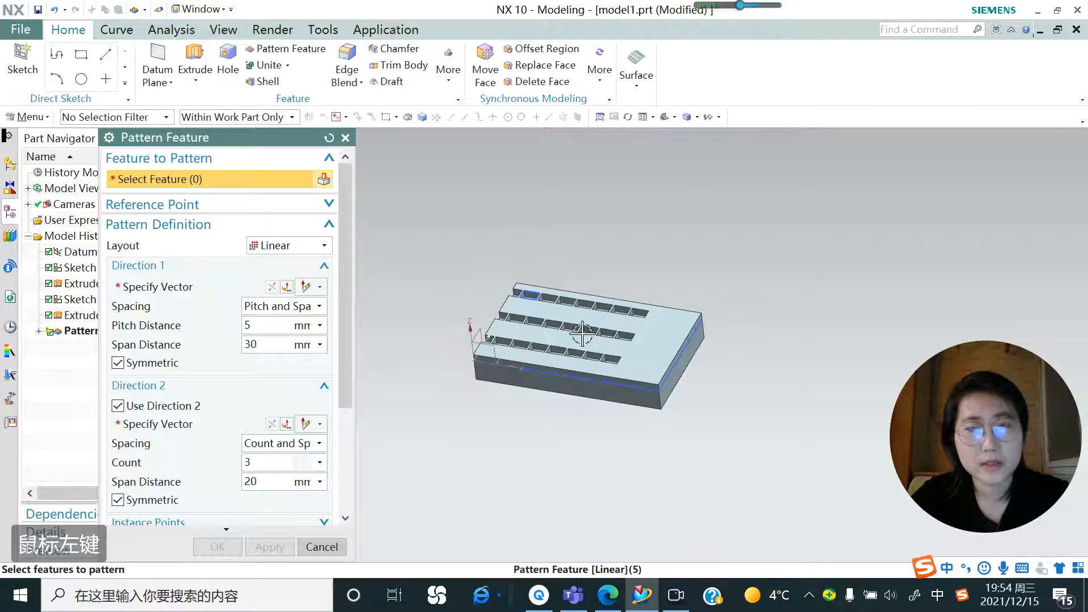
click(345, 138)
Step: Sketch a rectangle about 54 by 30 mm on the horizontal XY plane, just beyond the block's long back edge
click(22, 63)
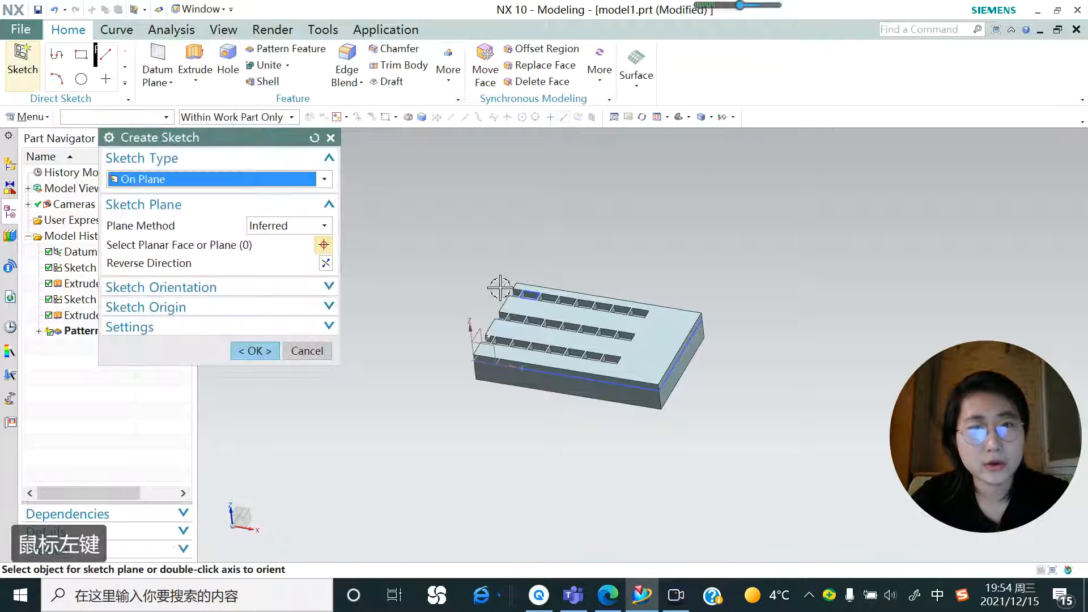
click(486, 360)
click(265, 351)
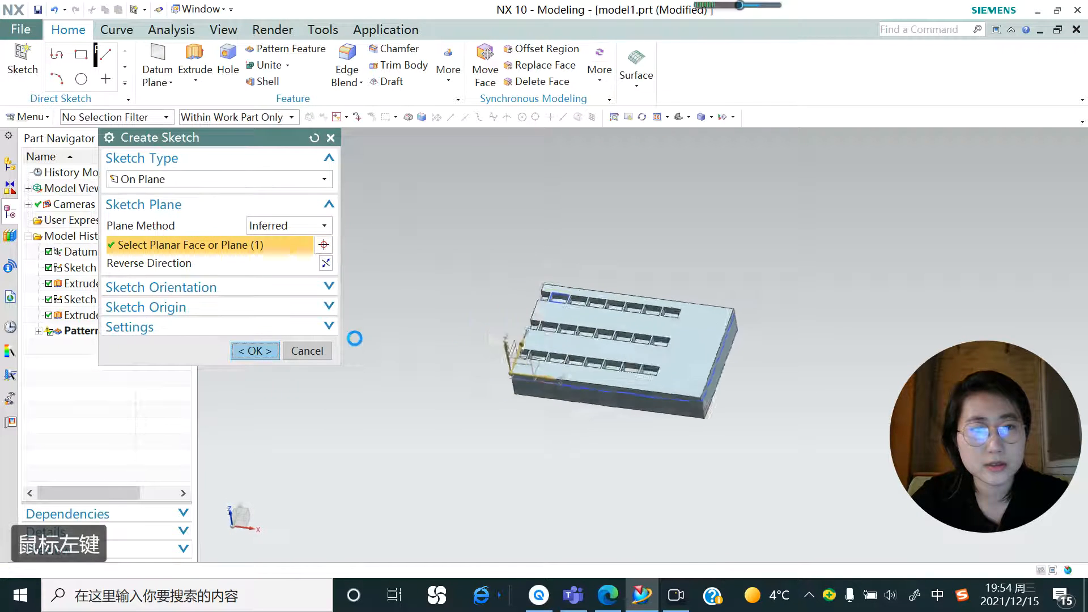
click(117, 54)
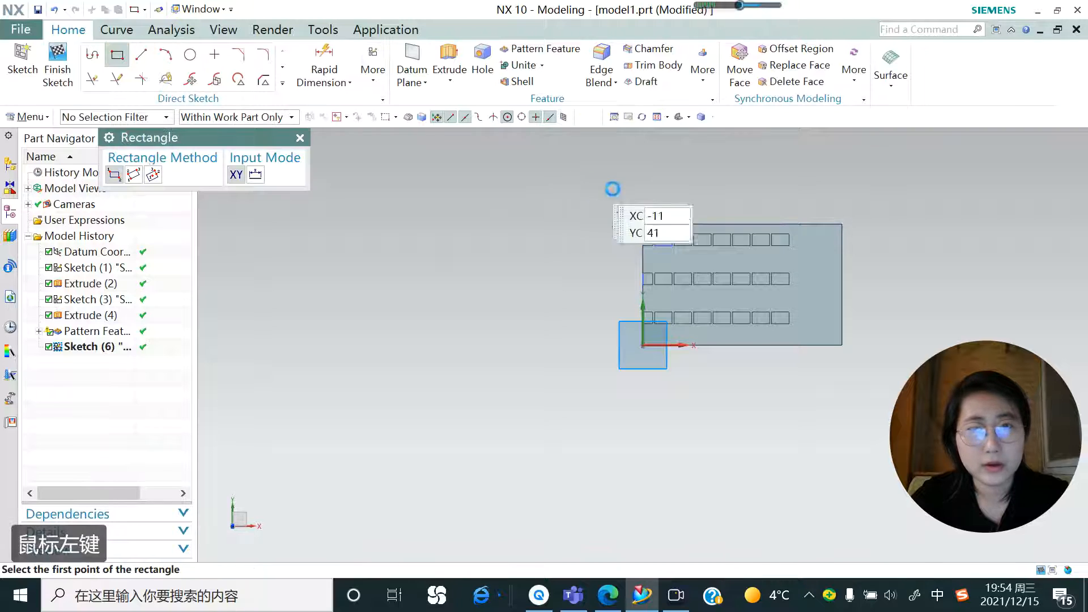
click(642, 211)
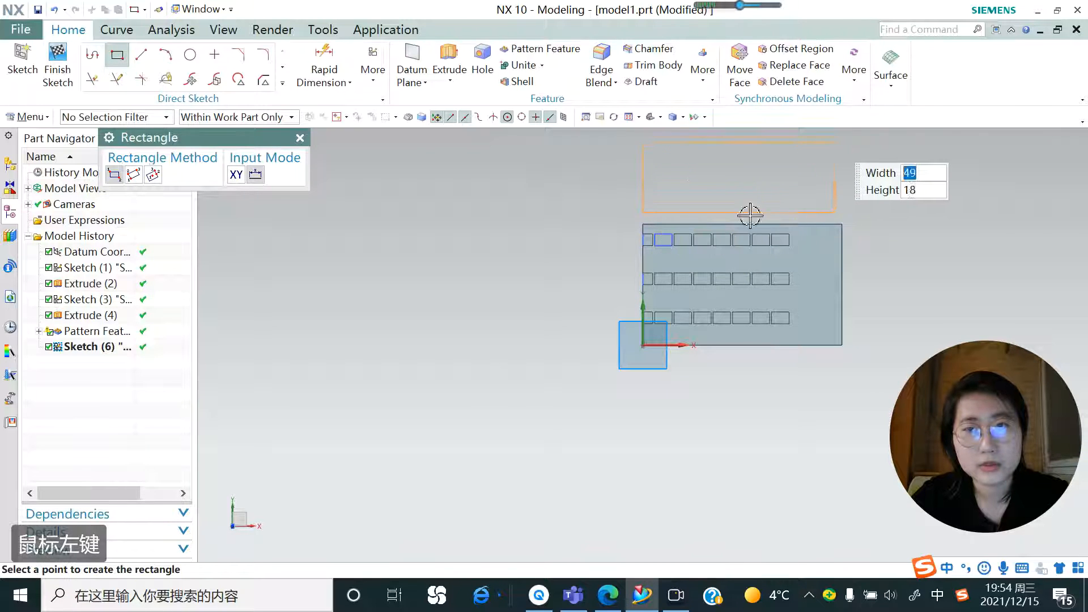
scroll(527, 343, down, 3)
click(694, 217)
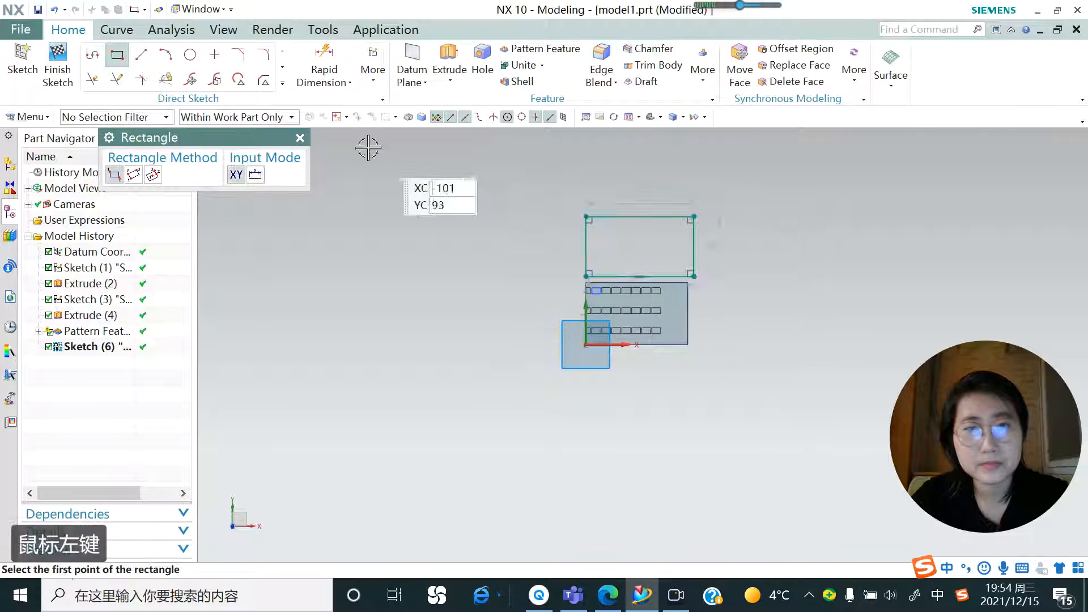
Step: Extrude the new rectangle from -6 to 2 mm as a separate body with Boolean set to None
click(449, 81)
click(462, 102)
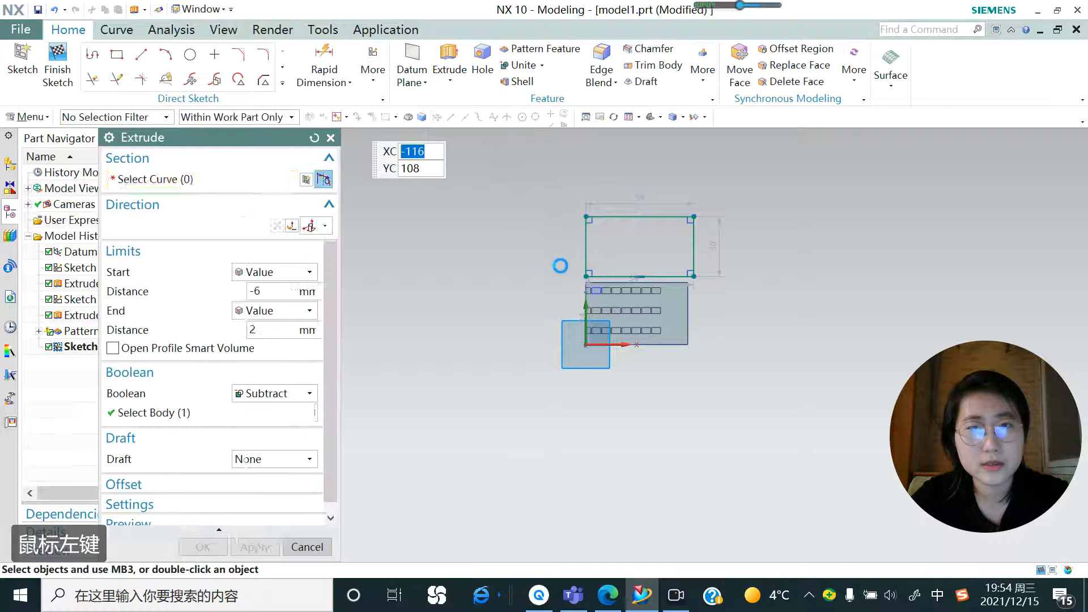
middle_drag(561, 308, 515, 236)
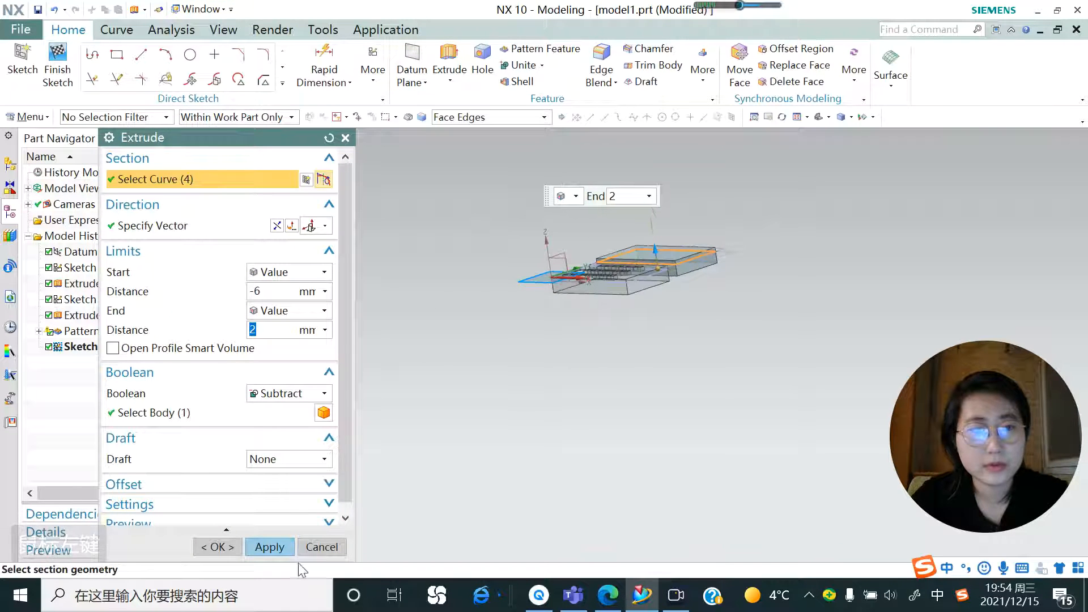
click(269, 546)
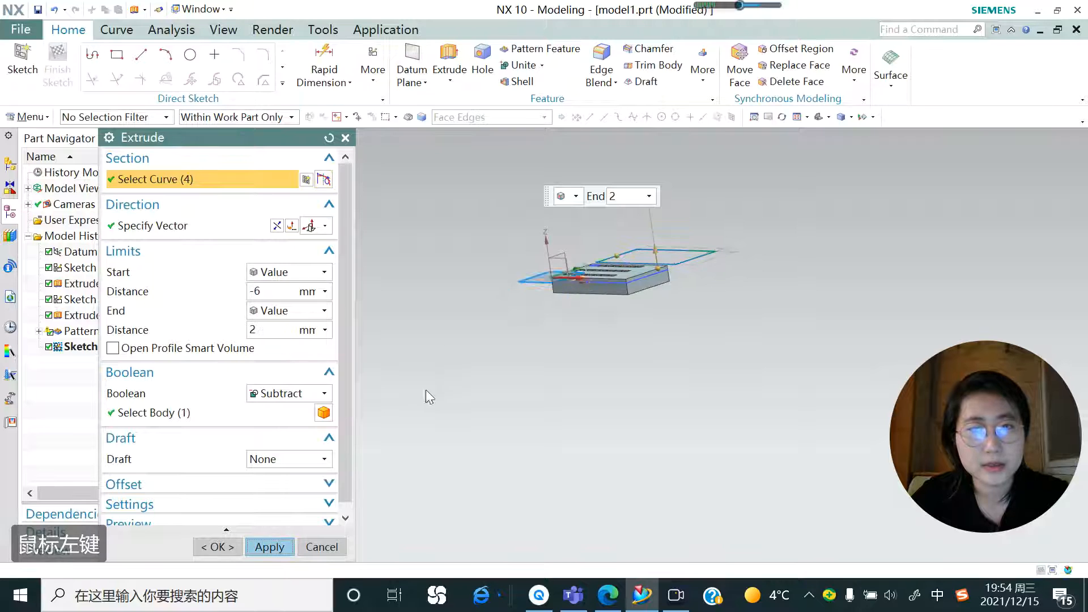
click(544, 318)
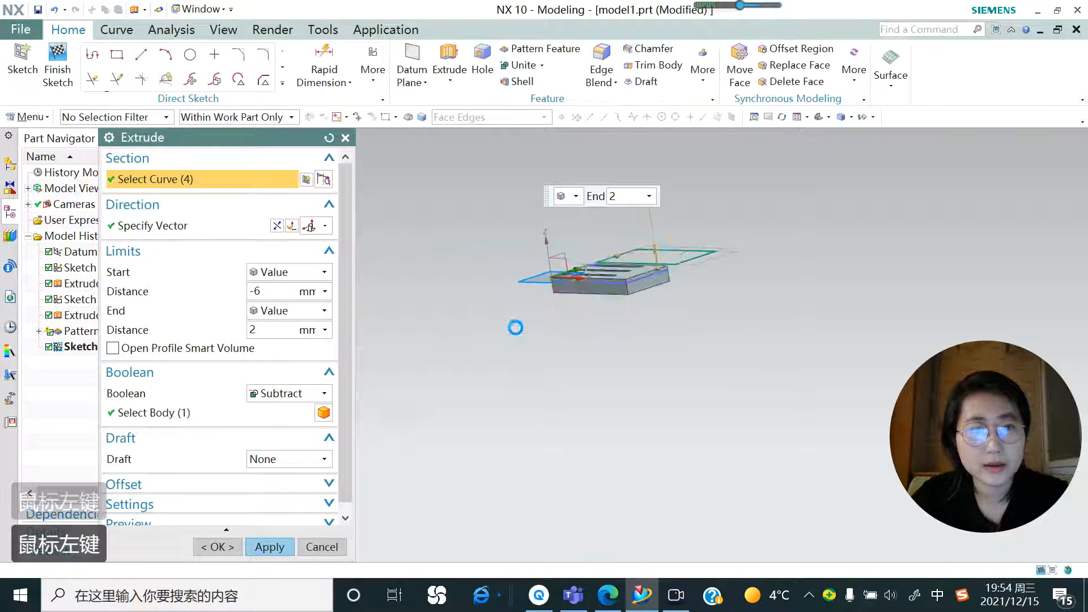
click(324, 393)
click(277, 411)
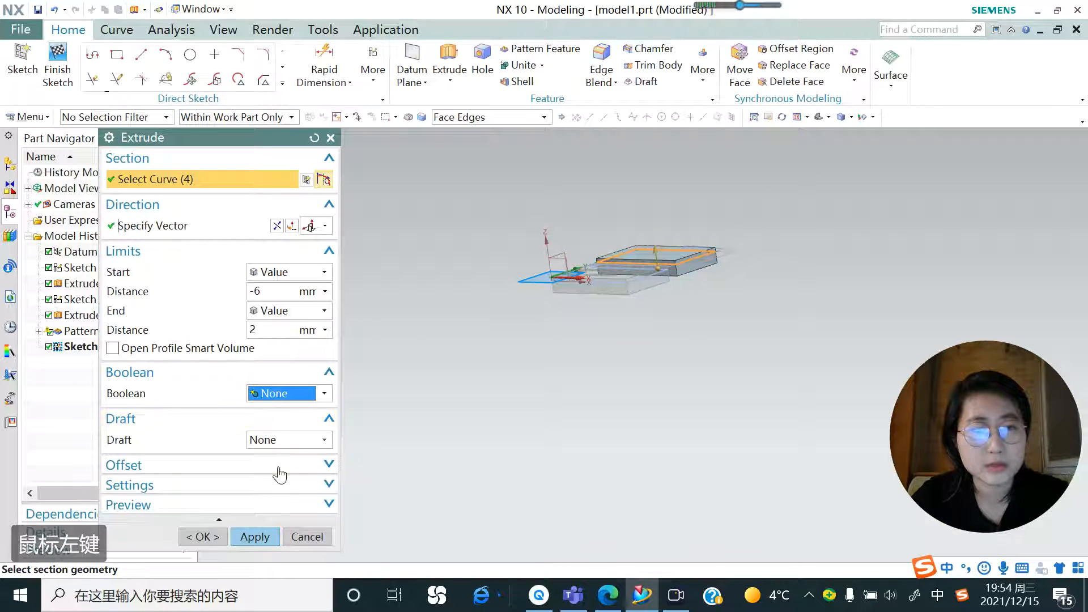
click(254, 537)
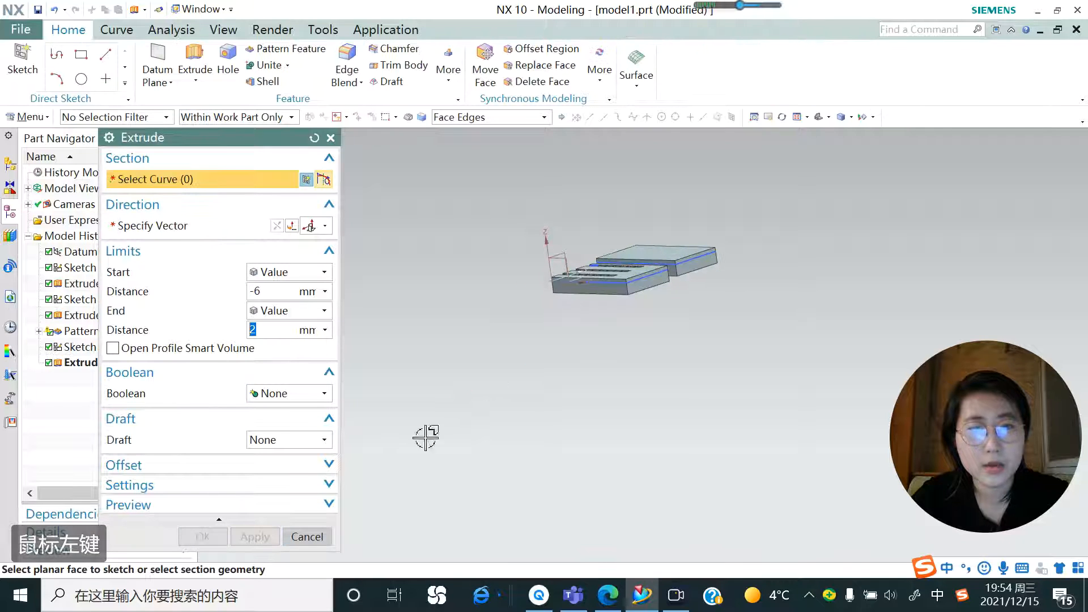
click(307, 536)
Step: Sketch a circle about 2.3 mm in diameter on the second block's top face, near the middle of its long back edge
middle_drag(616, 236, 639, 245)
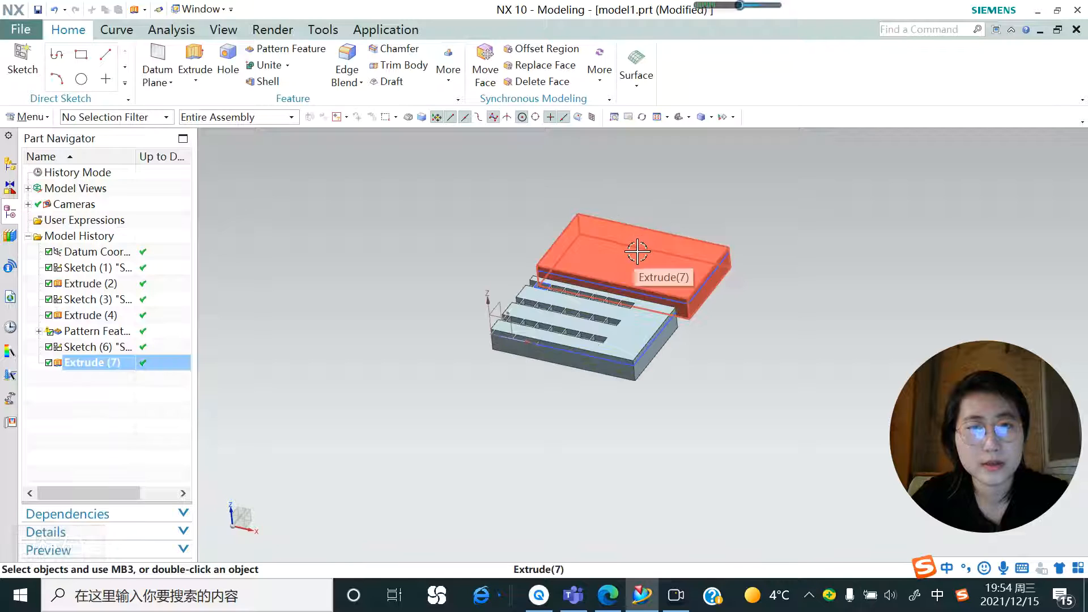
scroll(669, 227, down, 3)
click(23, 61)
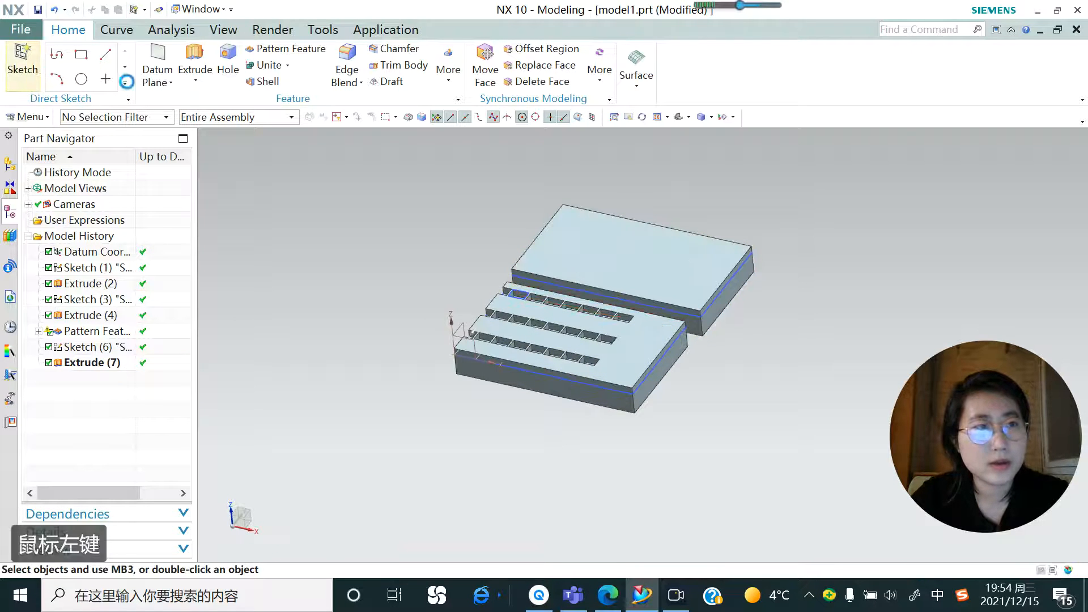
click(567, 235)
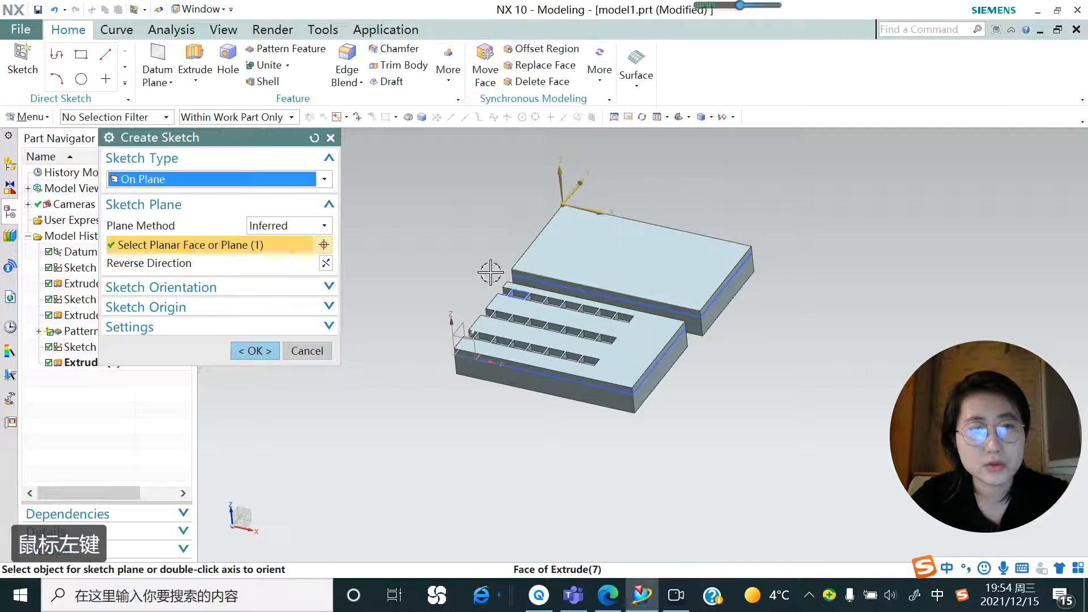
click(255, 351)
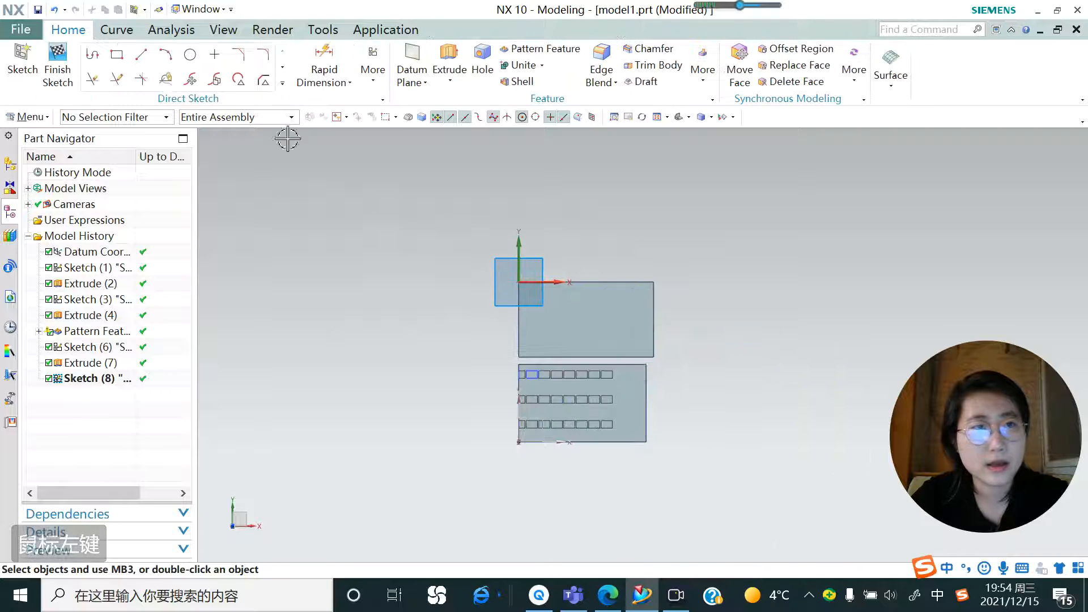
click(191, 57)
scroll(595, 296, up, 4)
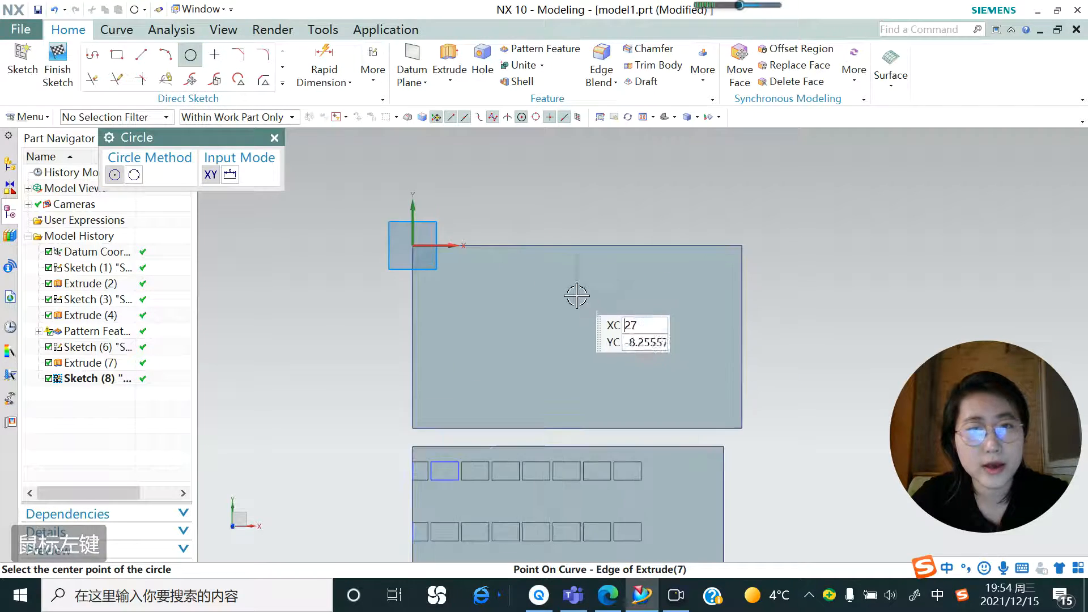
click(563, 275)
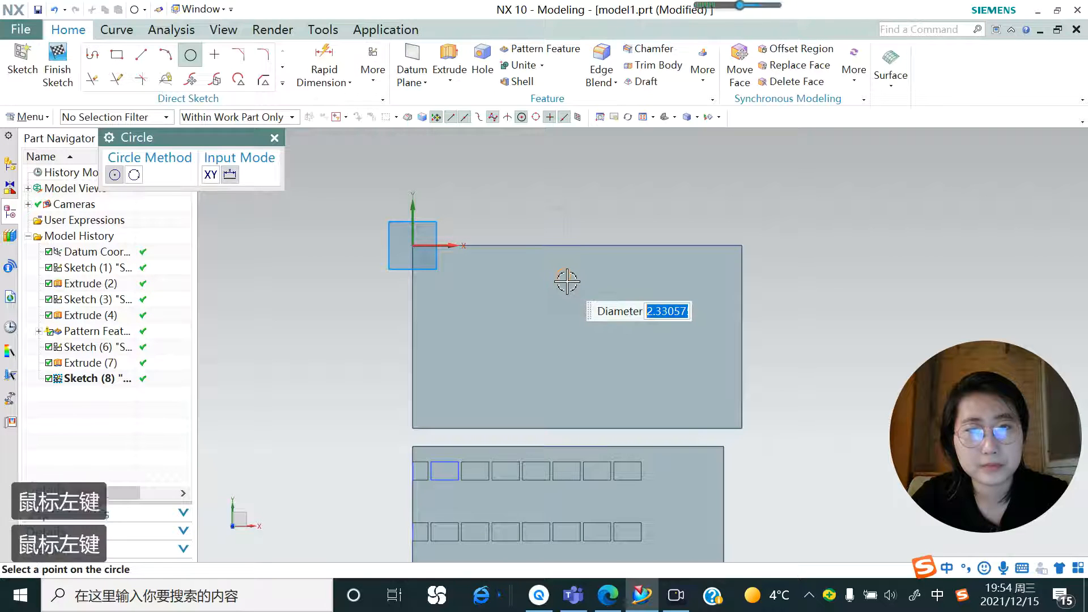
click(563, 282)
click(274, 137)
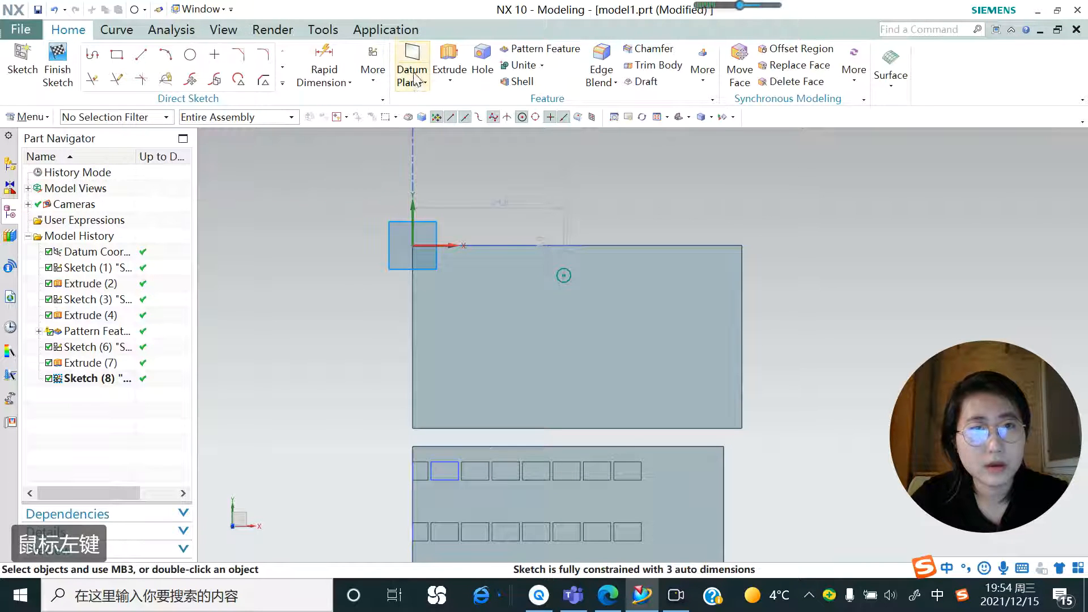
Step: Extrude the small circle from -6 to 2 mm and unite it with the second block
click(457, 72)
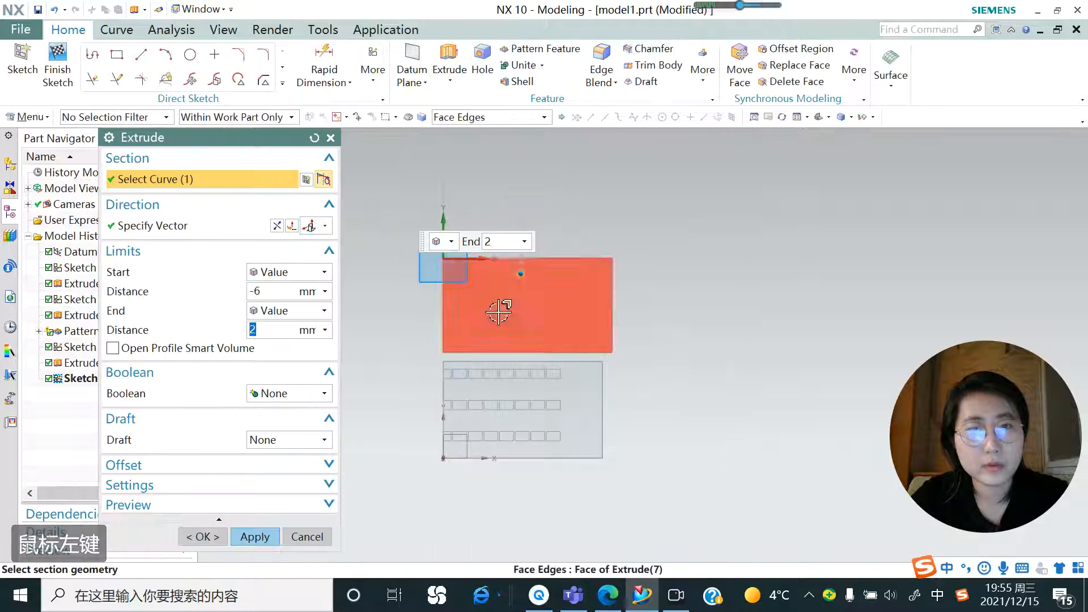
middle_drag(498, 308, 470, 242)
scroll(504, 260, up, 2)
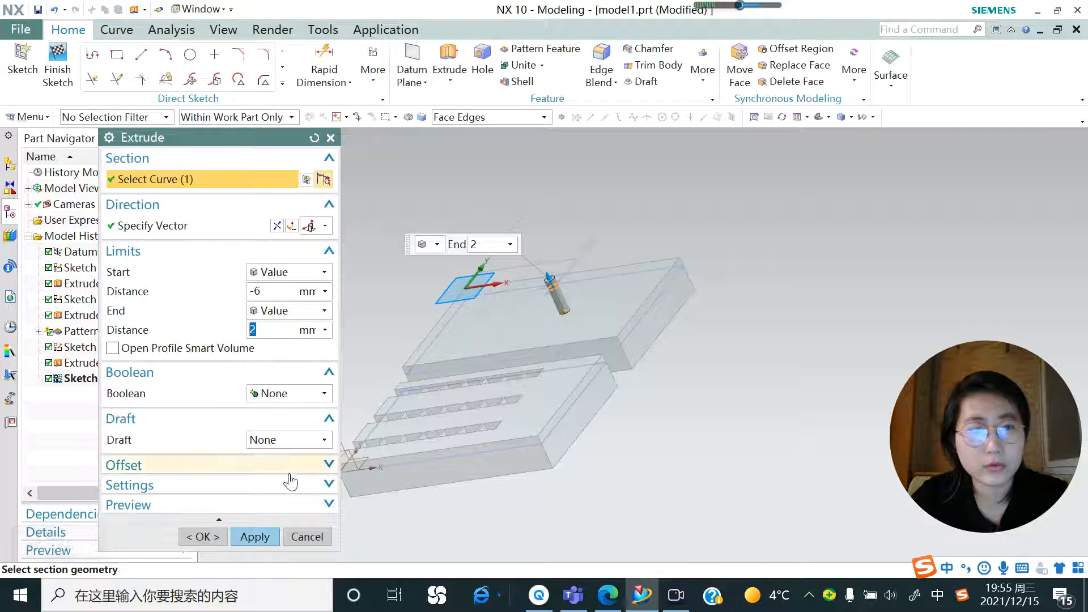
click(321, 396)
click(277, 426)
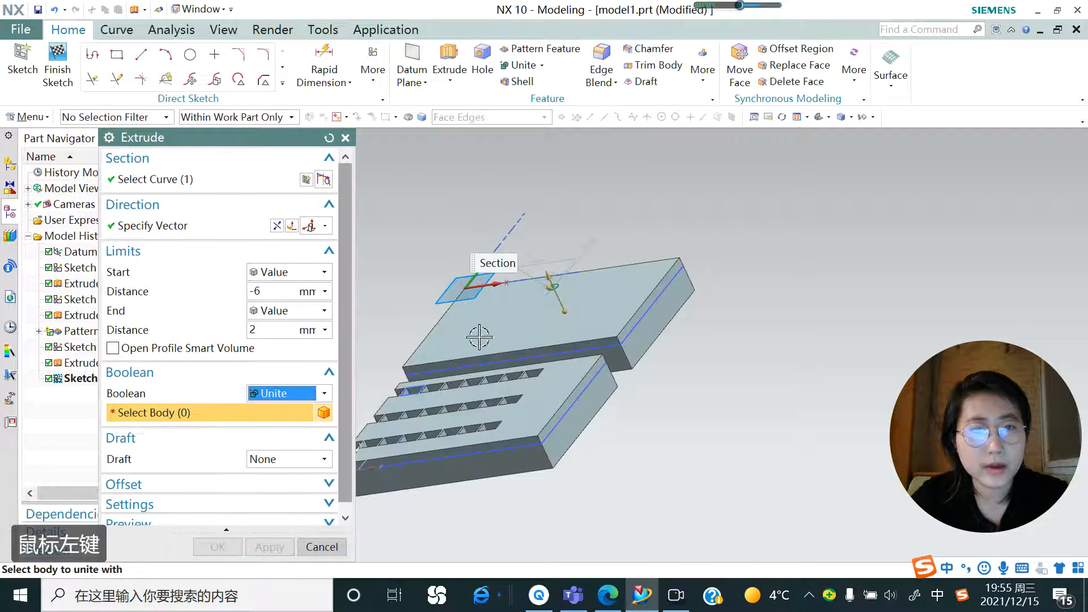
click(447, 332)
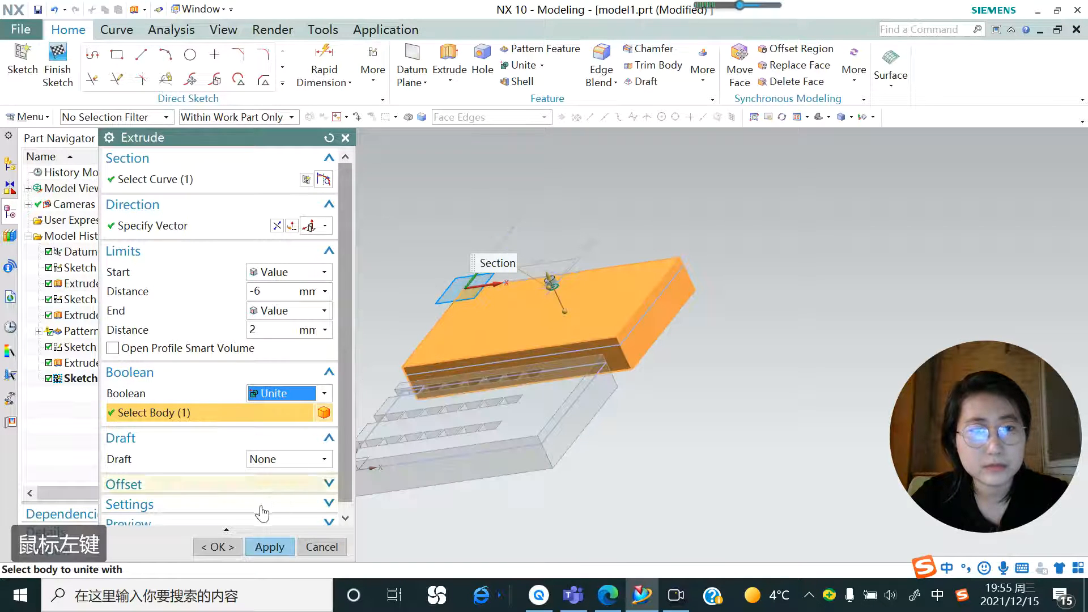
click(270, 546)
click(317, 545)
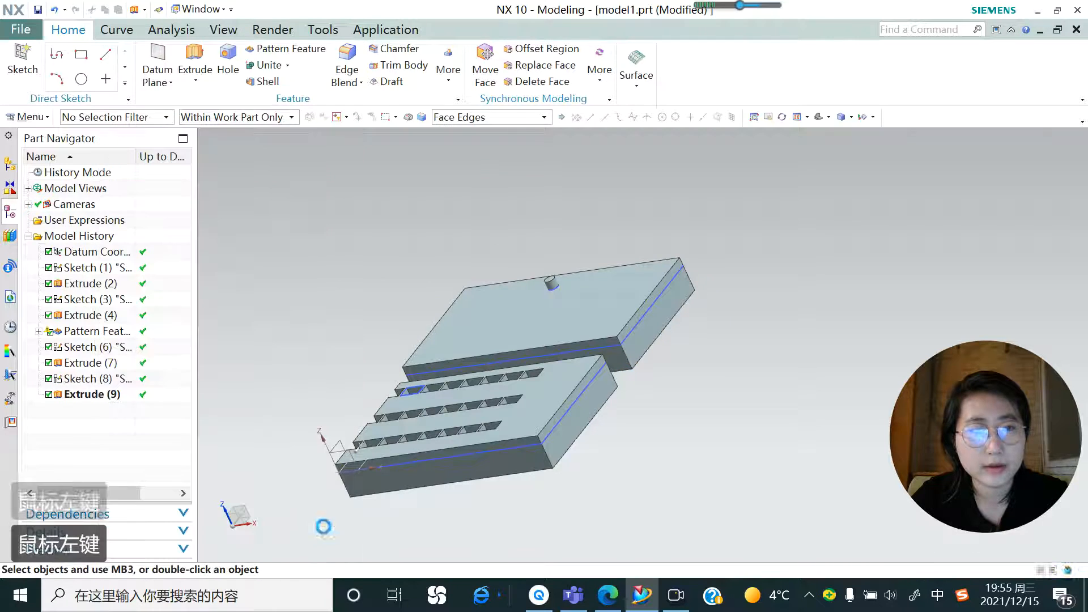
Step: Start a Pattern Feature of the small cylindrical boss and set its layout to Circular
scroll(552, 282, up, 5)
click(552, 275)
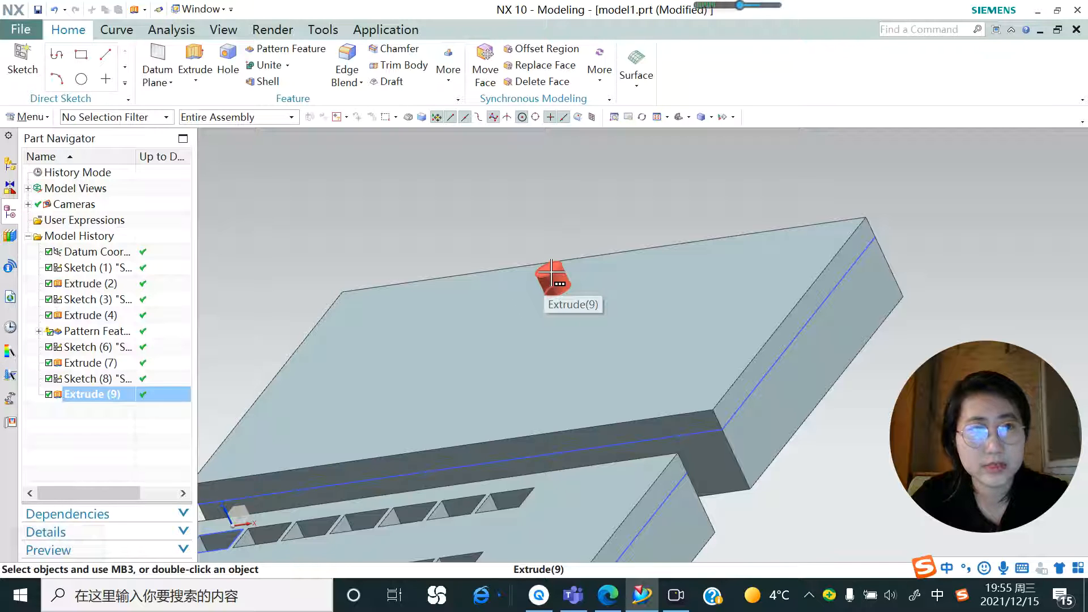
scroll(552, 275, down, 2)
key(Escape)
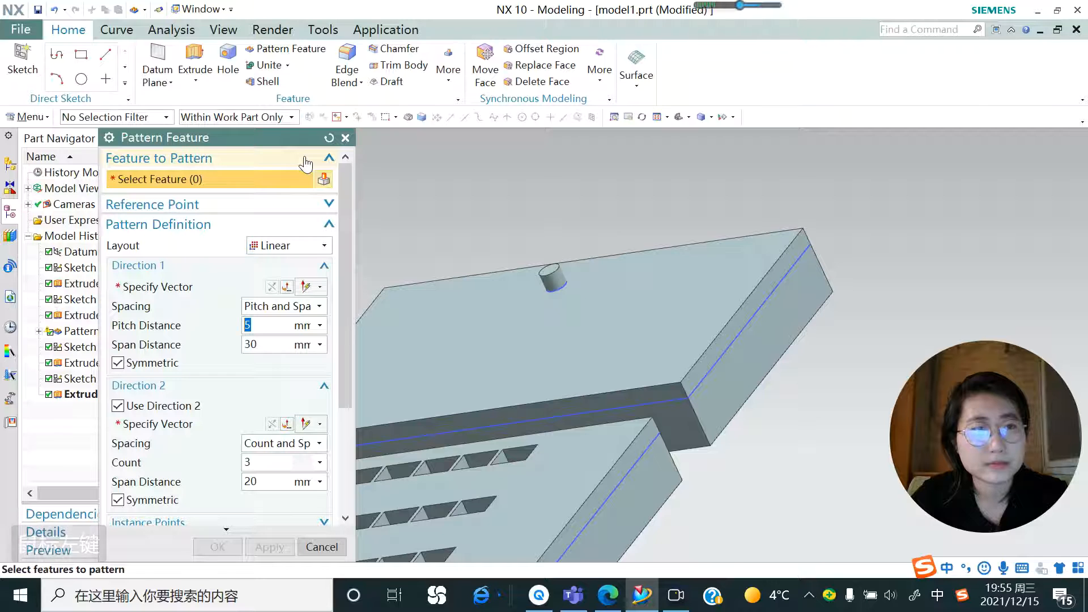
click(541, 275)
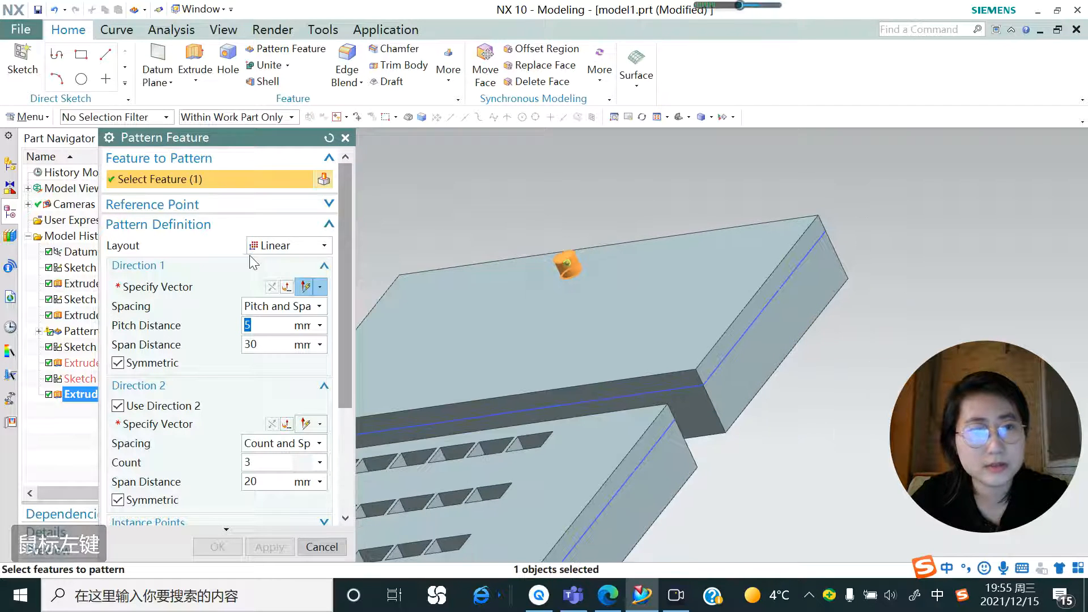
click(326, 246)
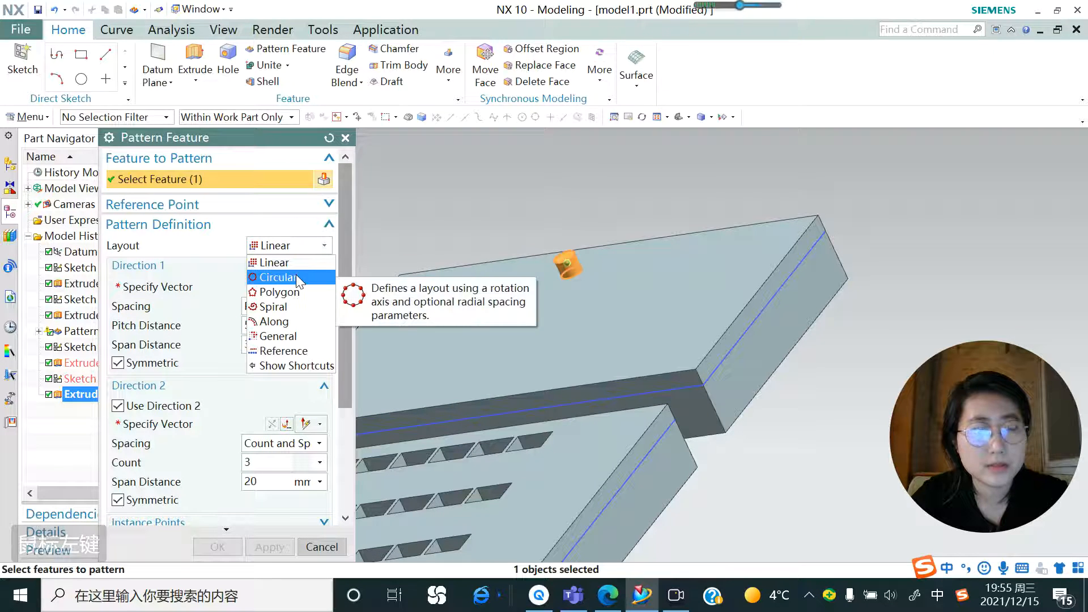
click(296, 277)
Step: Define the pattern's rotation axis with the upward Z vector through a point on the second block's top face, in front of the boss
click(205, 294)
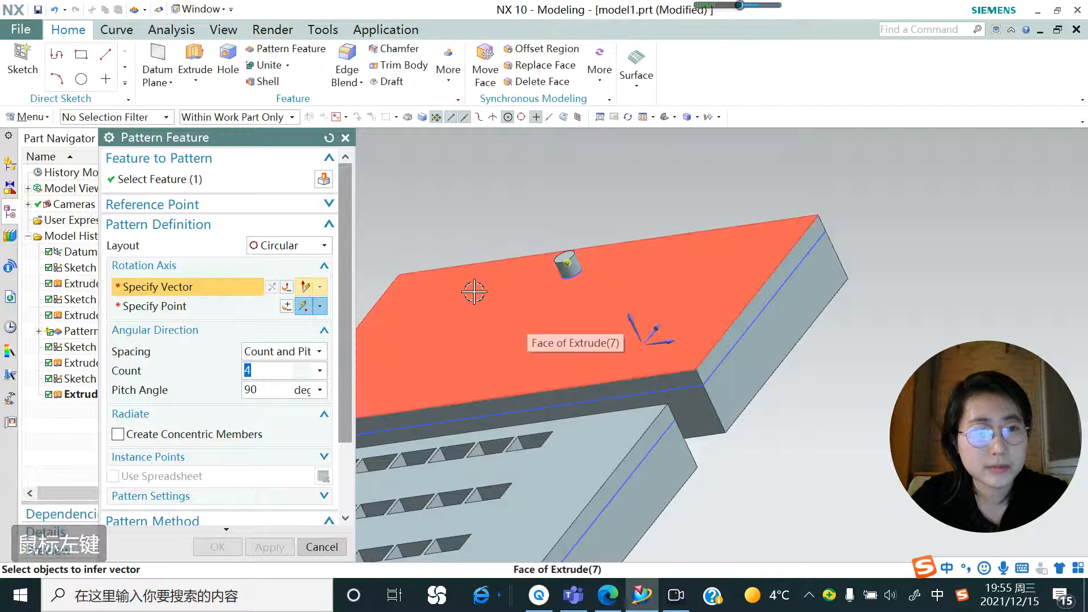
scroll(474, 291, down, 1)
middle_drag(506, 308, 520, 311)
scroll(599, 311, up, 1)
scroll(653, 286, down, 1)
scroll(653, 285, down, 1)
scroll(605, 320, up, 1)
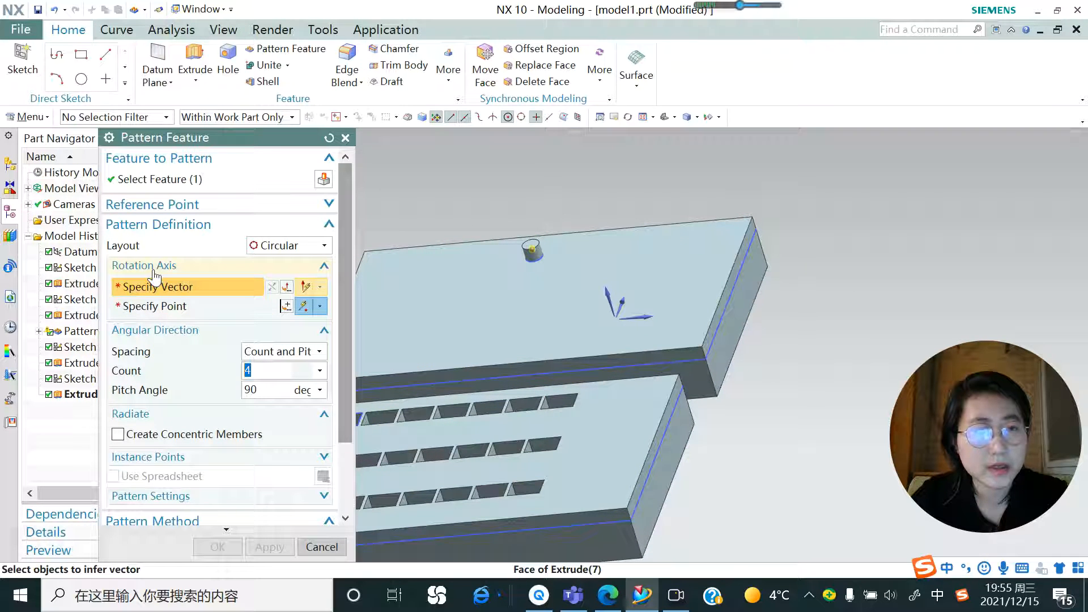
click(607, 292)
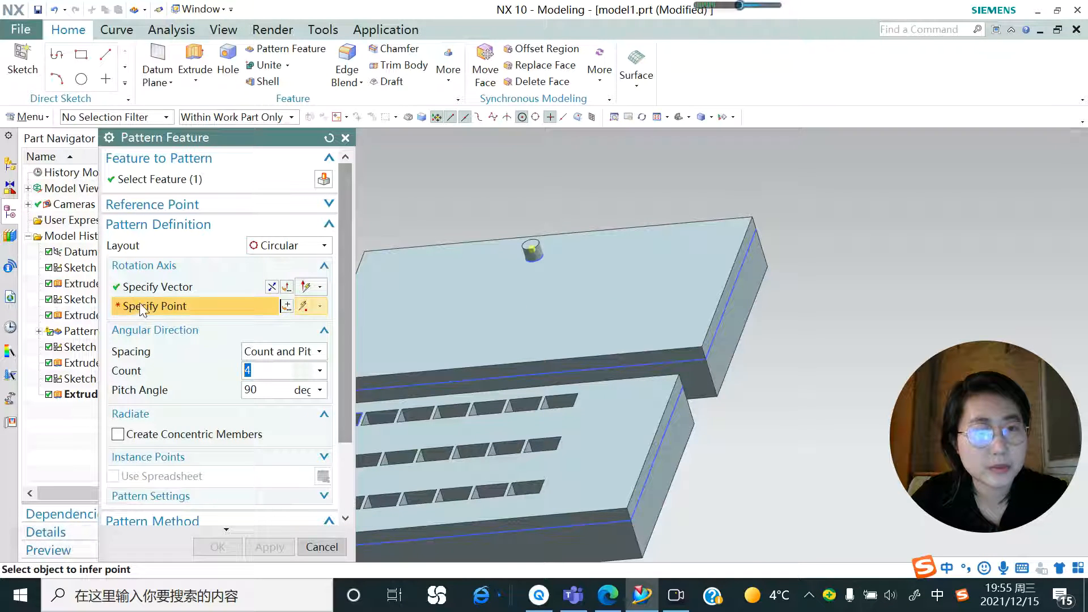
click(521, 301)
middle_drag(568, 319, 538, 255)
scroll(536, 242, up, 2)
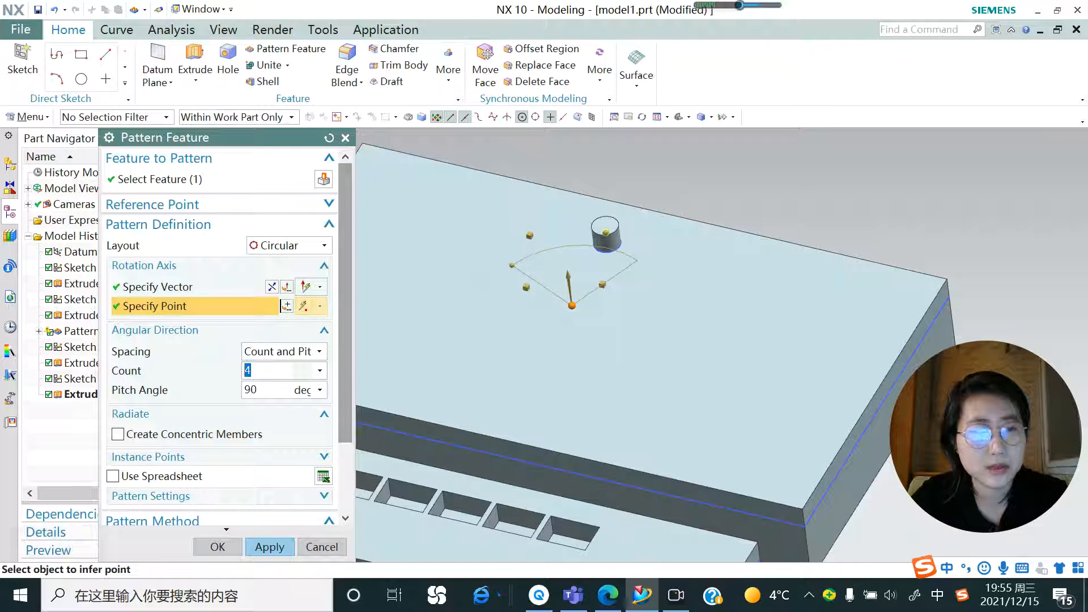
Step: Set the circular pattern's count to 8 and pitch angle to 200 degrees, and apply it
text(8)
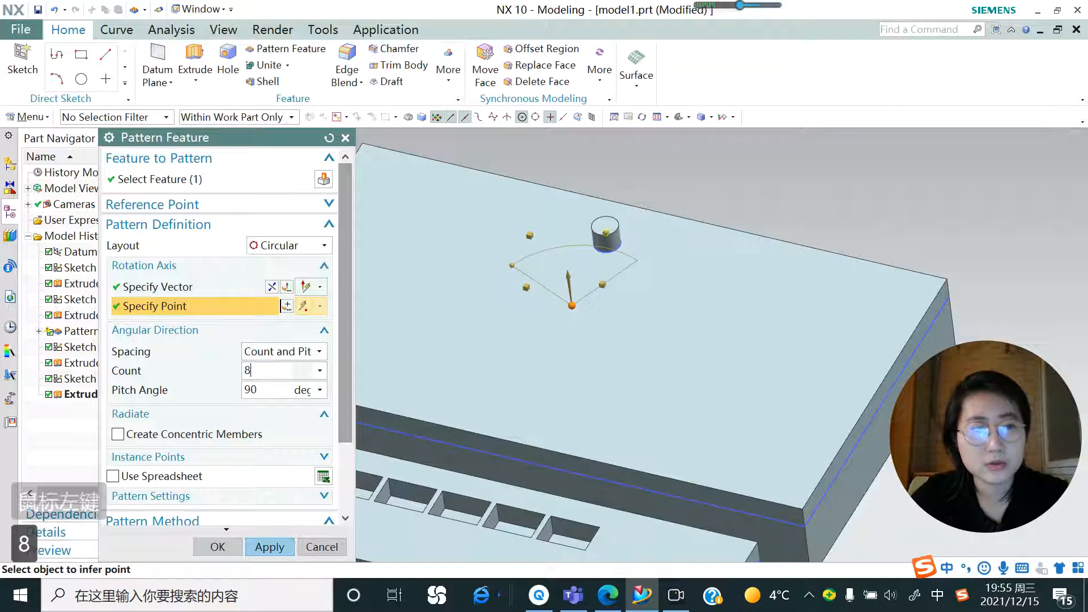
key(Return)
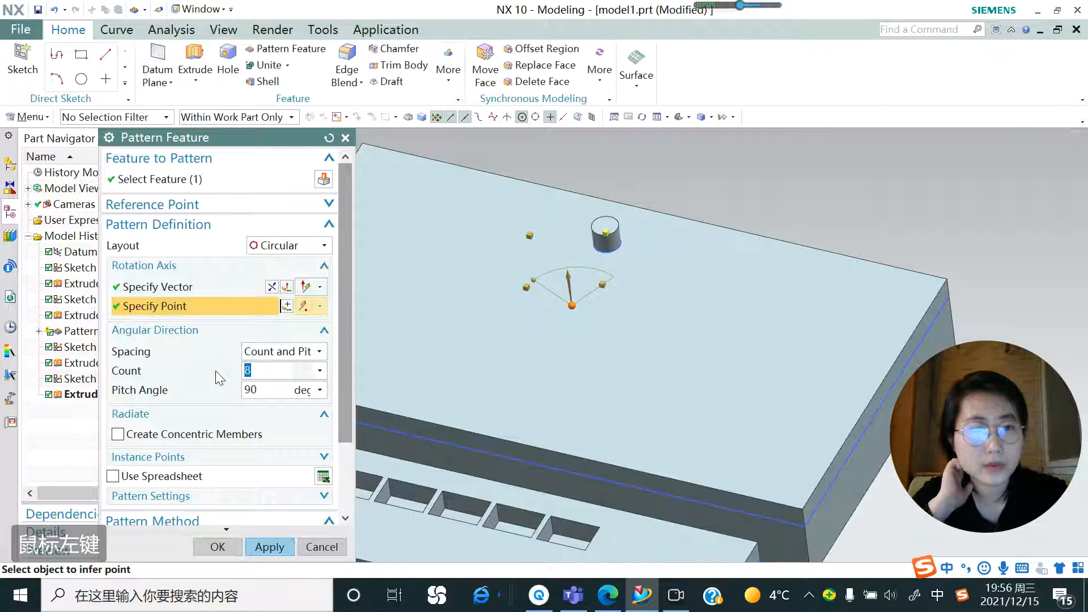
click(264, 390)
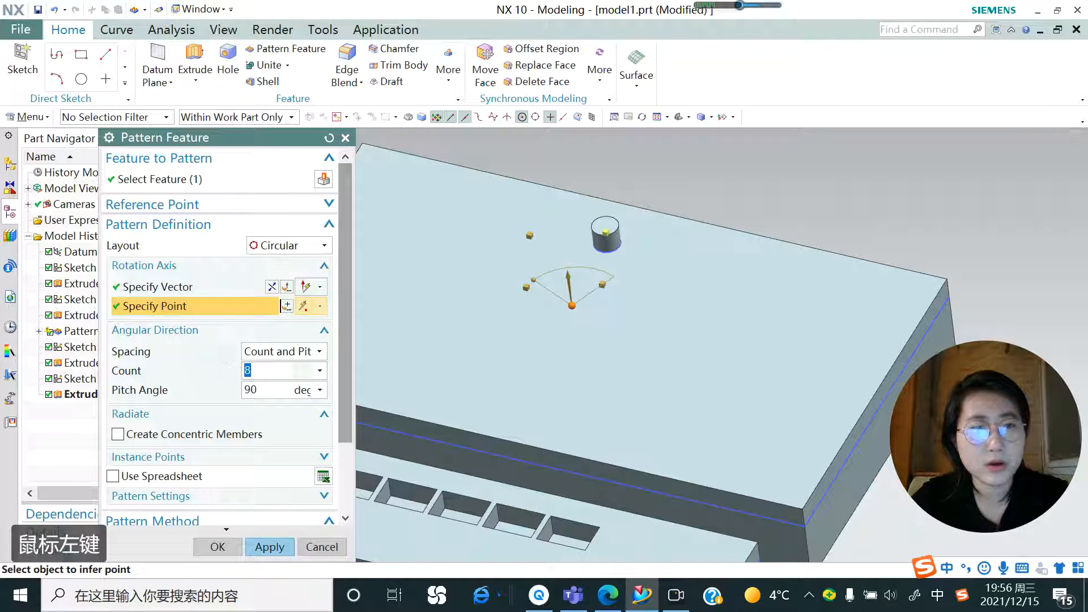
text(200)
key(Return)
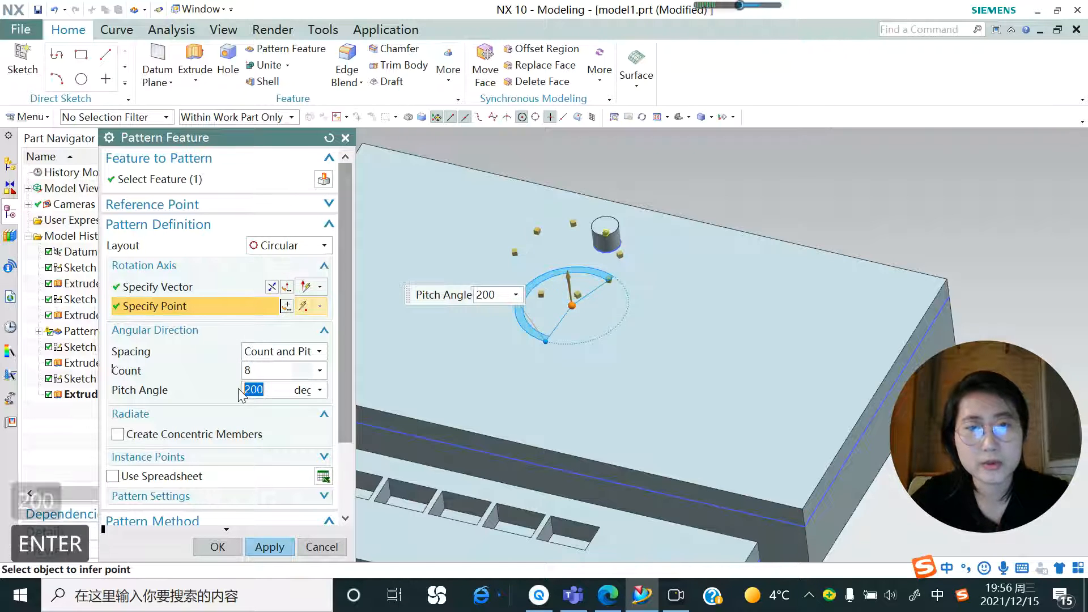
scroll(594, 242, up, 1)
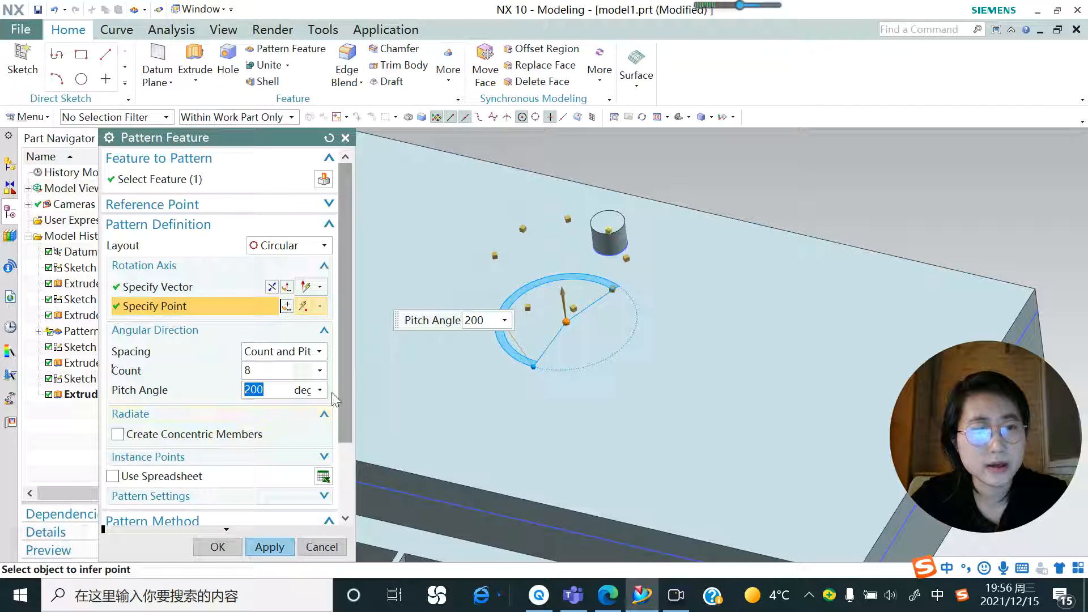
drag(342, 383, 348, 477)
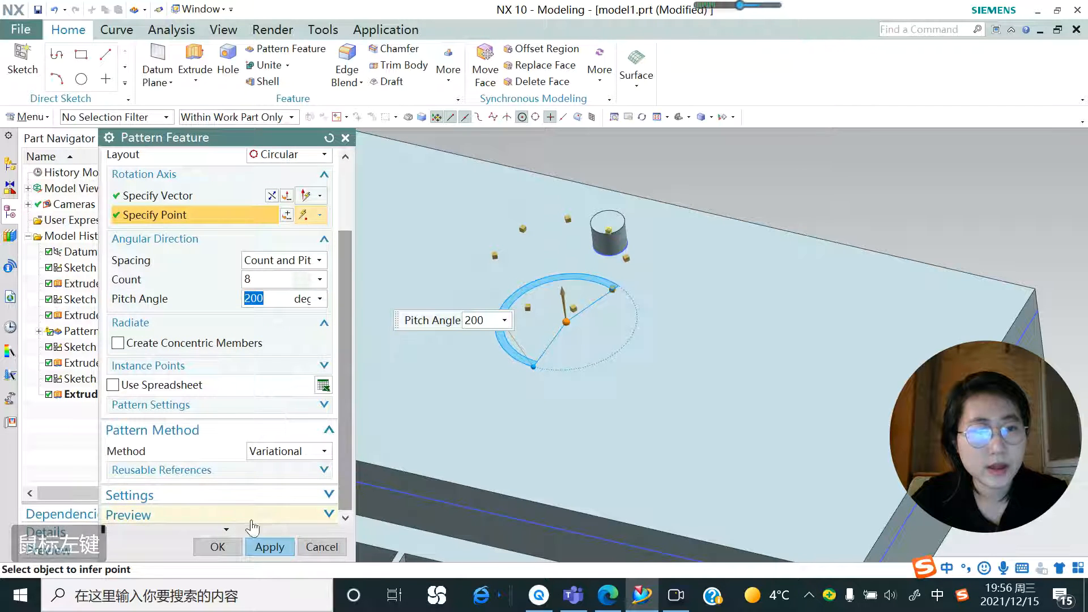
click(270, 547)
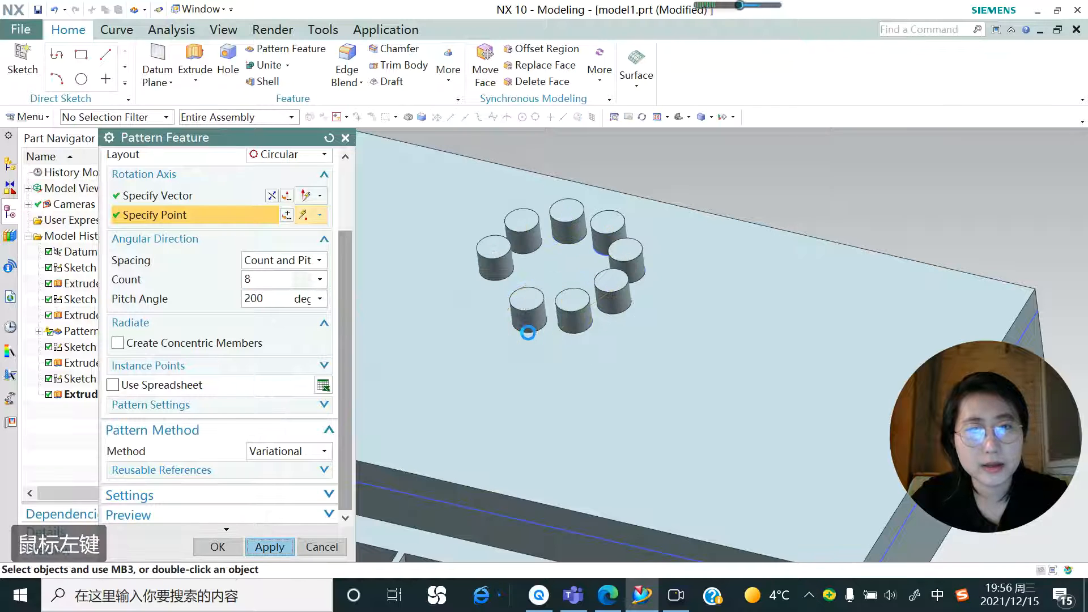
Step: Sketch a small circle centred at about XC 41, YC 24 on the second block's top face, beside the boss ring
scroll(576, 266, down, 3)
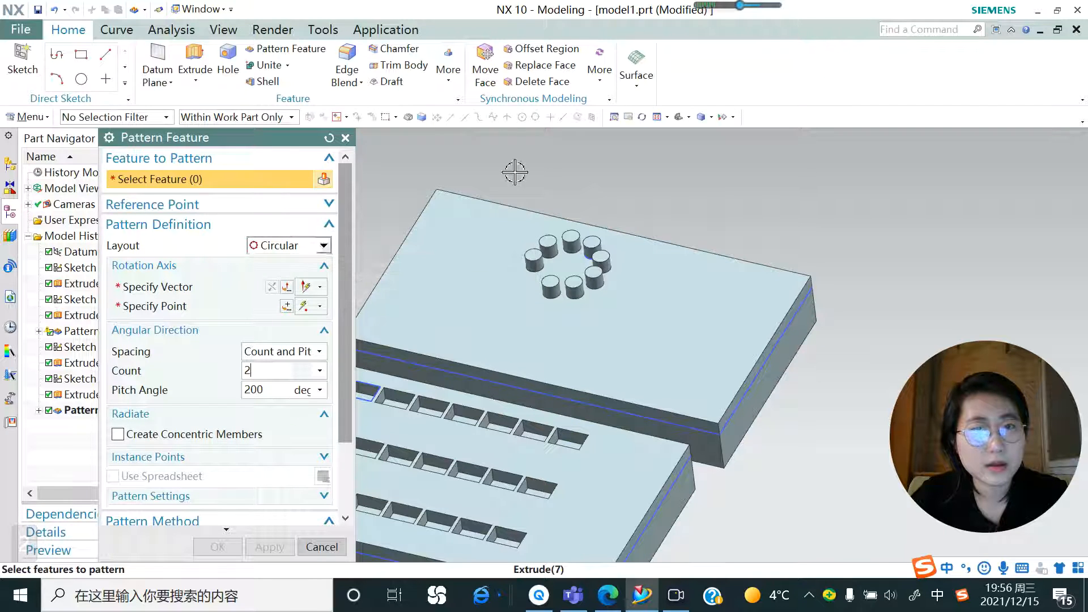
click(22, 59)
click(419, 281)
click(255, 351)
click(189, 55)
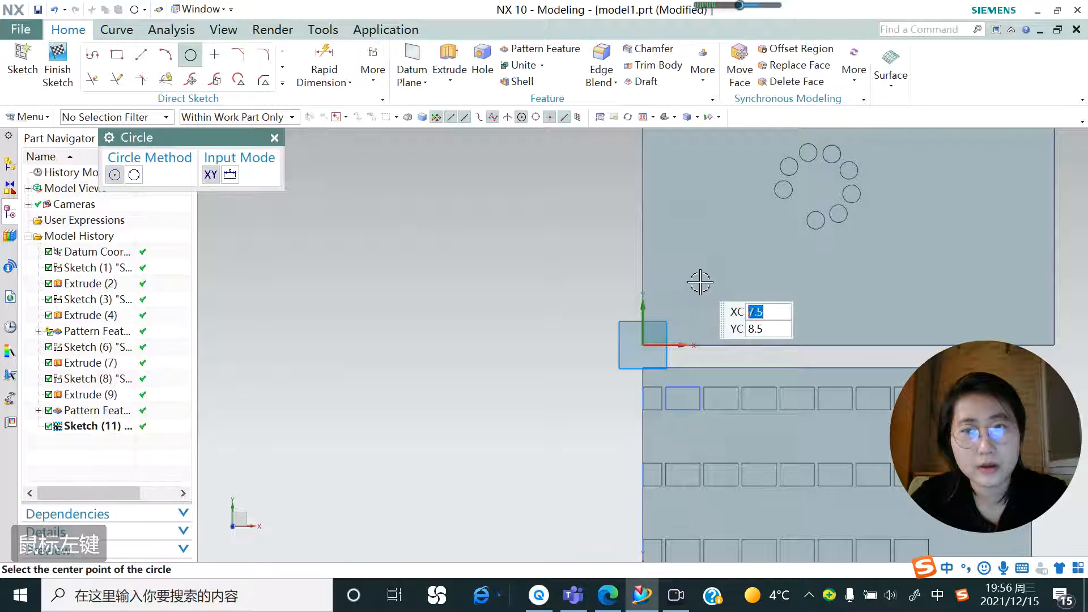
scroll(721, 297, down, 2)
scroll(858, 202, up, 2)
click(859, 201)
click(863, 199)
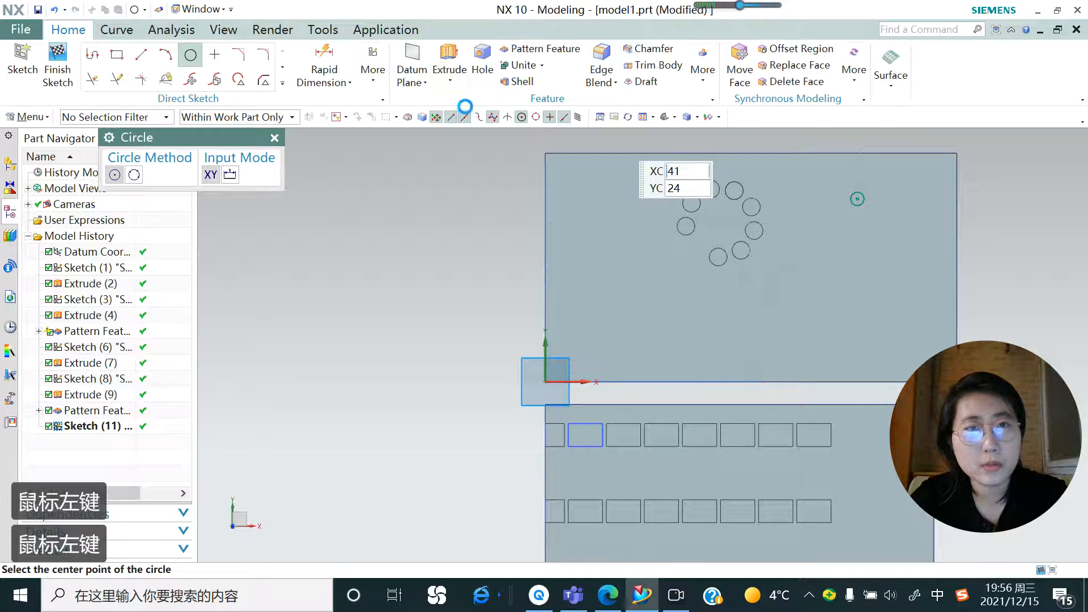
Step: Extrude the small circle from -6 to 2 mm and subtract it from the second block
click(446, 81)
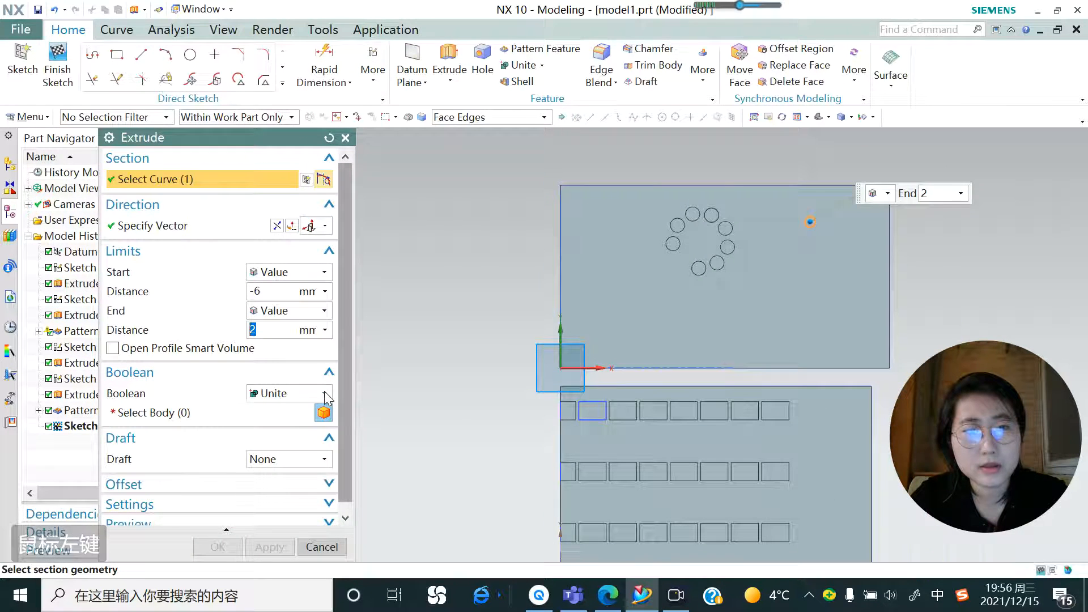
click(309, 394)
click(297, 440)
middle_drag(647, 327, 610, 277)
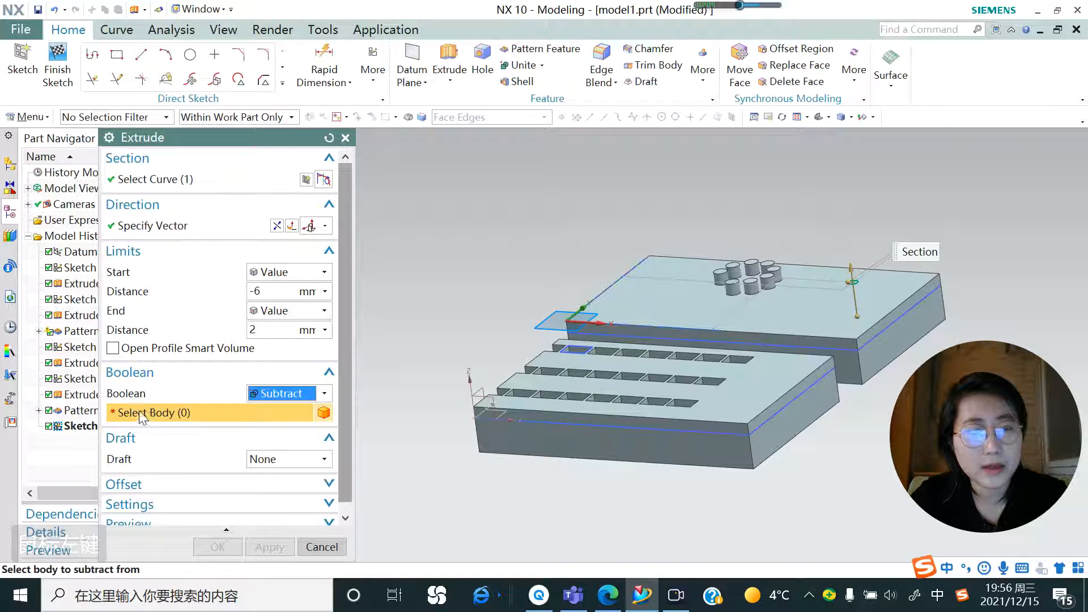
click(614, 308)
click(266, 547)
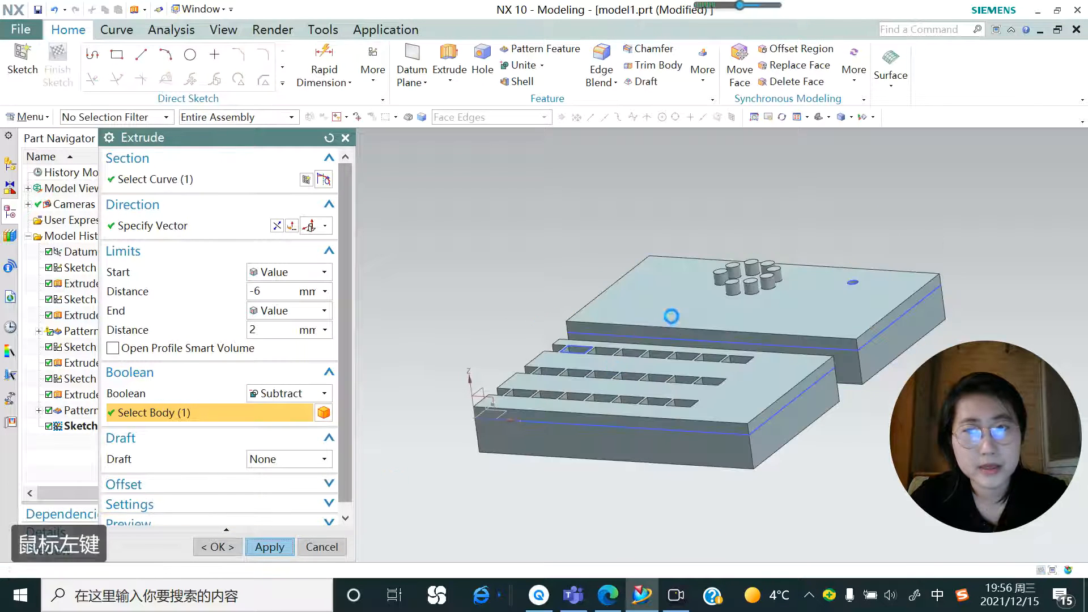
middle_drag(567, 255, 506, 225)
click(346, 138)
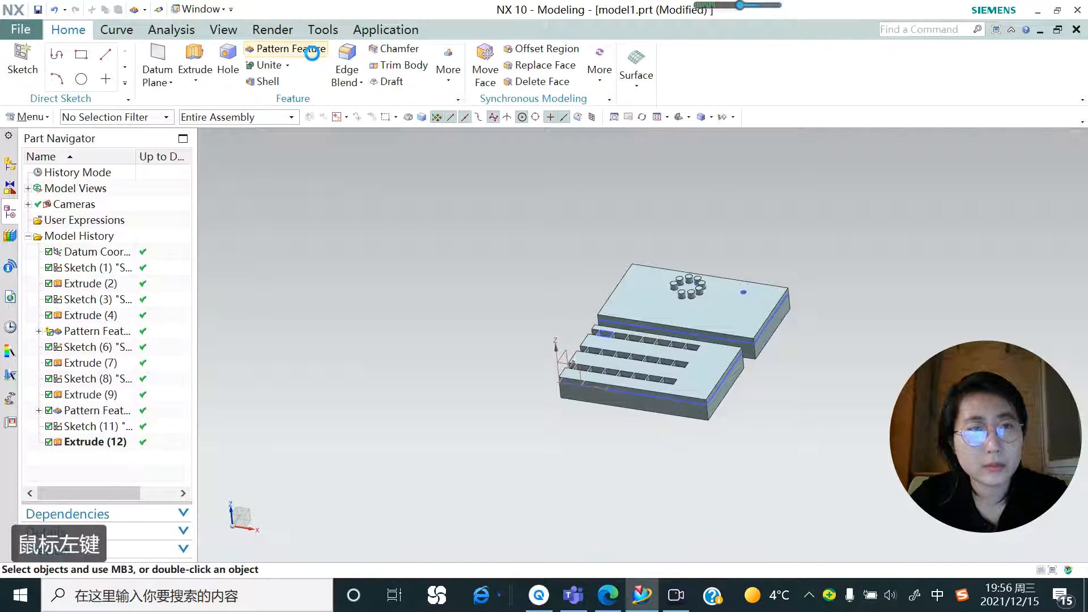
Step: Start a Pattern Feature of the small round hole in the second block and set its layout to Polygon
click(290, 48)
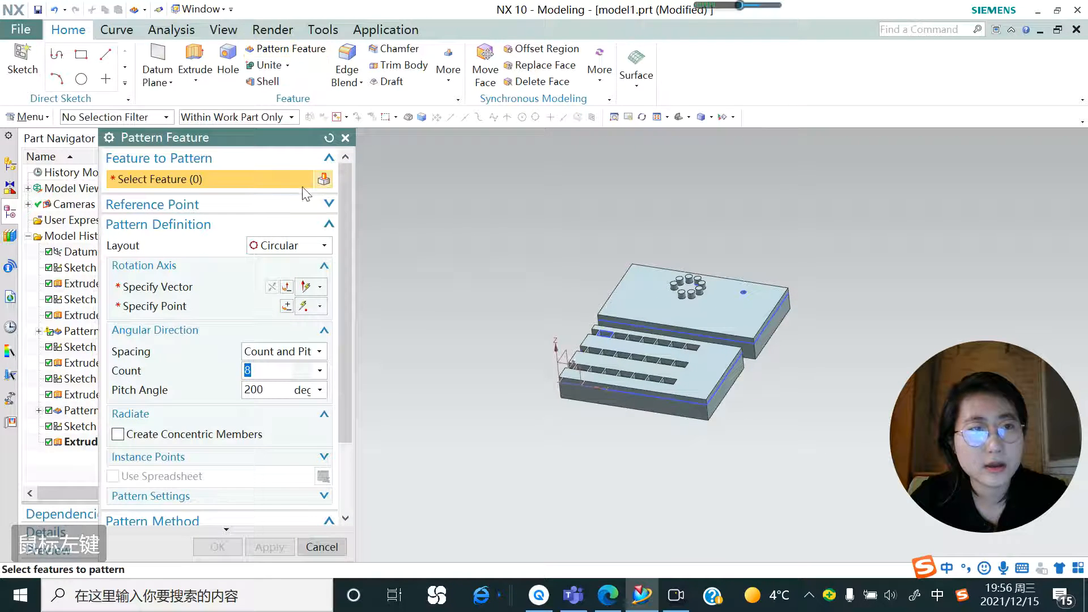
scroll(751, 295, down, 6)
click(673, 288)
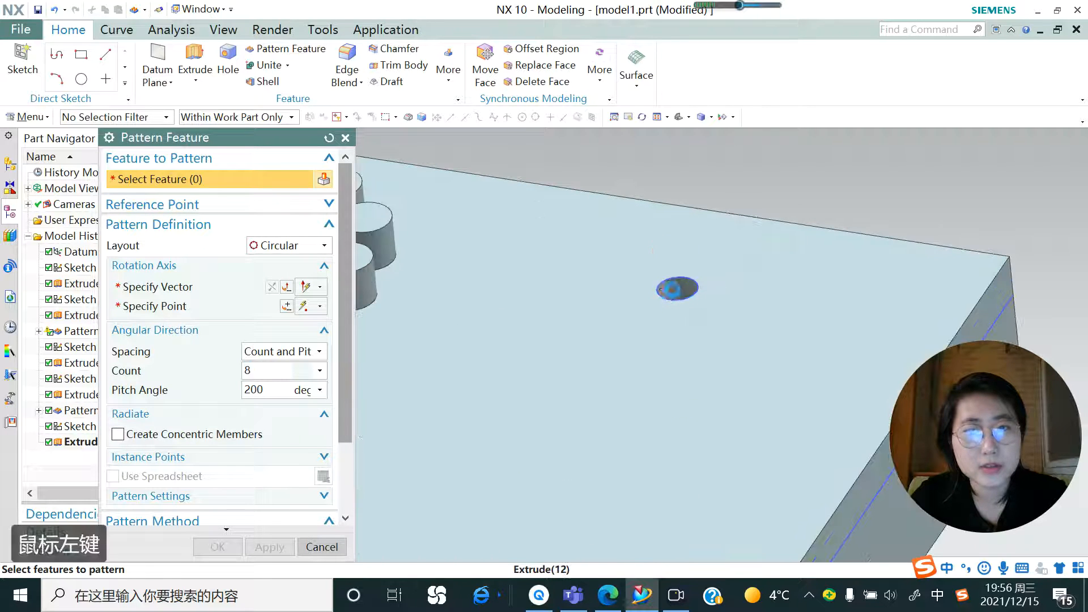
scroll(652, 272, up, 6)
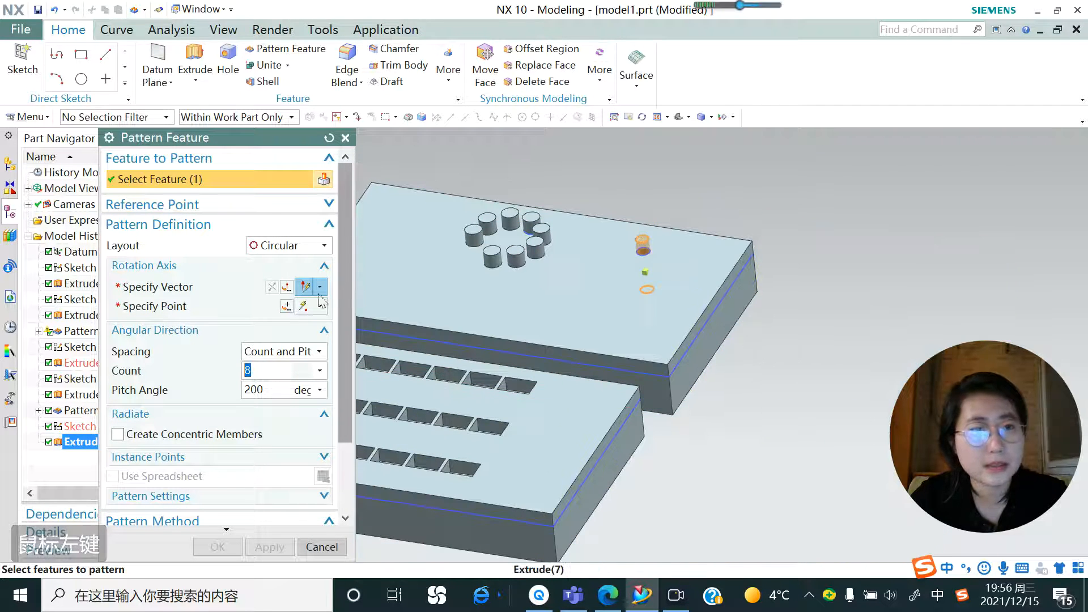
click(318, 247)
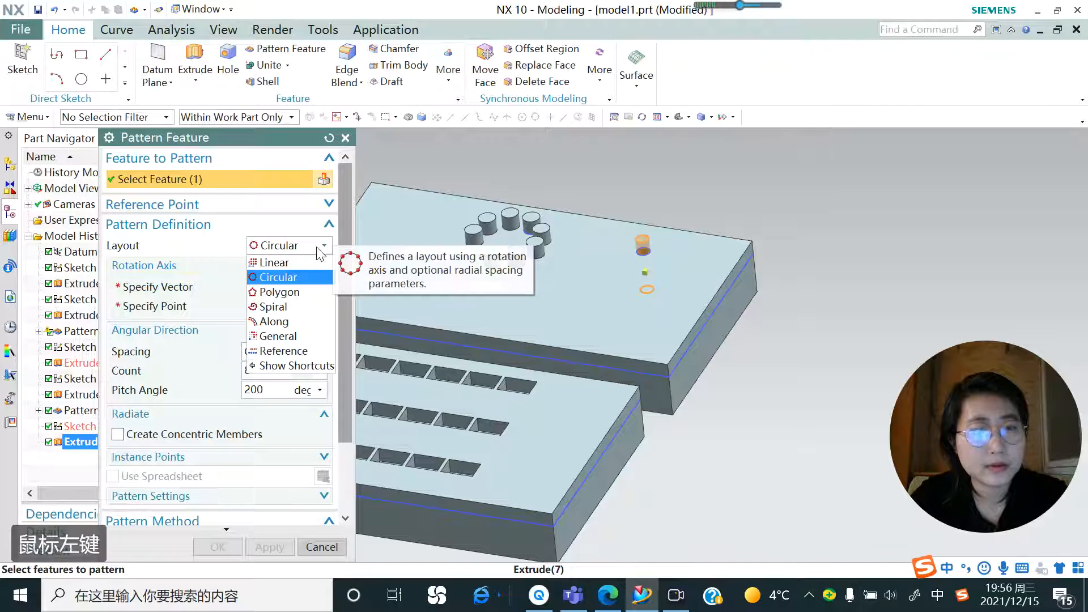
click(277, 291)
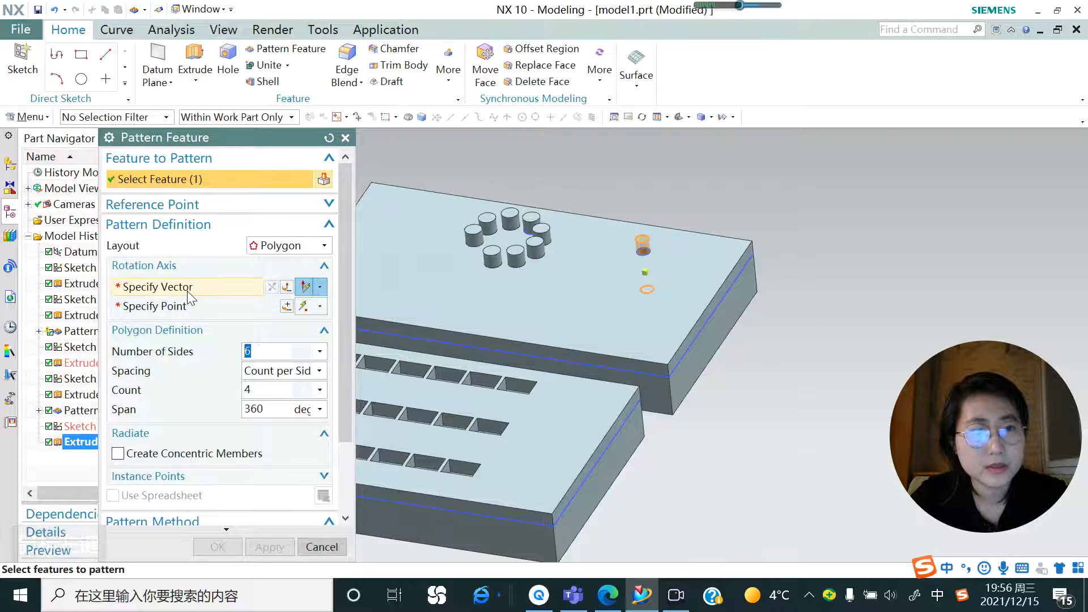
Step: Define the polygon pattern's rotation axis with the upward Z vector through a point on the top face, in front of the hole
click(189, 290)
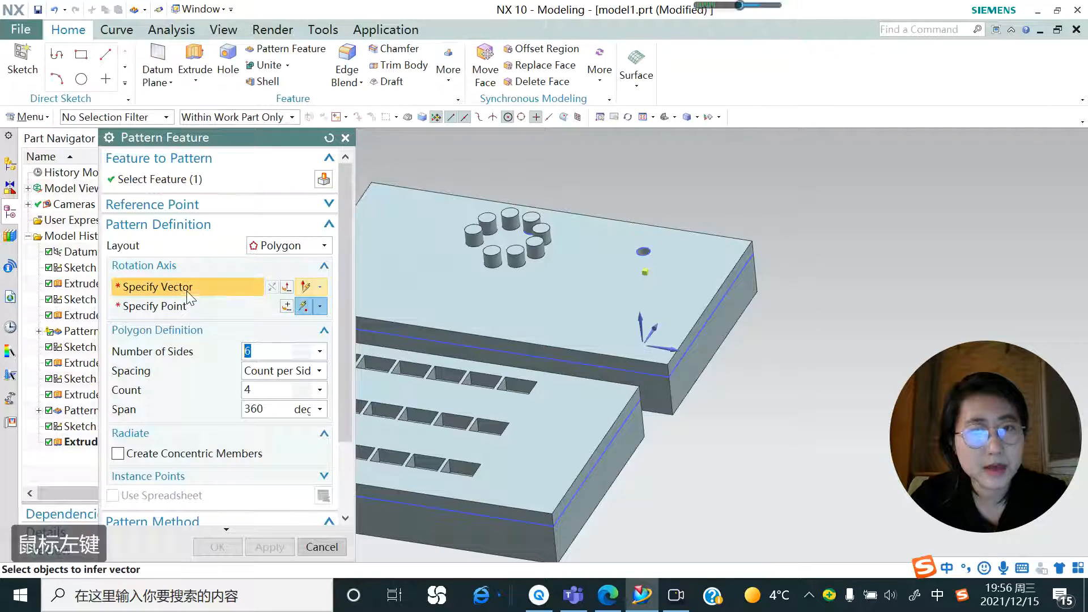
click(642, 325)
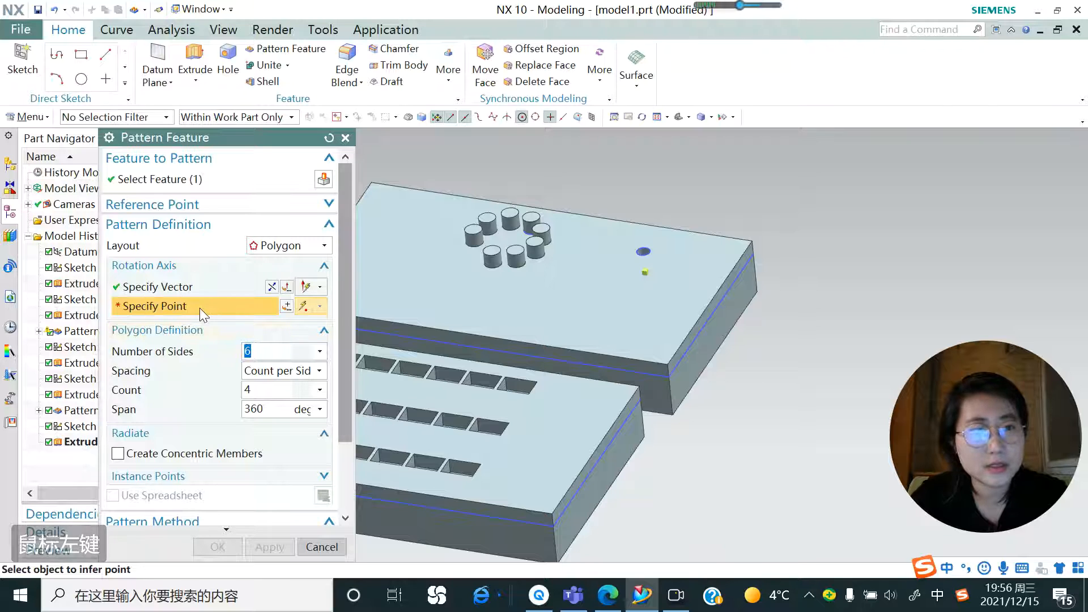
click(607, 288)
mouse_move(619, 289)
middle_down()
mouse_move(568, 317)
mouse_move(623, 328)
mouse_move(610, 288)
middle_up()
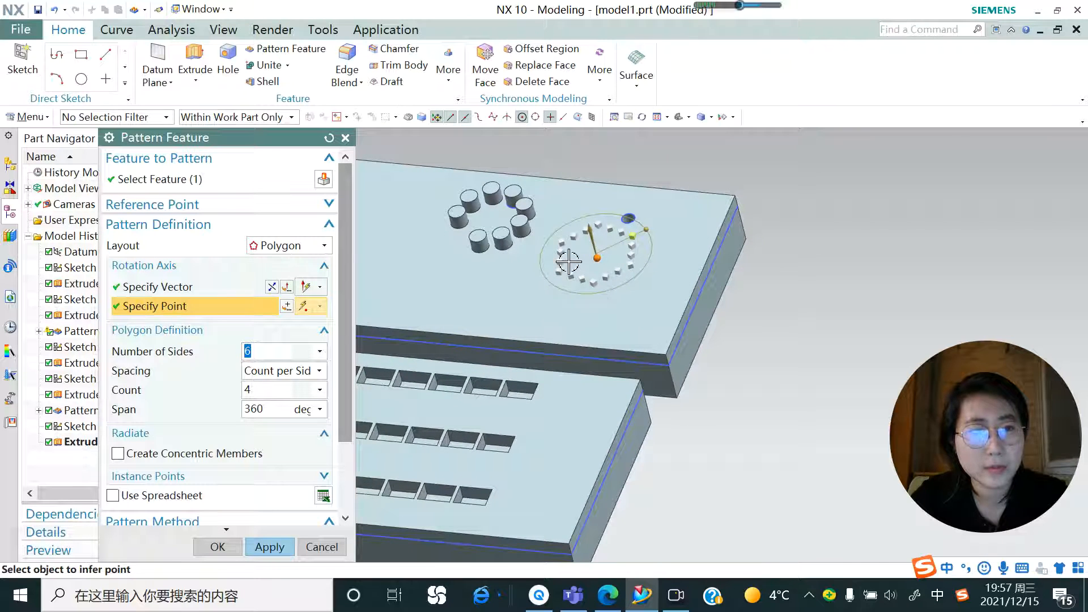
scroll(567, 262, up, 2)
scroll(554, 272, up, 2)
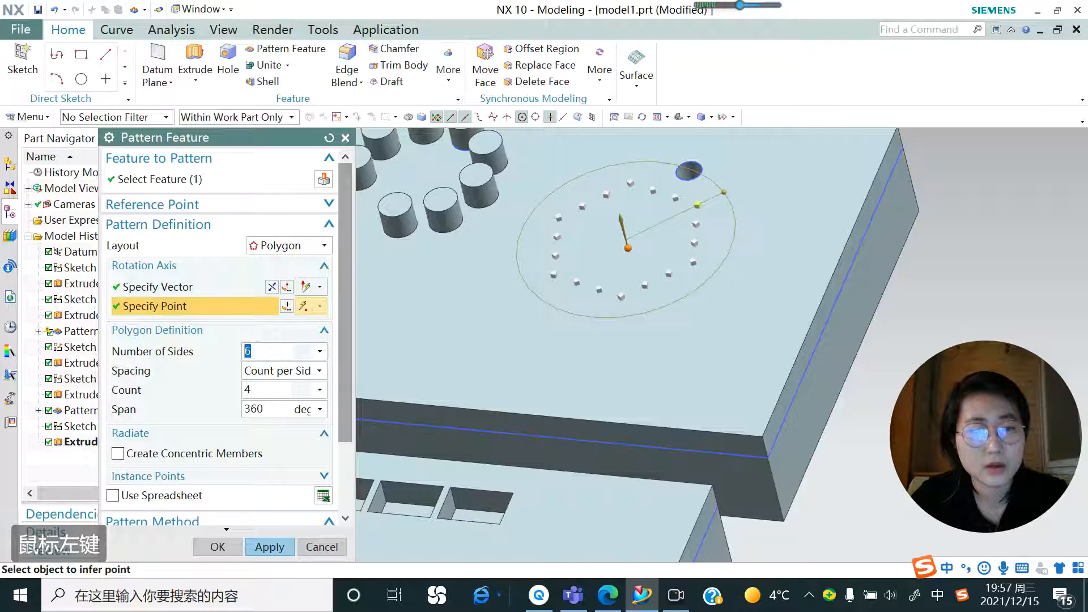
Step: Set the polygon pattern to 7 sides with Count per Side spacing and a count of 6
text(7)
key(Return)
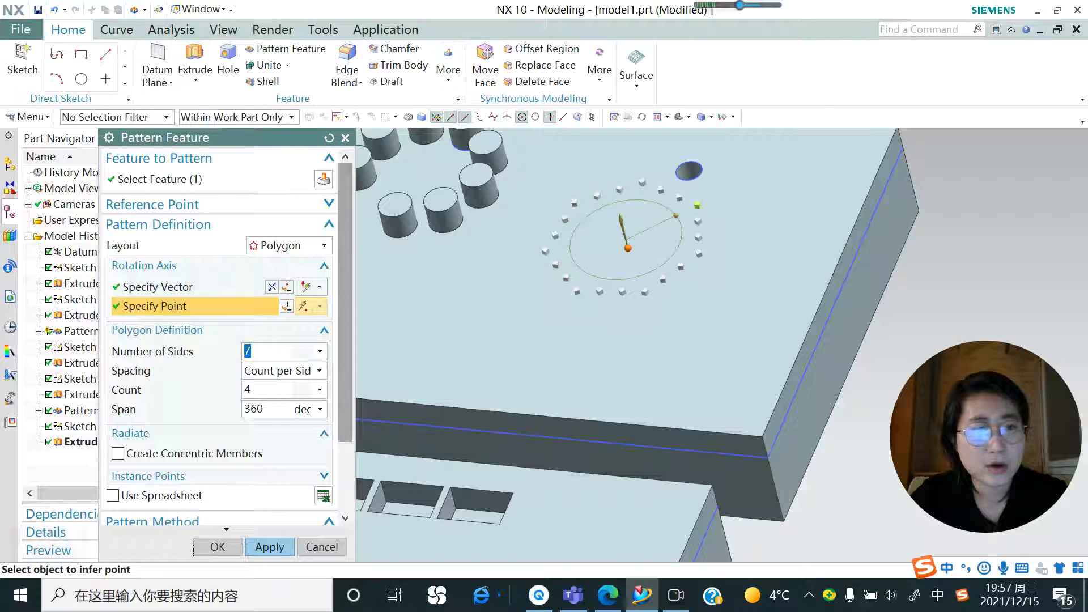
click(320, 371)
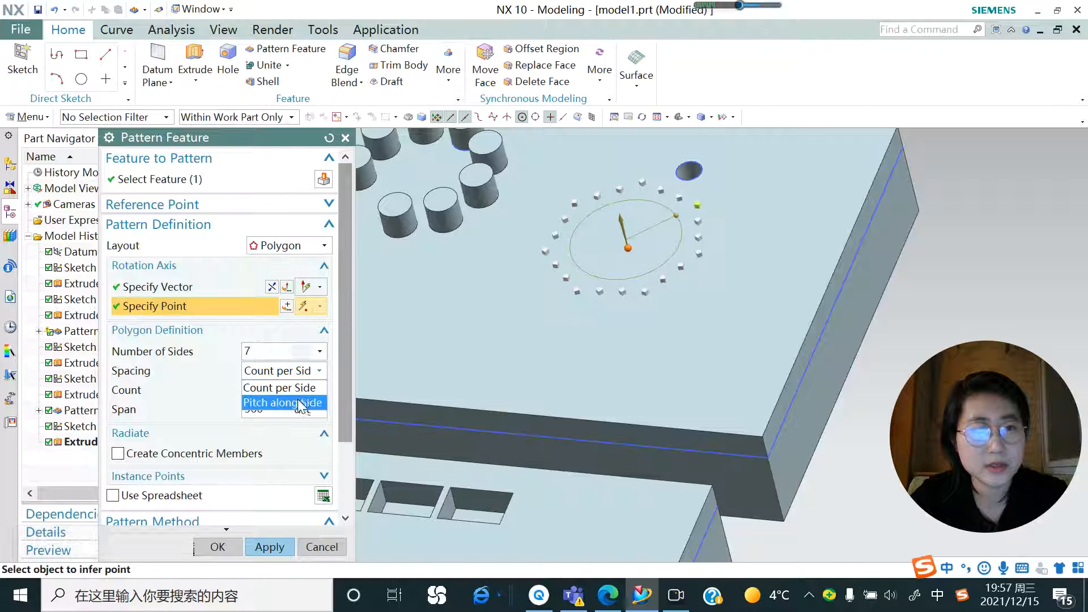
click(316, 385)
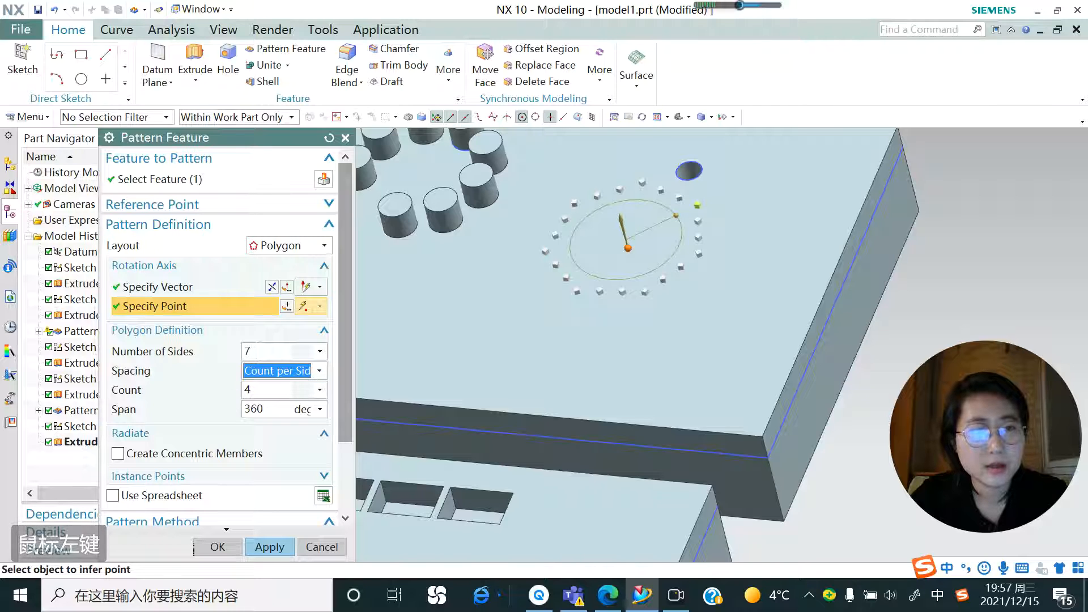
click(246, 390)
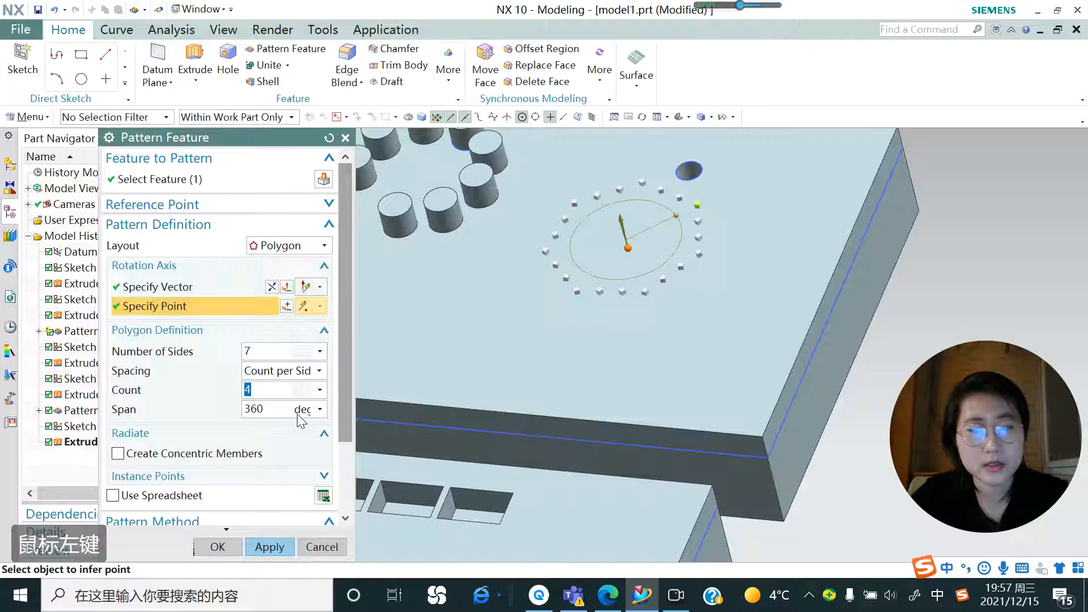
text(6)
key(Return)
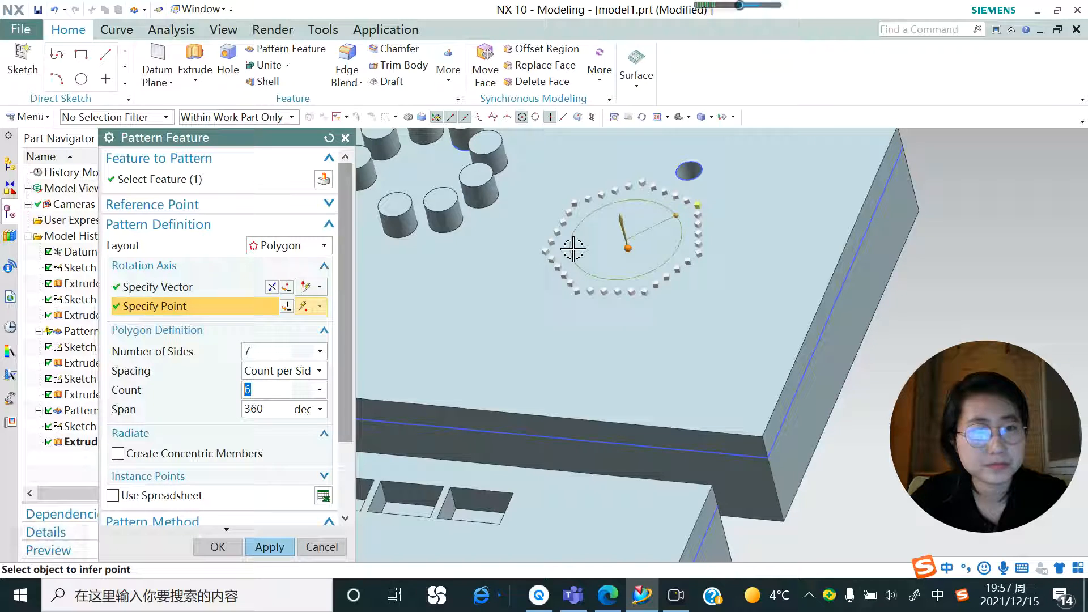
Step: Set the polygon pattern's span to 300 degrees, apply it, and close Pattern Feature
click(261, 406)
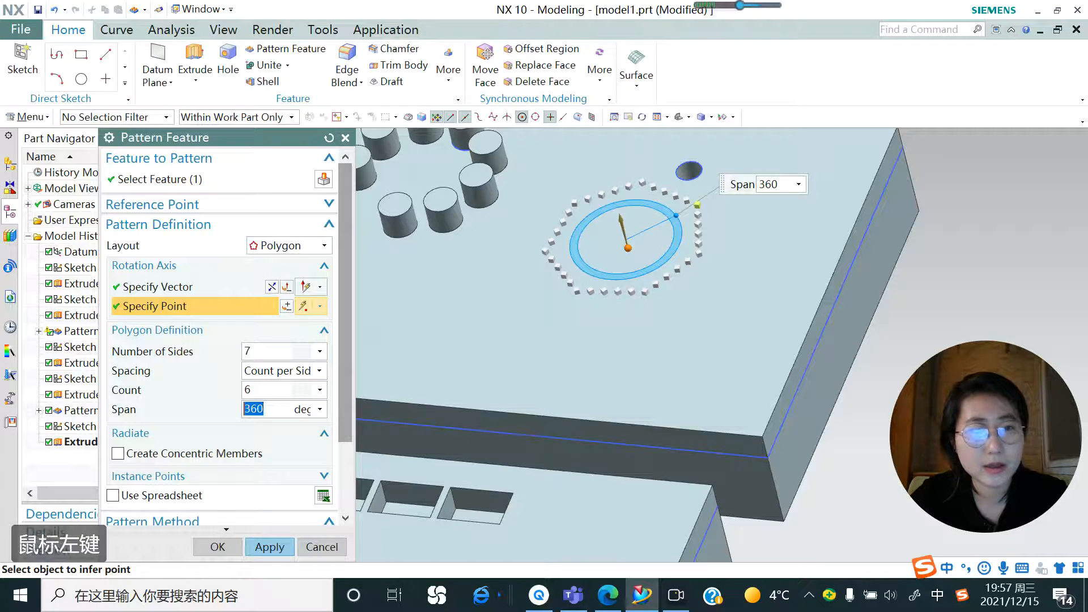
text(300)
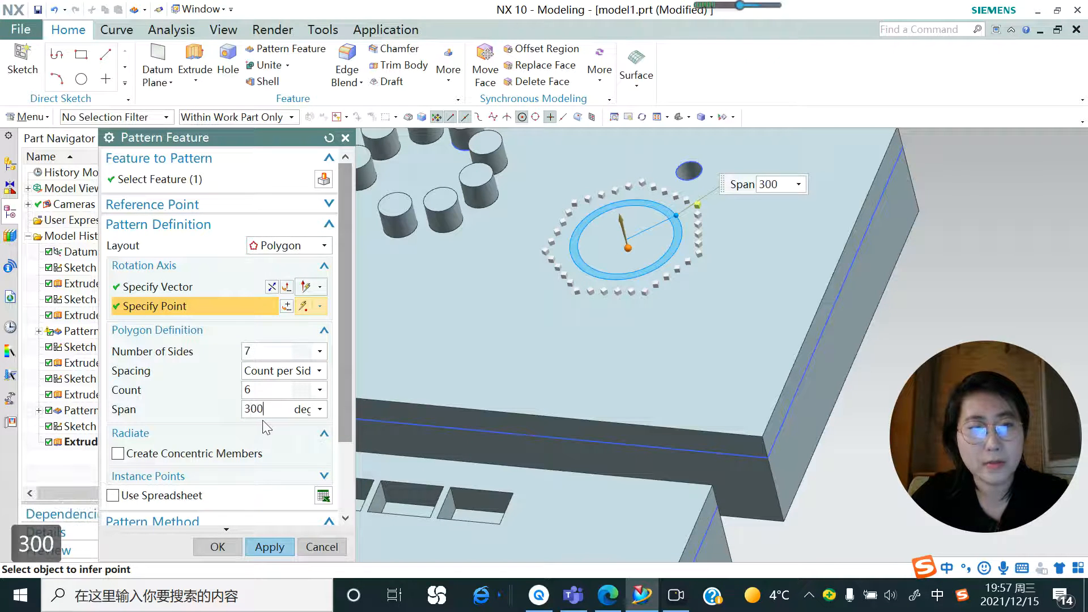
key(Return)
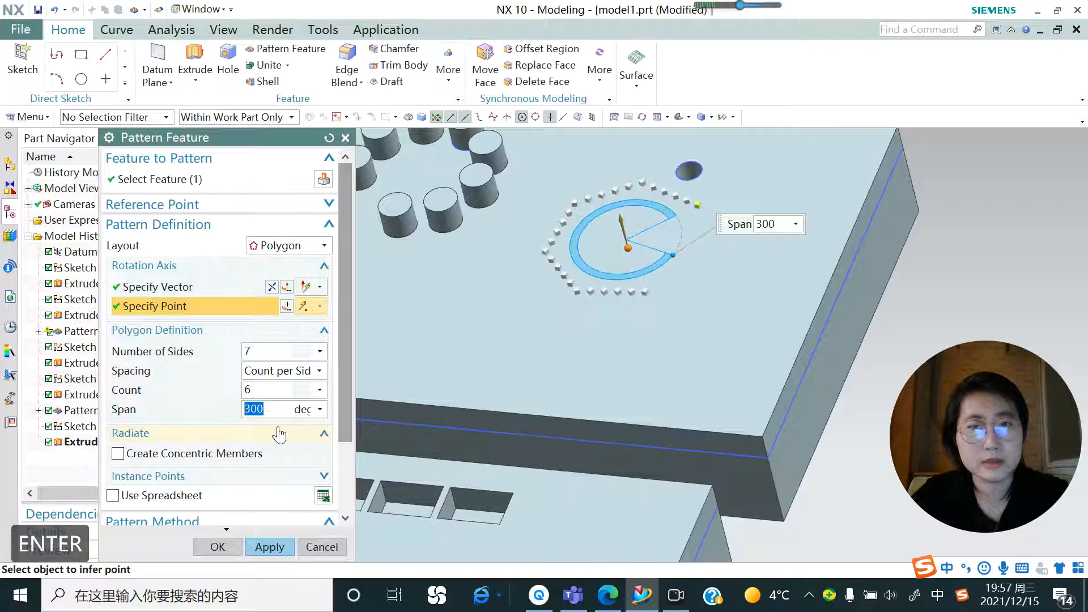
click(269, 547)
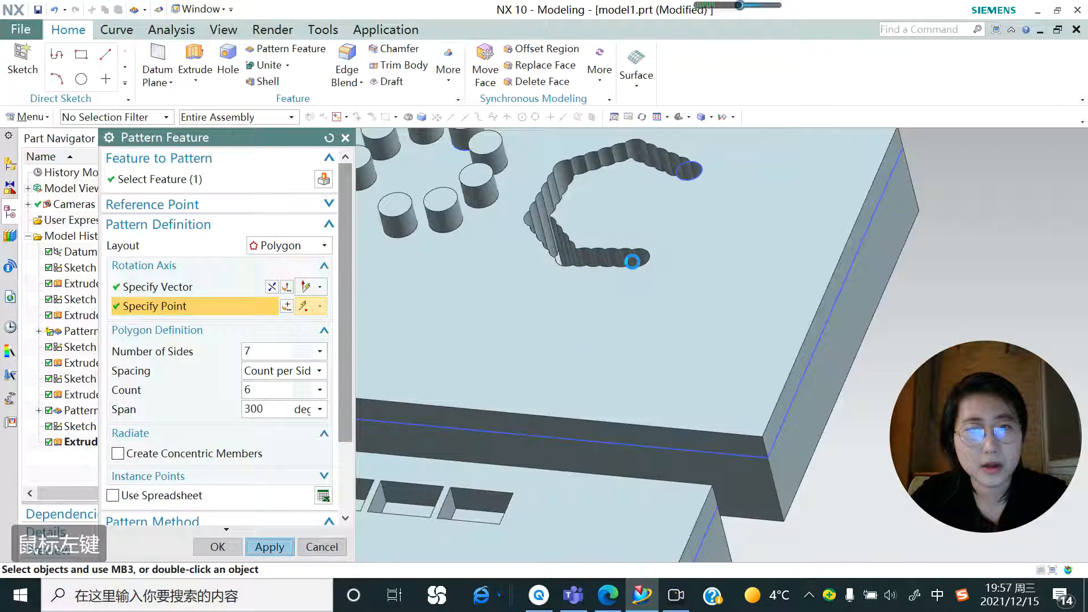
scroll(651, 269, down, 5)
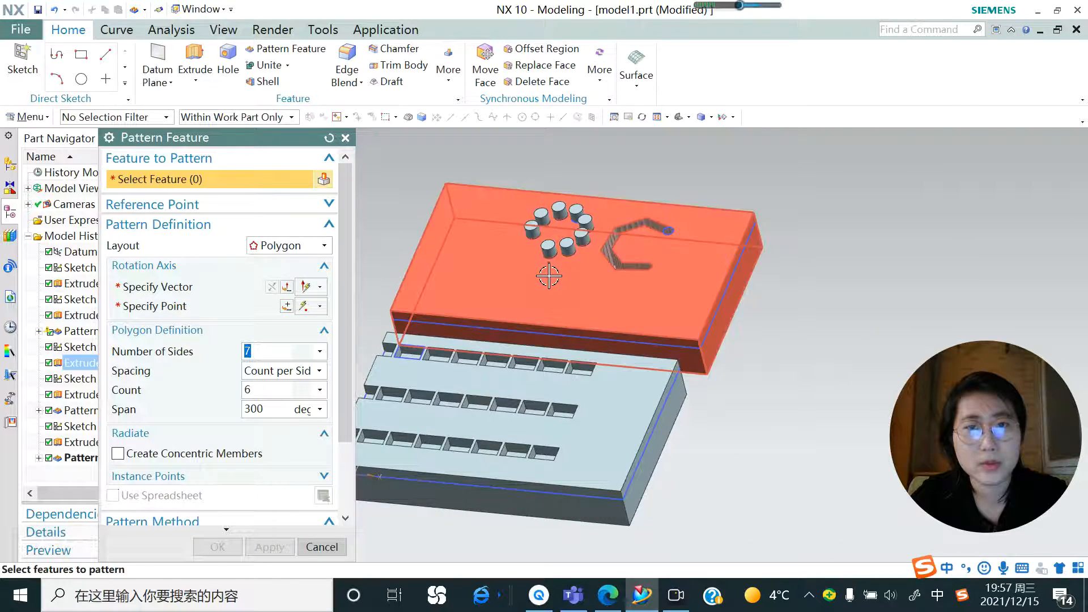
scroll(694, 218, down, 3)
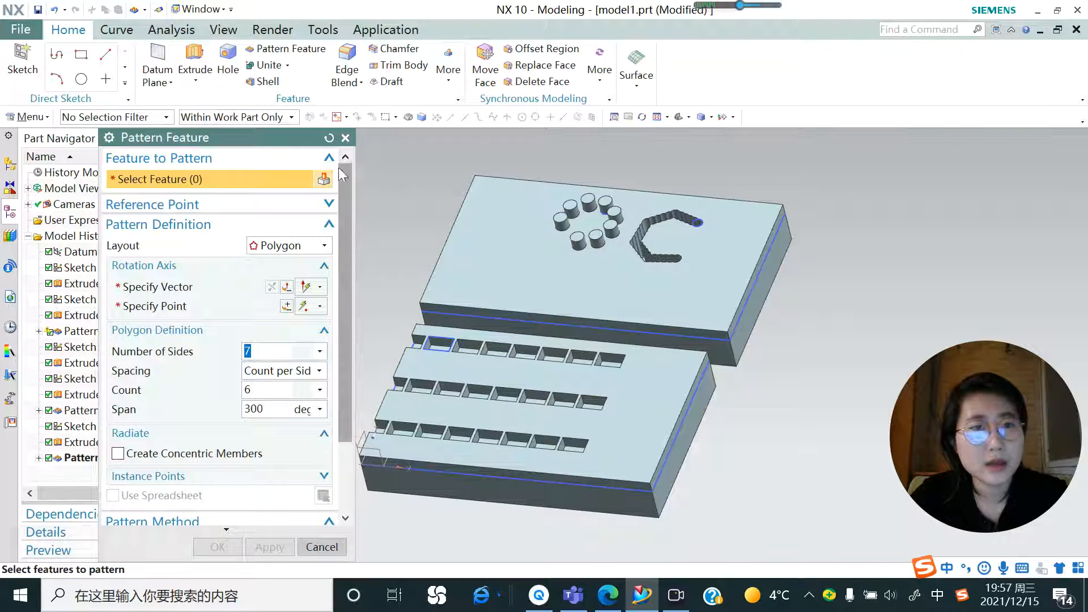
click(345, 138)
Step: Sketch a tiny rectangle at about XC 9, YC 16 on the second block's top face
click(36, 82)
click(487, 283)
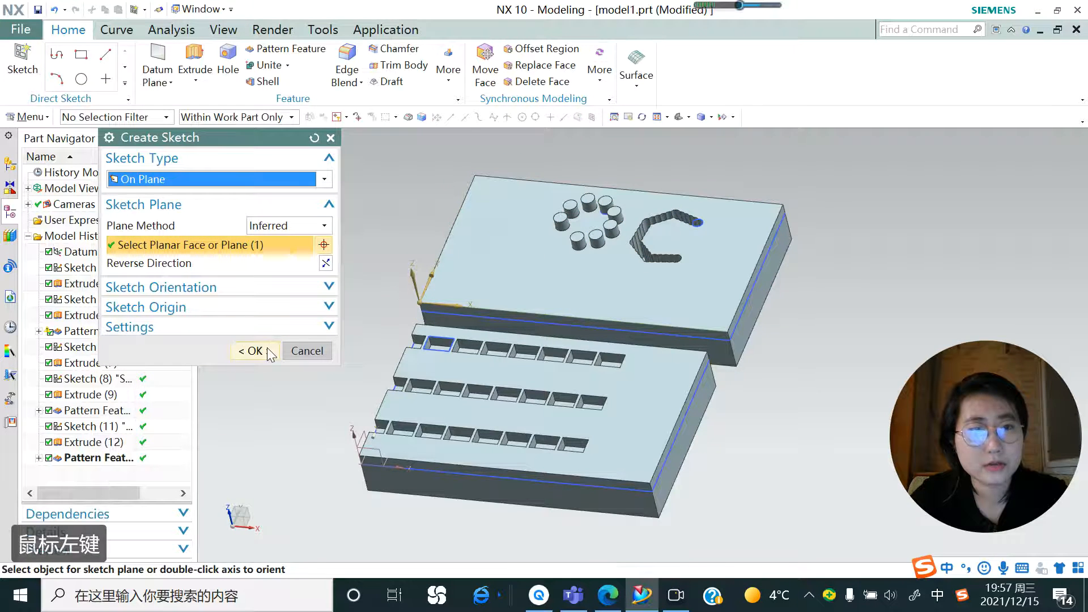
click(267, 348)
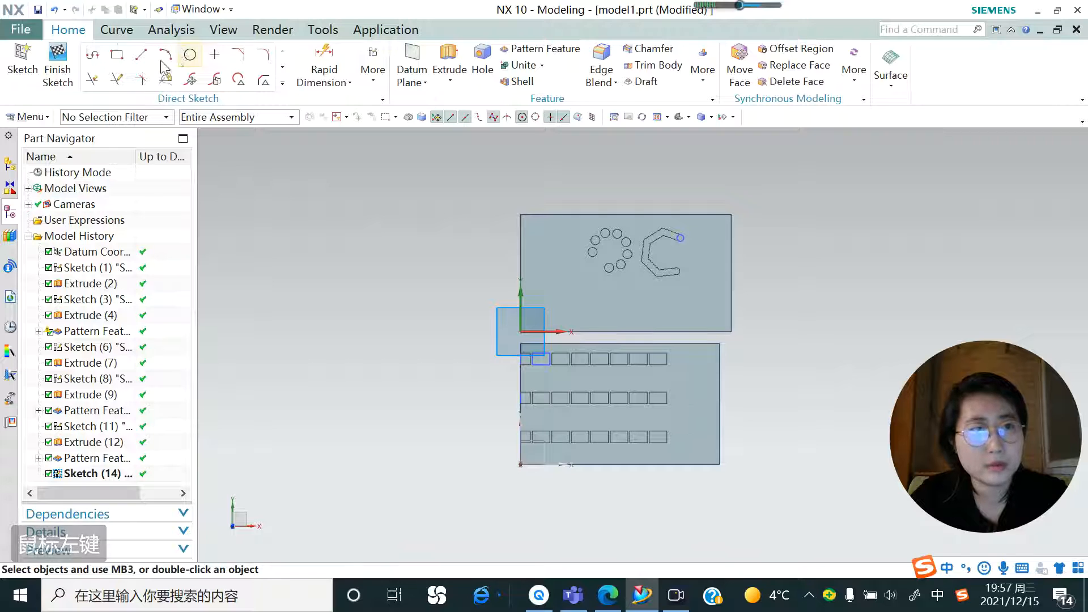
click(124, 59)
scroll(570, 274, up, 3)
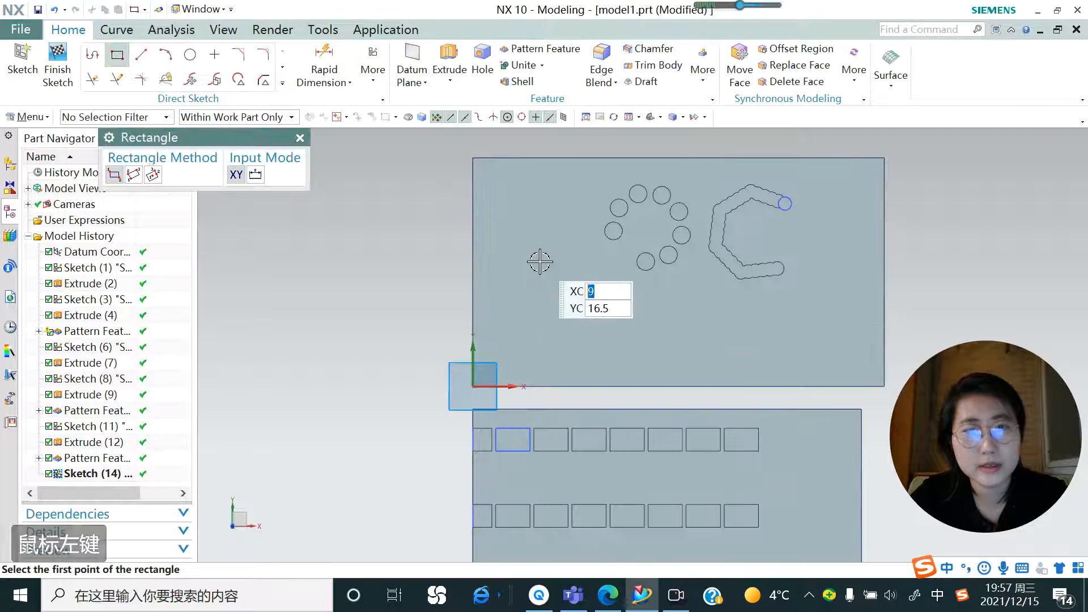
click(547, 264)
click(548, 263)
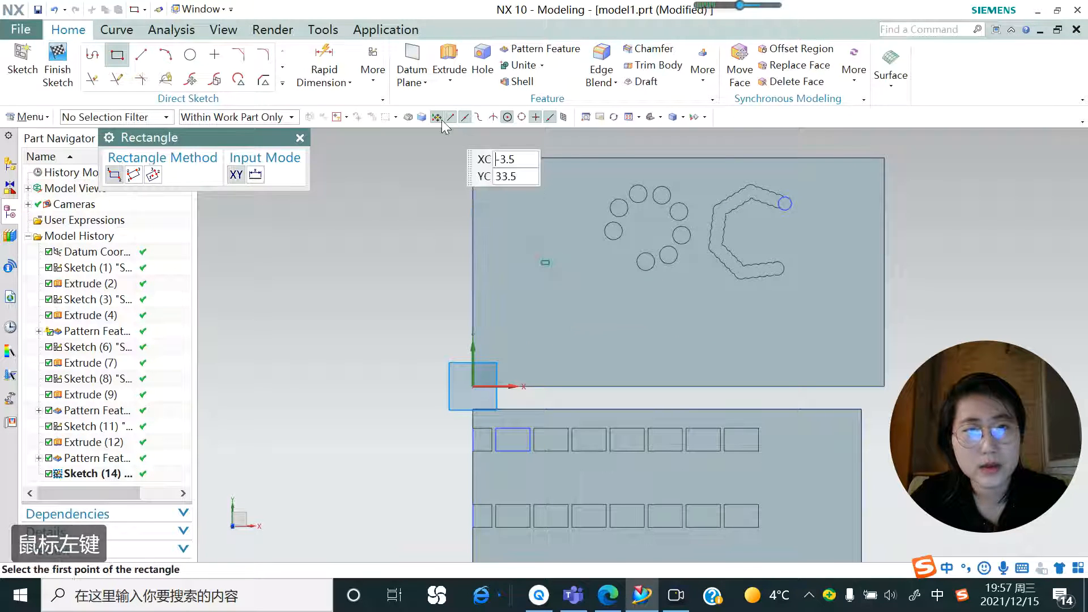
click(449, 60)
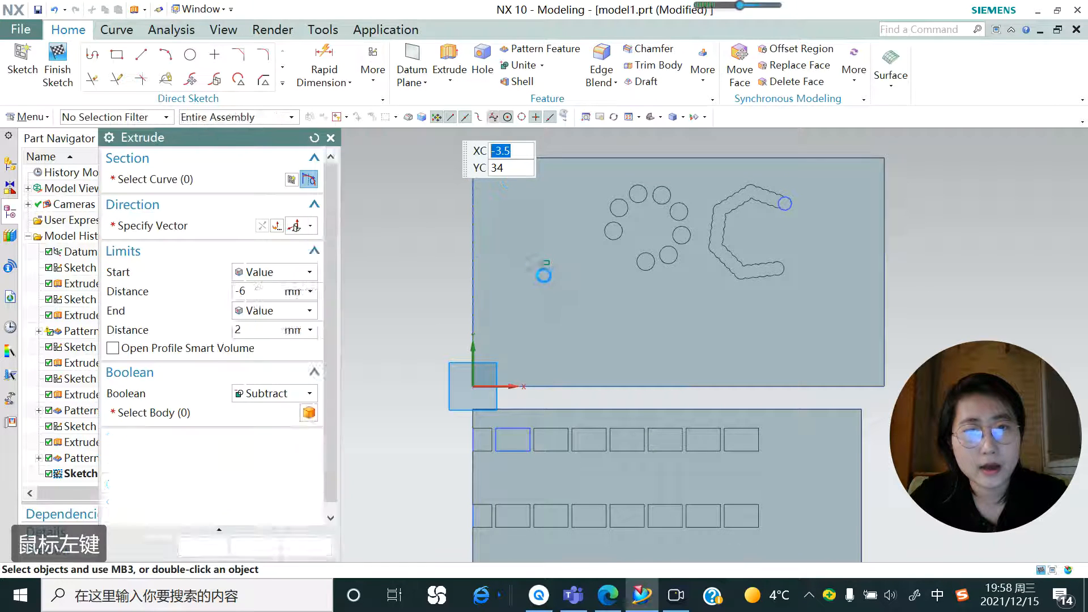
middle_drag(546, 287, 417, 294)
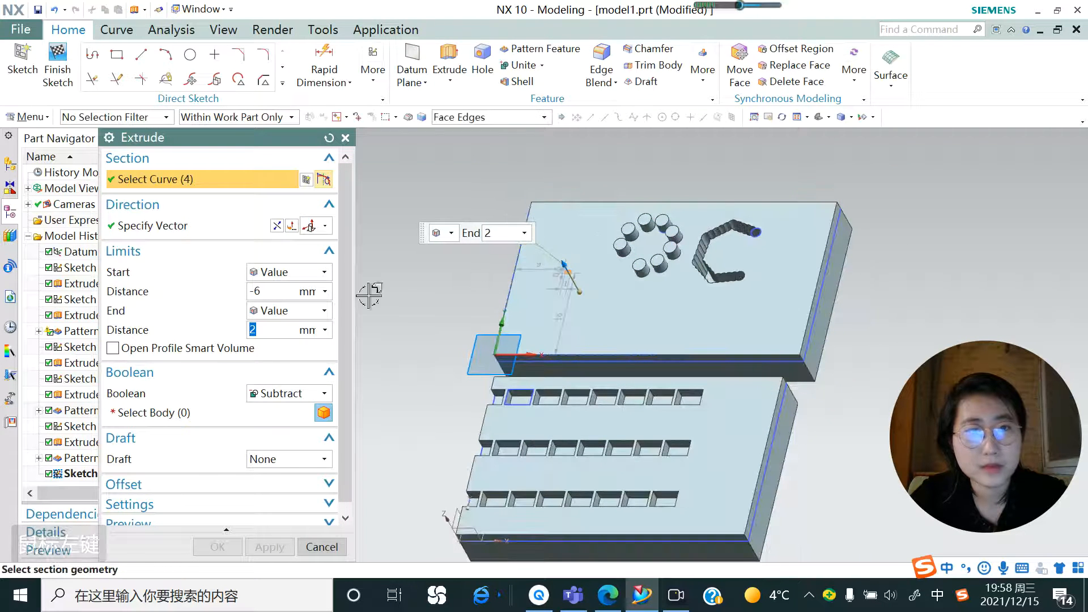
click(315, 397)
click(295, 440)
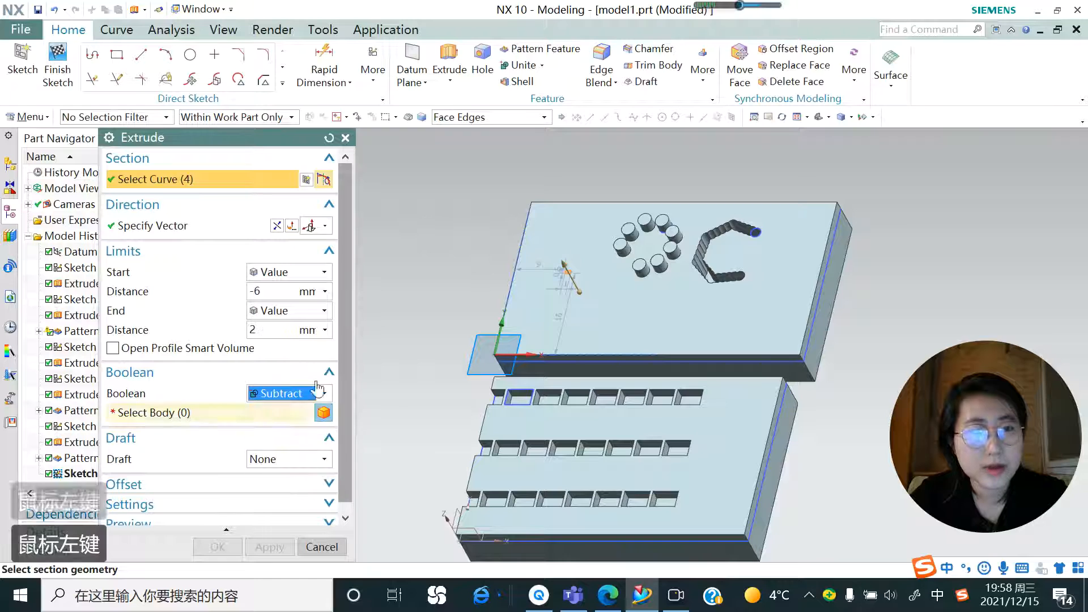
click(533, 332)
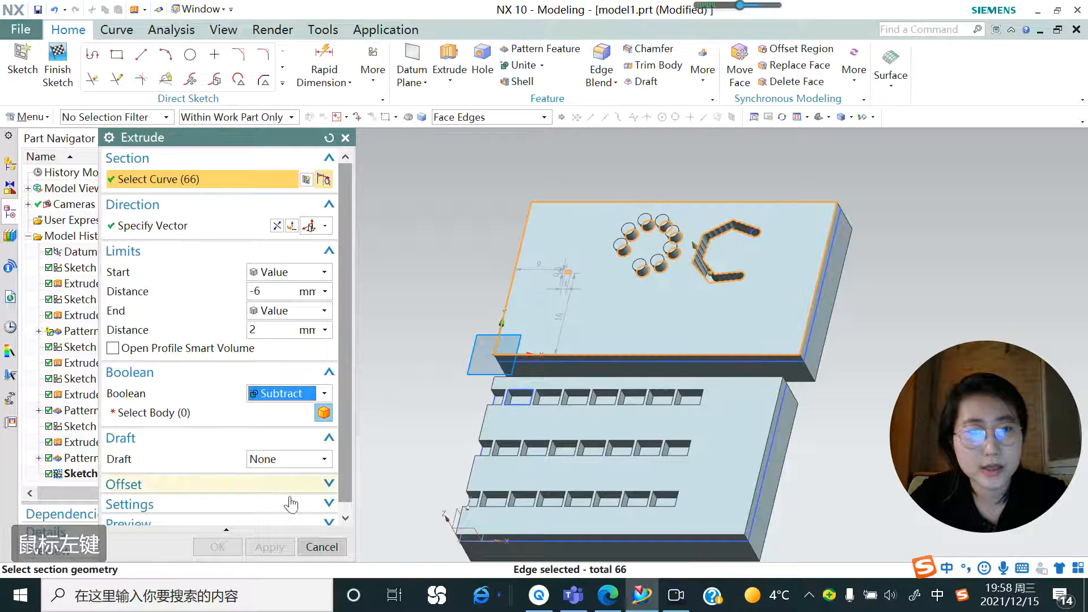
click(181, 414)
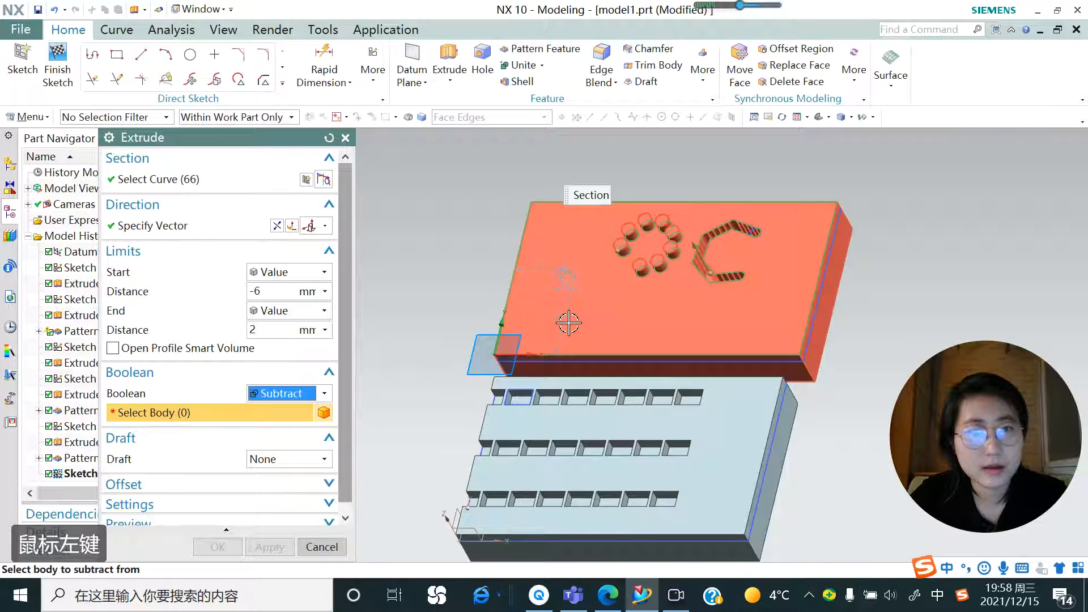
click(517, 336)
click(269, 546)
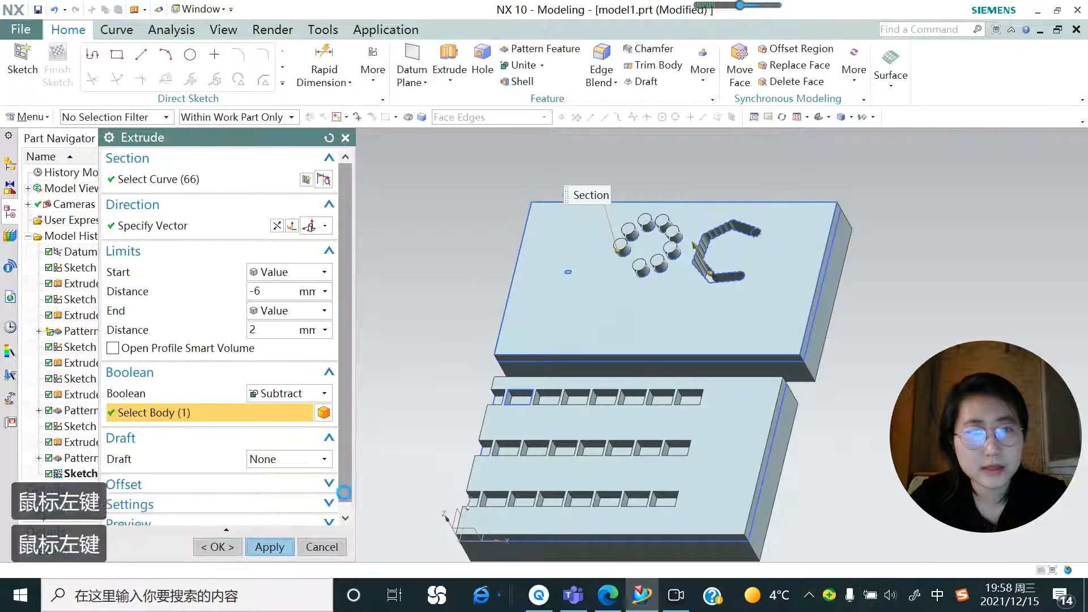
scroll(572, 291, up, 2)
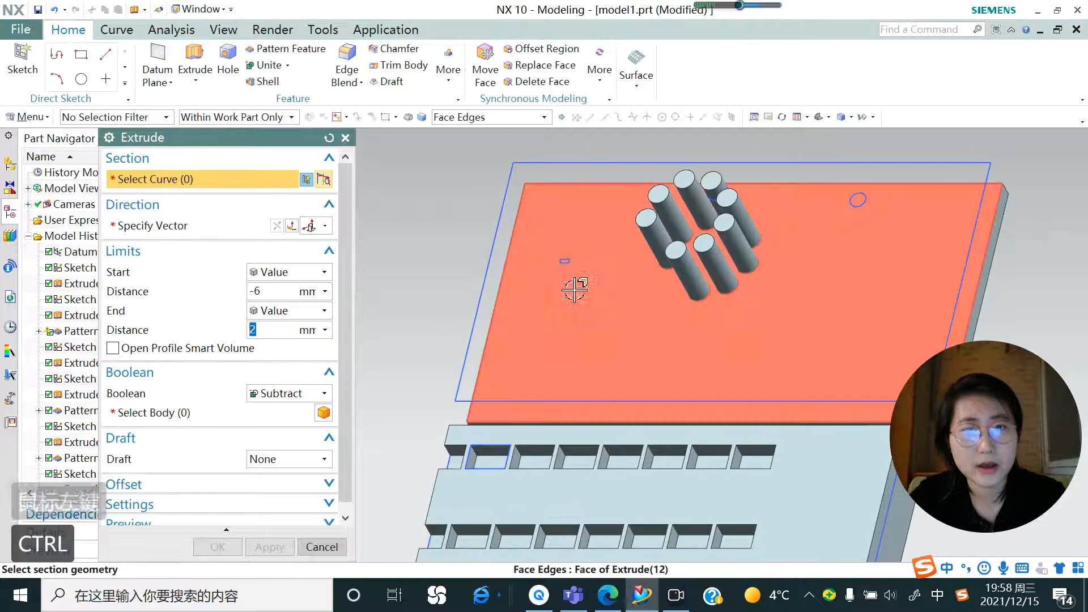
key(ctrl+z)
key(ctrl+z)
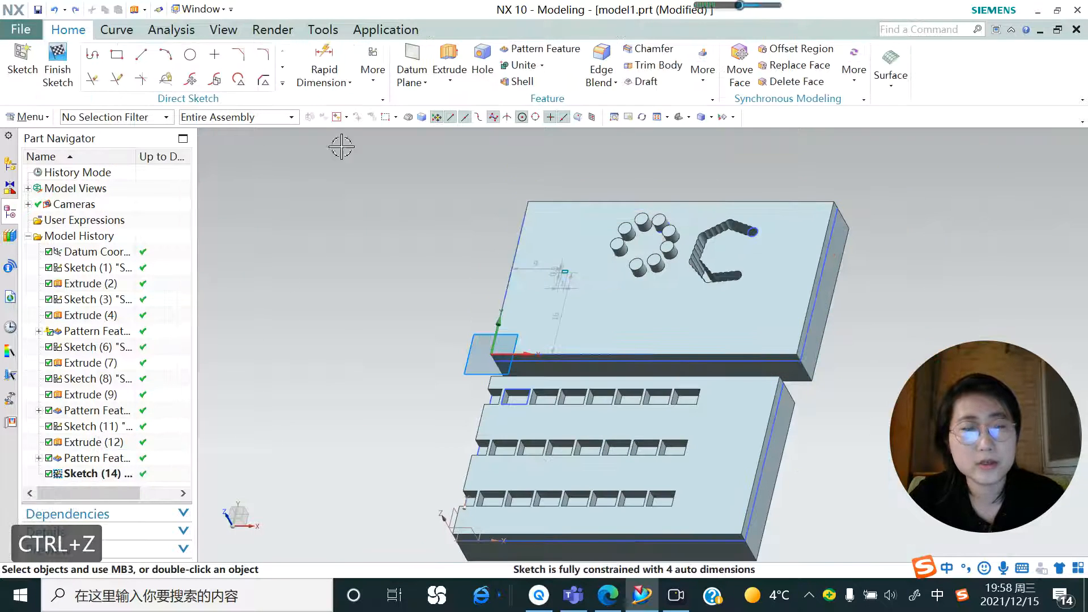
Step: Extrude the tiny rectangle from -6 to 2 mm, subtracting it from the second block, and close Extrude
click(444, 76)
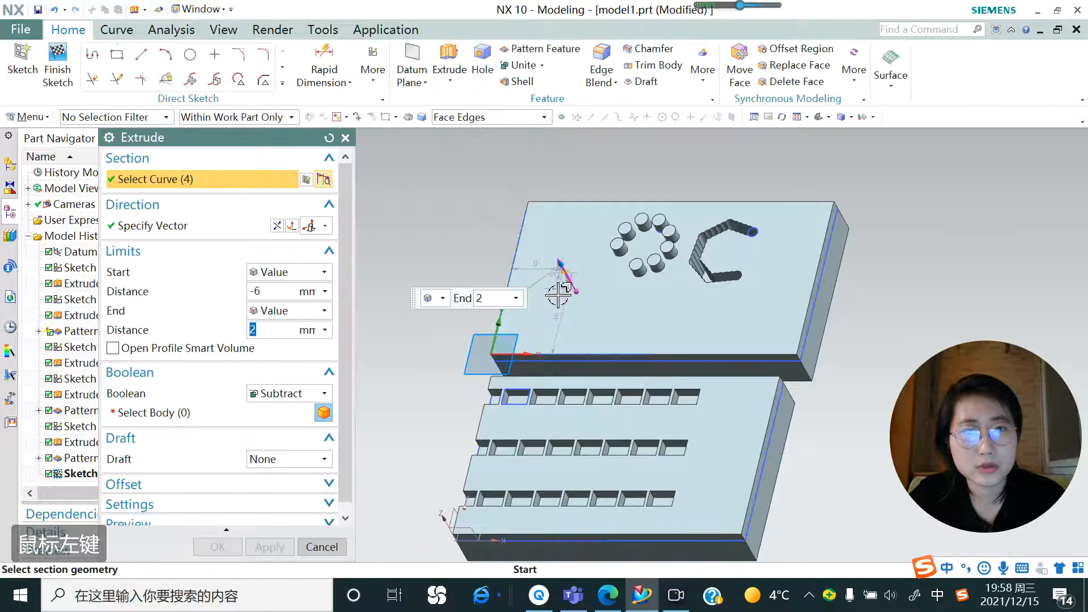
click(181, 412)
click(557, 316)
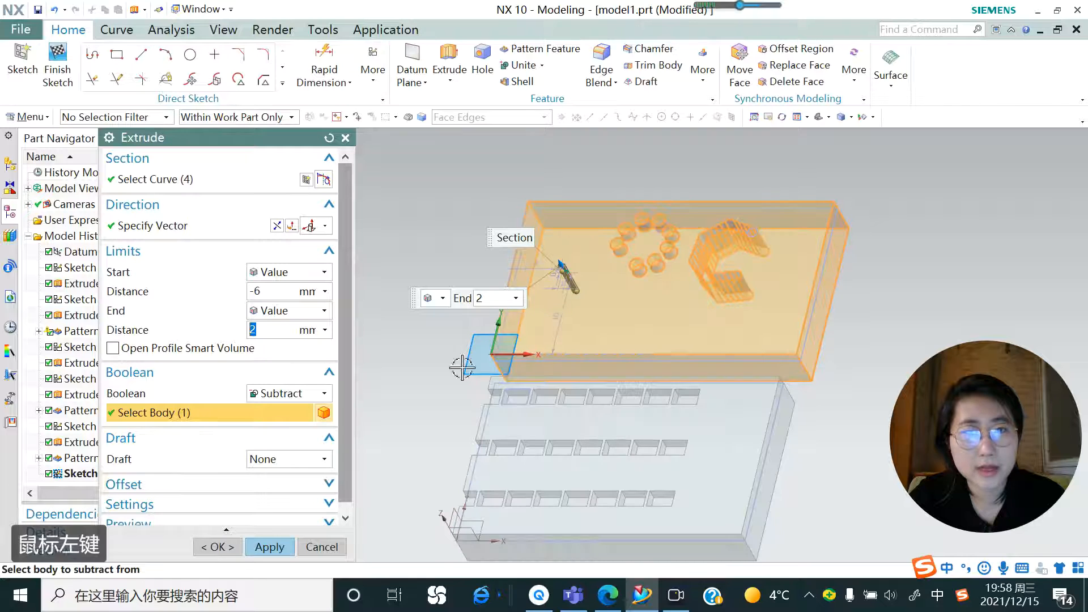
click(270, 547)
click(322, 547)
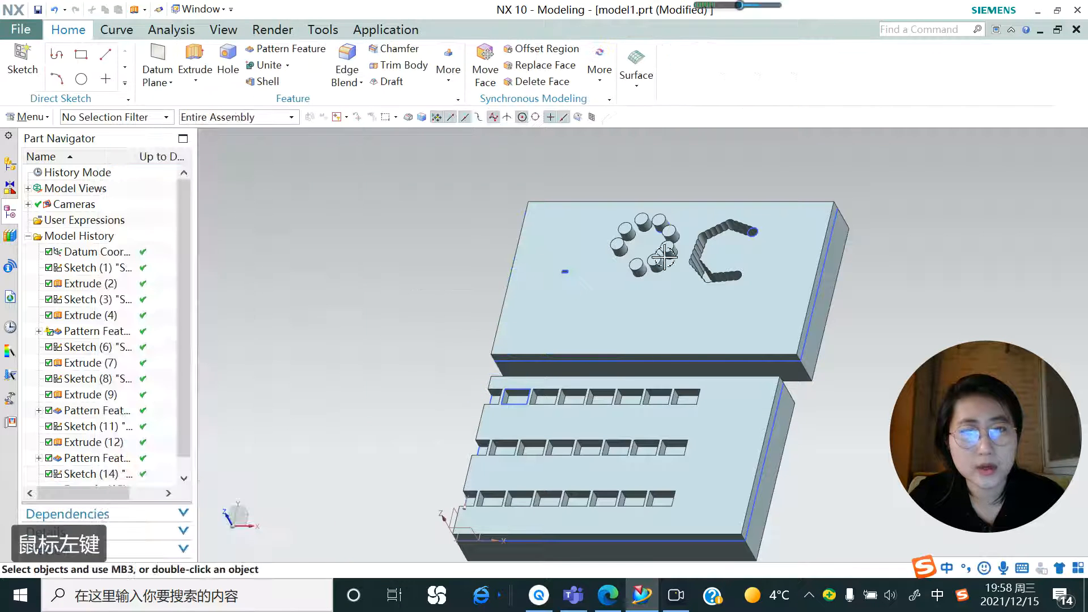
Step: Start a Pattern Feature on the small rectangular cut in the second block and choose the Spiral layout
scroll(544, 275, up, 5)
scroll(516, 272, down, 3)
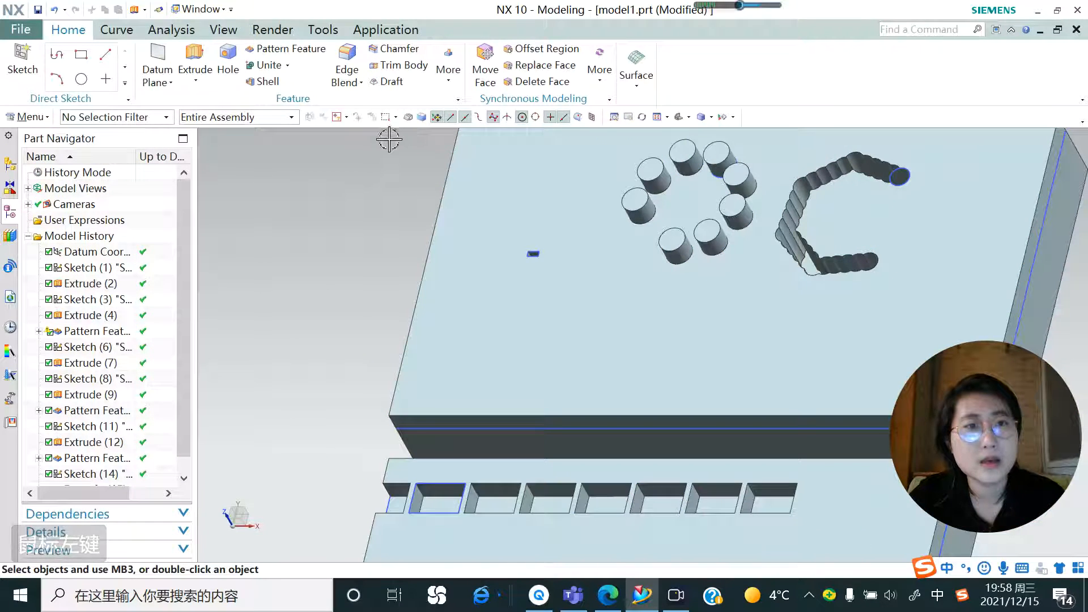
scroll(389, 138, down, 2)
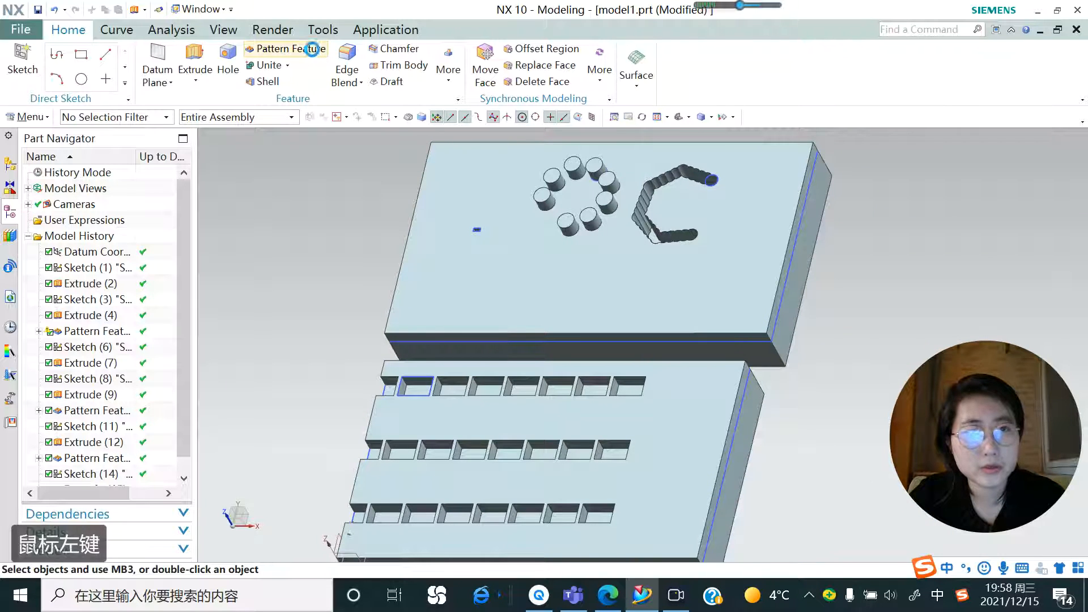
click(311, 49)
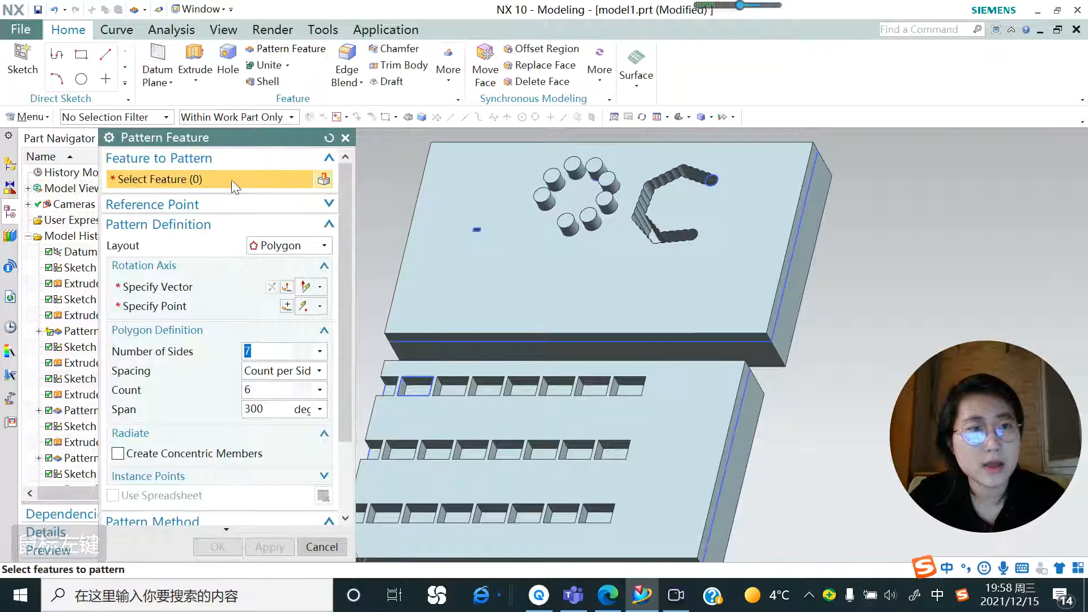
scroll(479, 227, up, 10)
click(491, 212)
scroll(585, 211, down, 6)
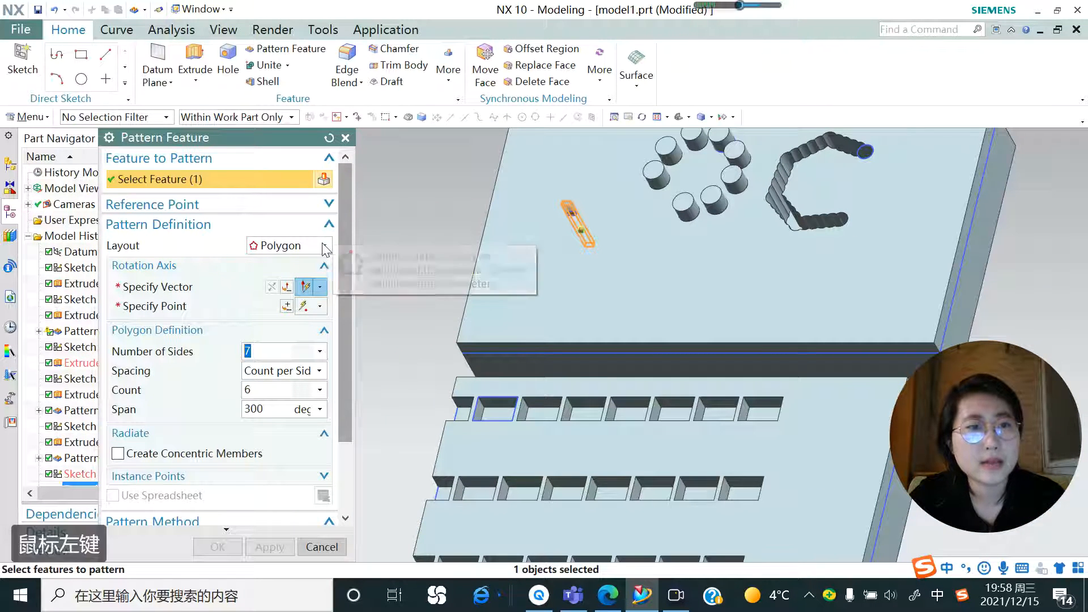
click(325, 249)
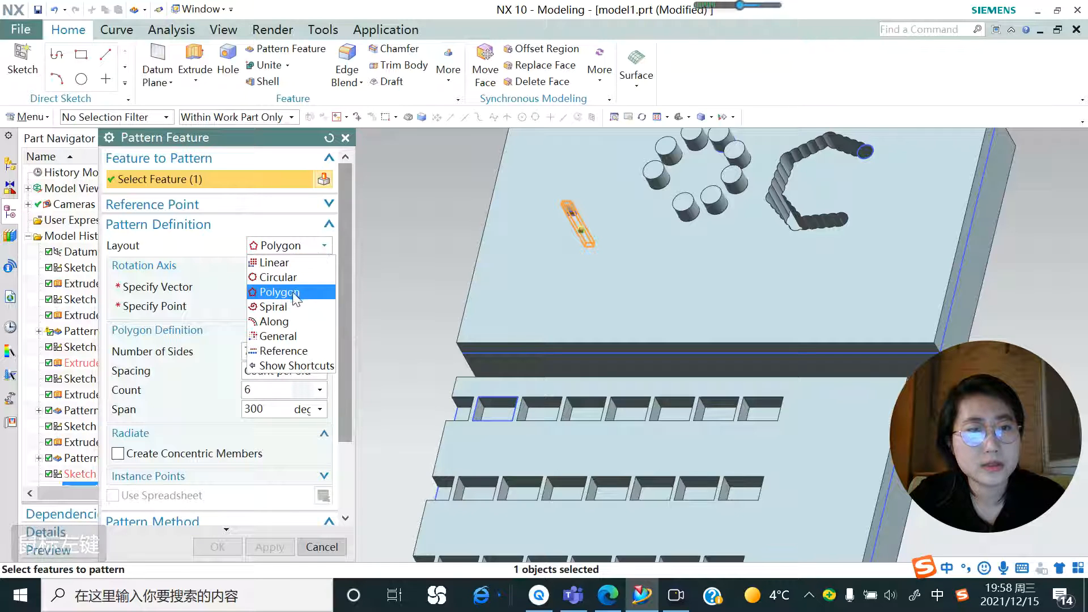
click(283, 306)
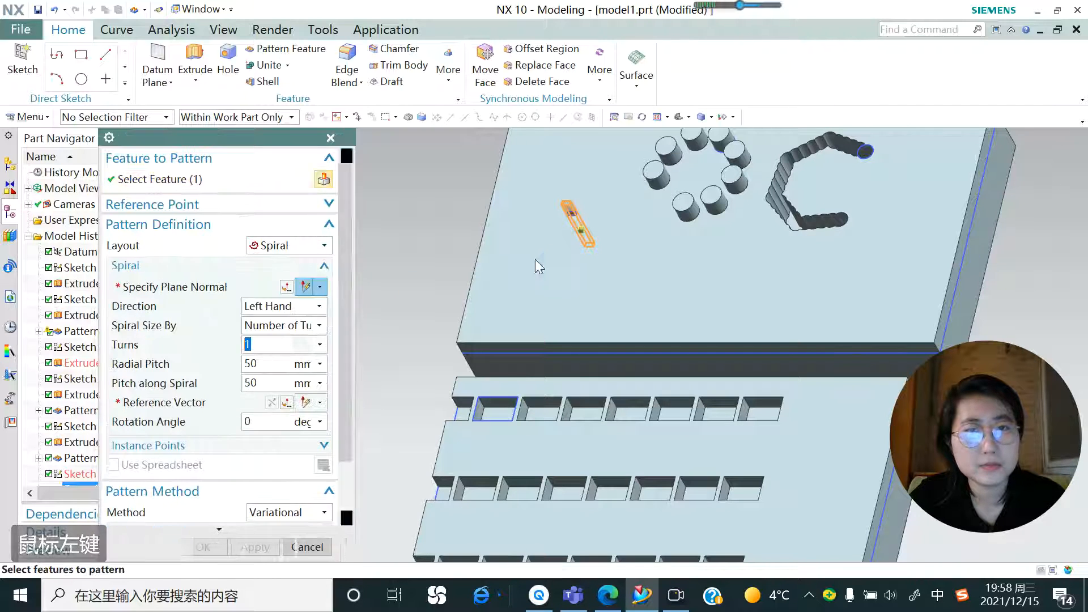
scroll(535, 260, down, 1)
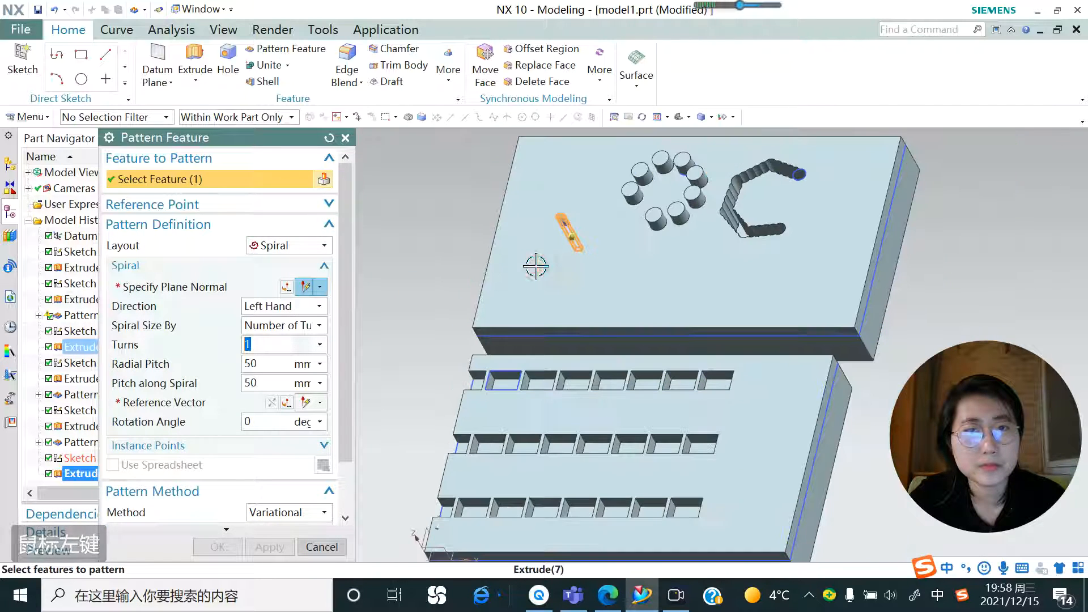
Step: Define the spiral's plane normal and reference vector with the Z-axis direction, and set its direction to Right Hand
click(208, 287)
click(631, 327)
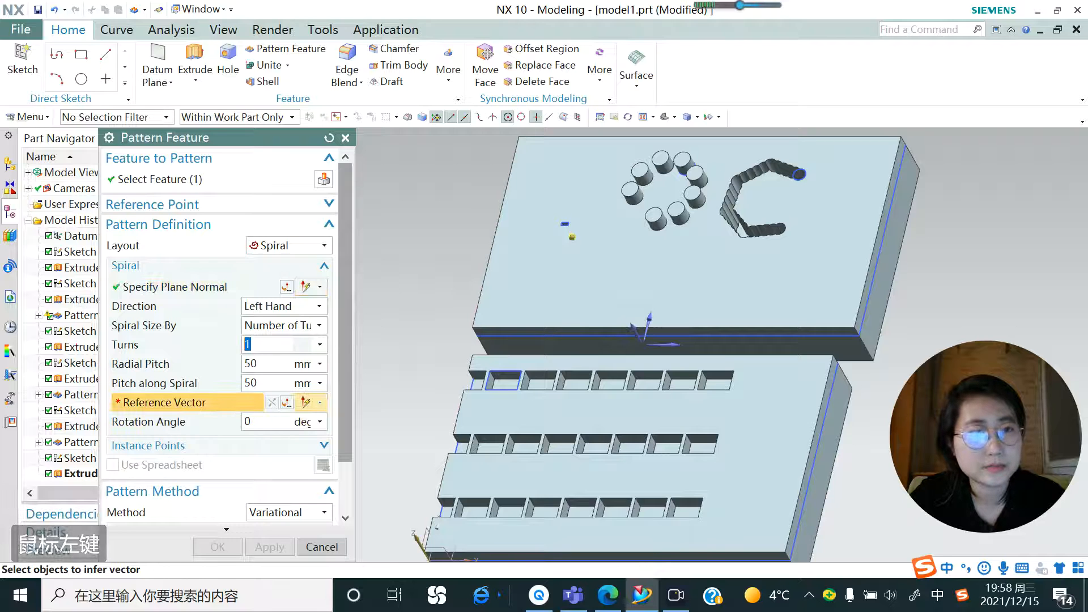
click(185, 403)
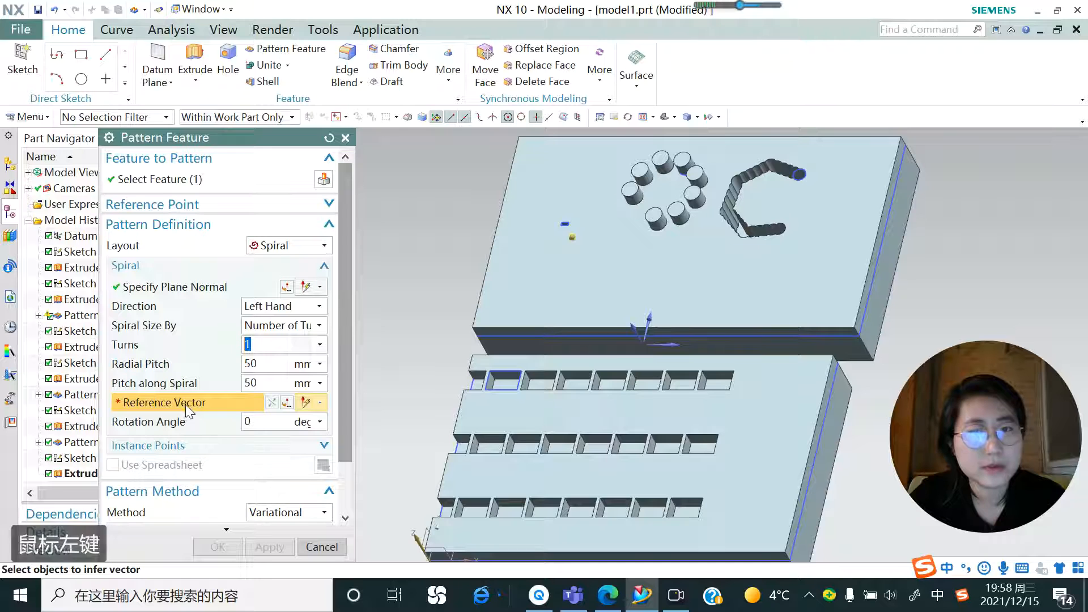
scroll(629, 332, up, 1)
click(629, 312)
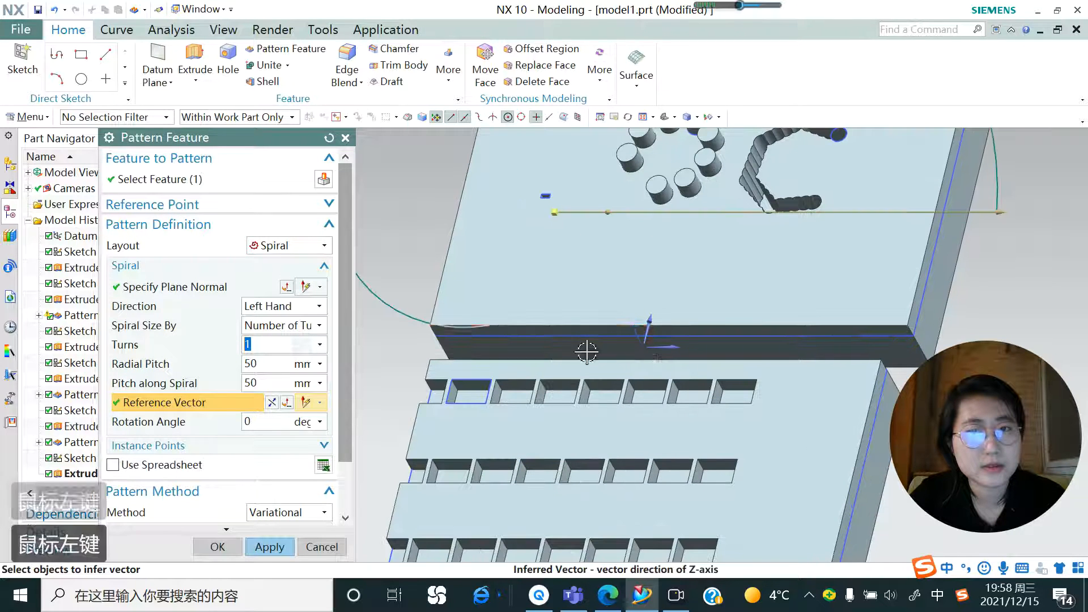
scroll(629, 310, down, 3)
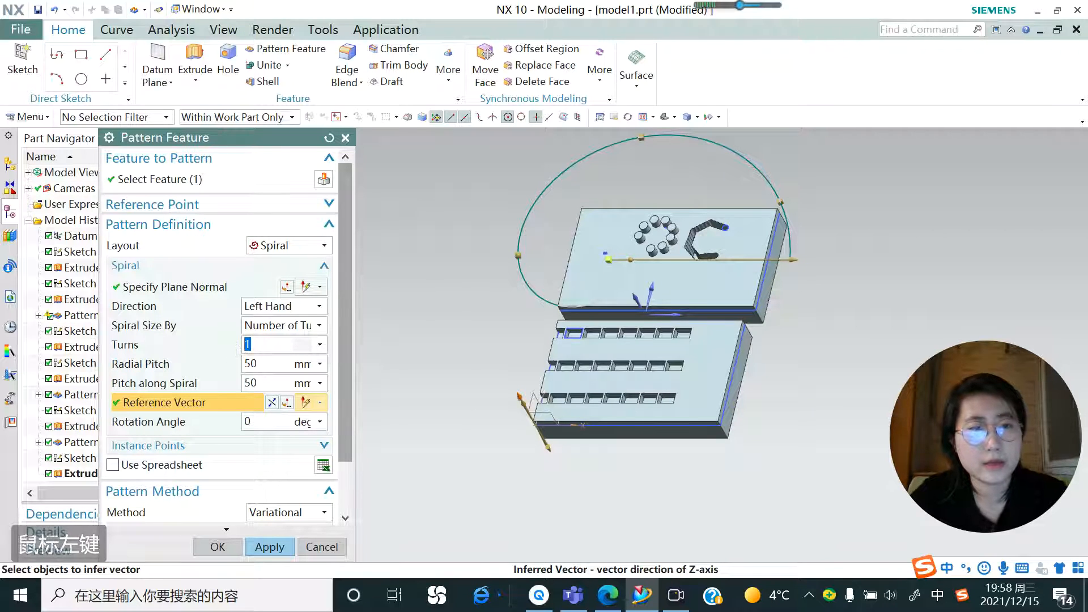
click(316, 308)
click(291, 338)
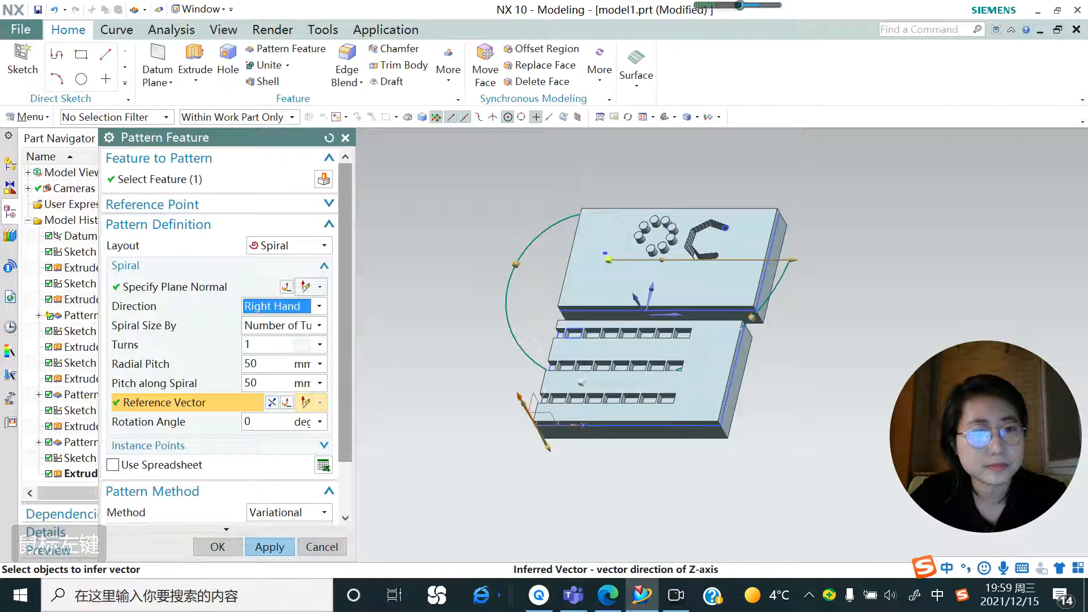
Step: Try sizing the spiral by Total Angle, and return it to Number of Turns
click(319, 326)
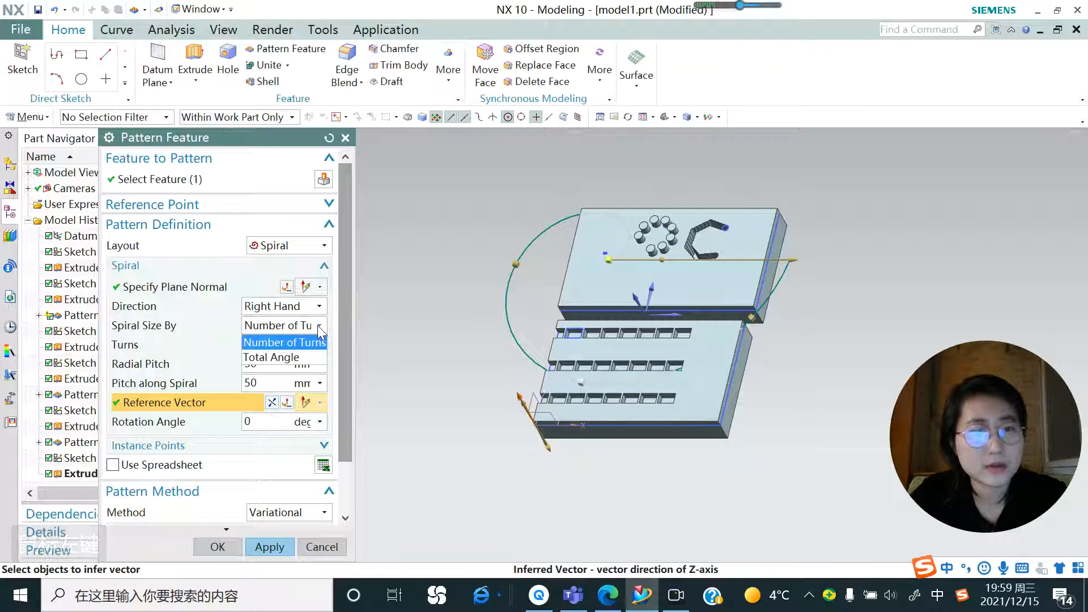
click(274, 357)
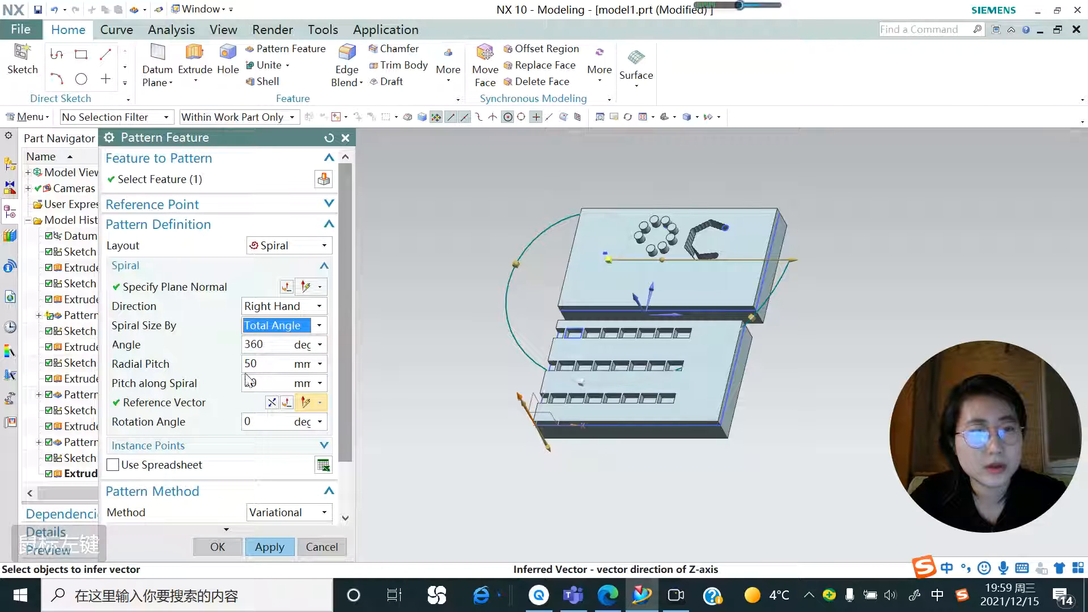
click(319, 326)
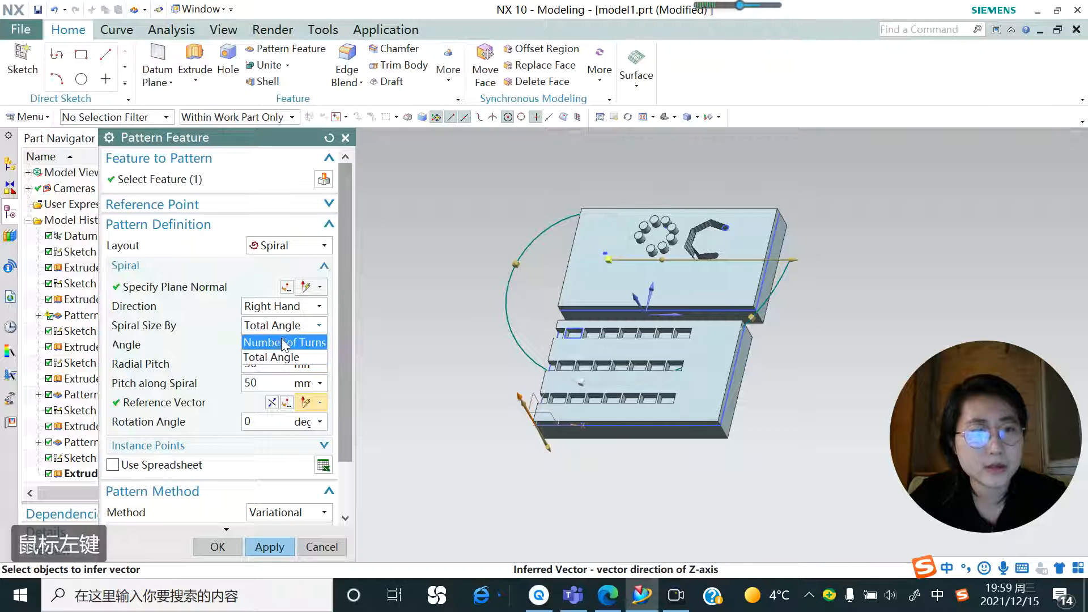
click(279, 340)
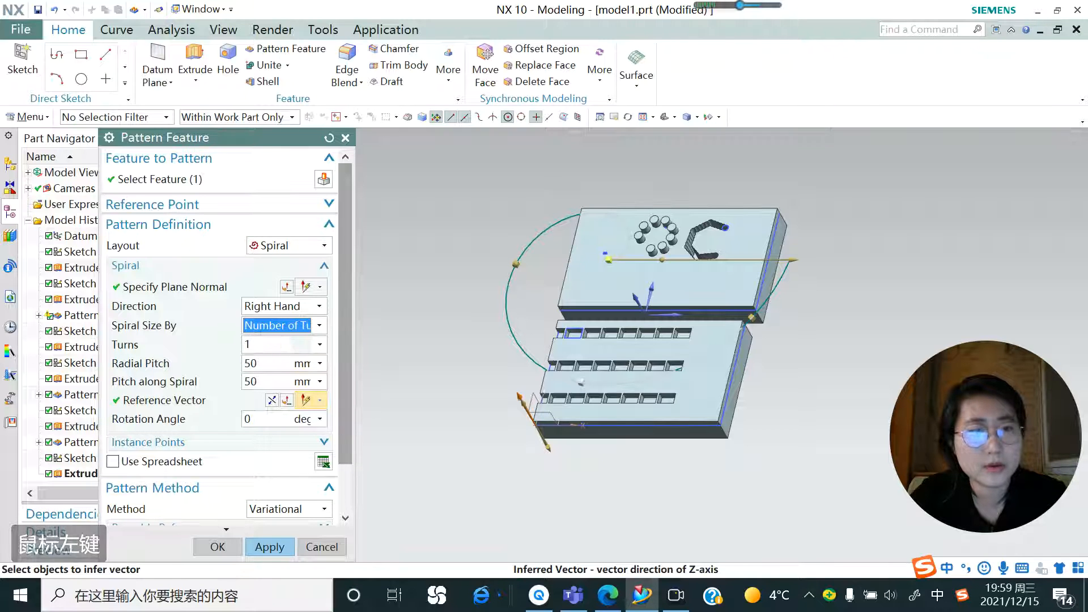
Step: Set the spiral pattern to 2 turns with a radial pitch of 10 mm
click(249, 344)
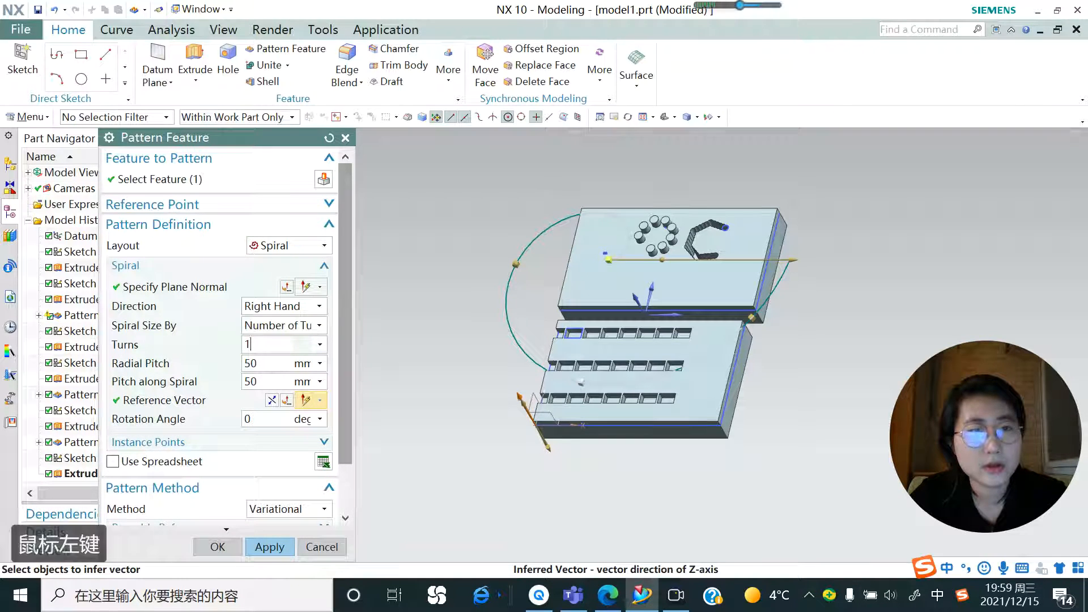
text(2)
key(Return)
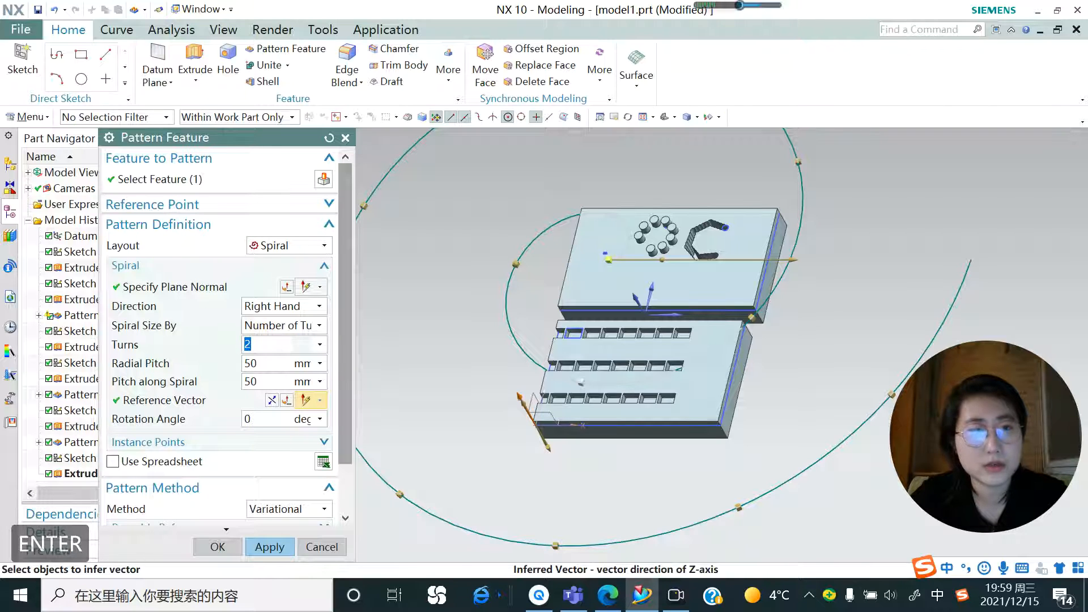
click(249, 363)
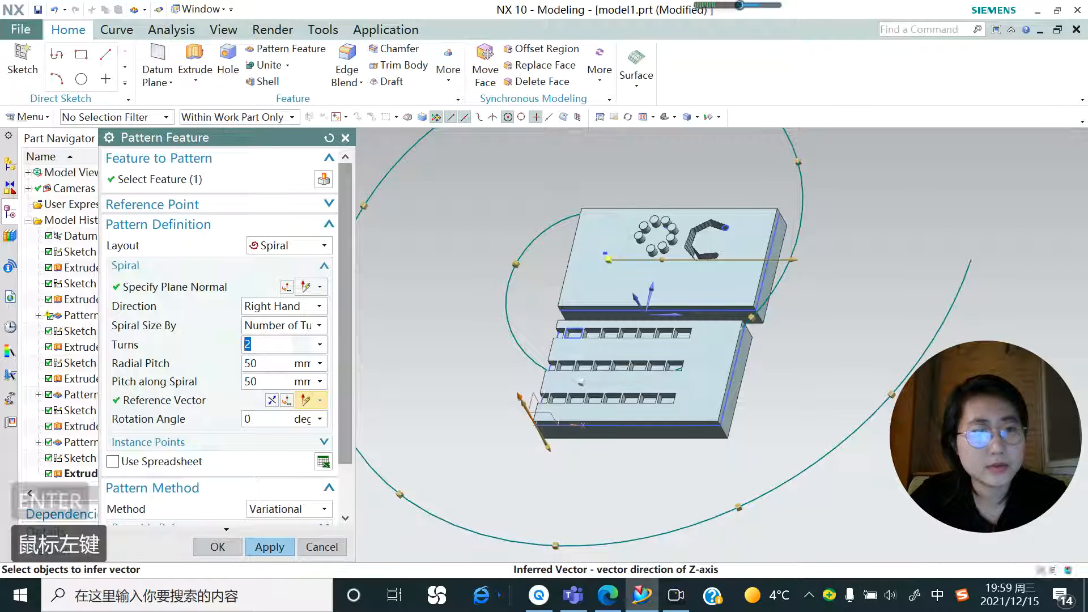
text(10)
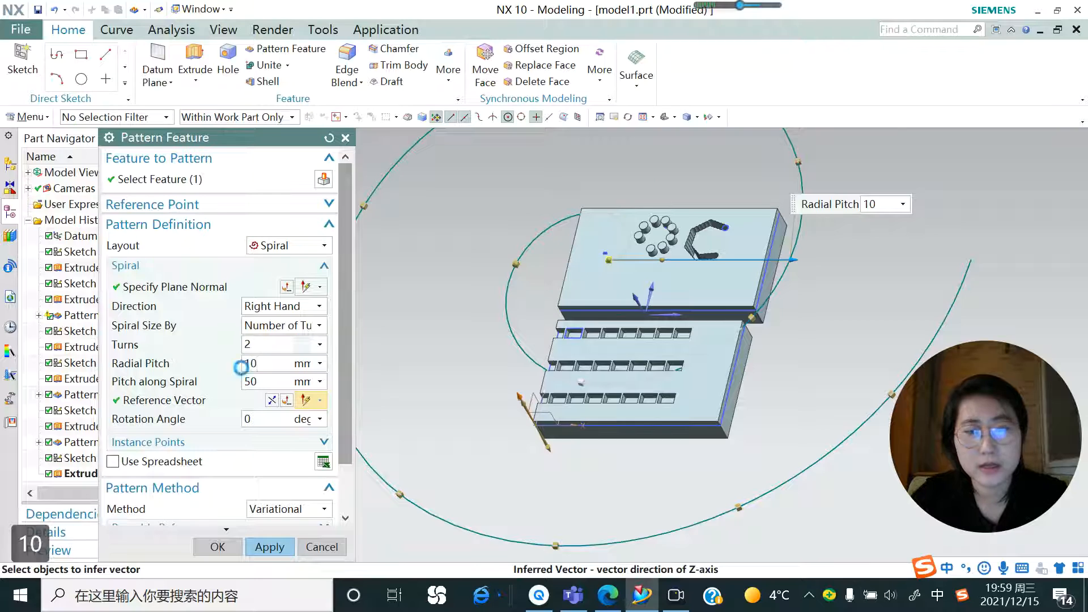
key(Return)
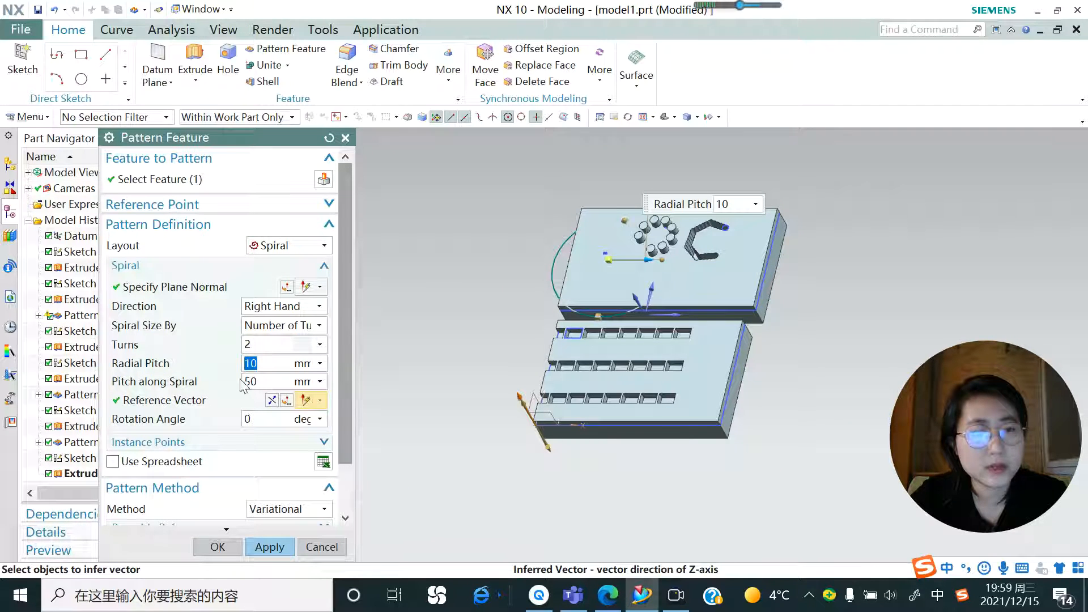
Step: Try a pitch along the spiral of 25 mm
click(255, 382)
text(25)
key(Return)
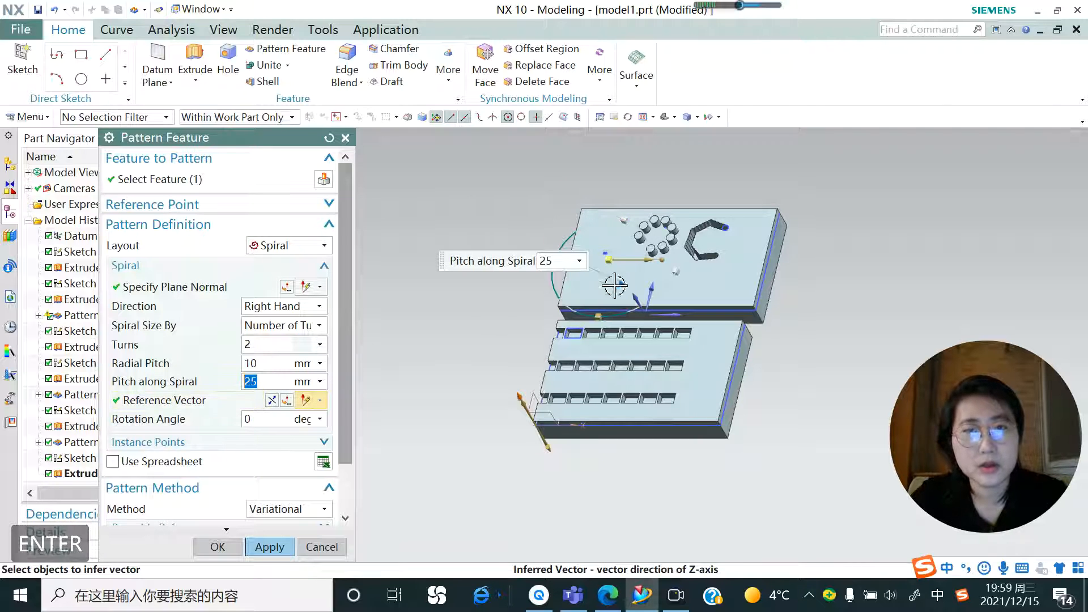
Step: Set the pitch along the spiral to 10 mm
scroll(617, 282, up, 1)
click(255, 381)
double_click(253, 381)
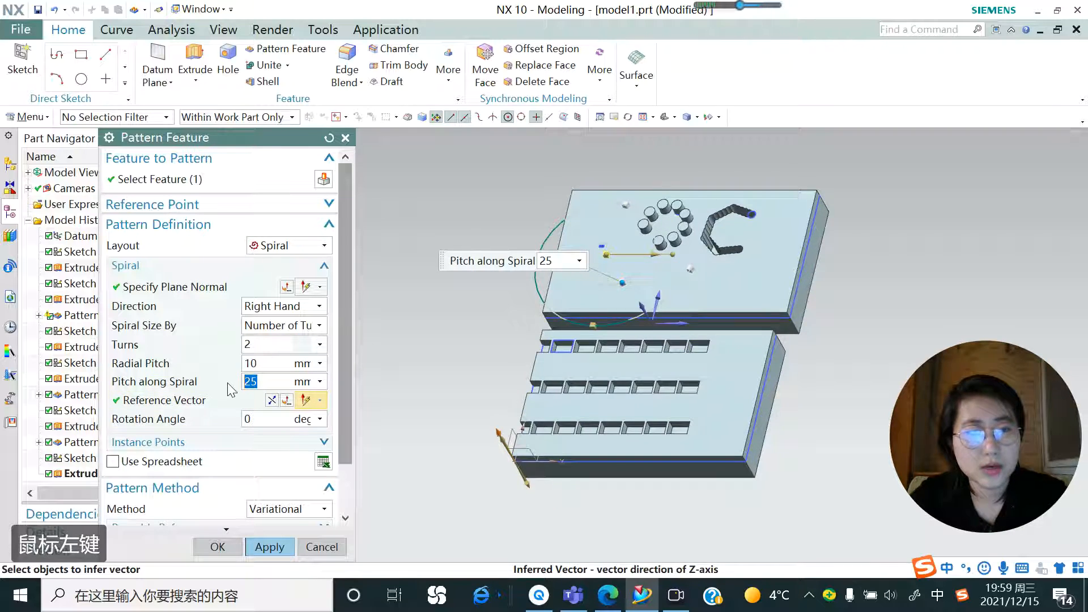
text(10)
key(Return)
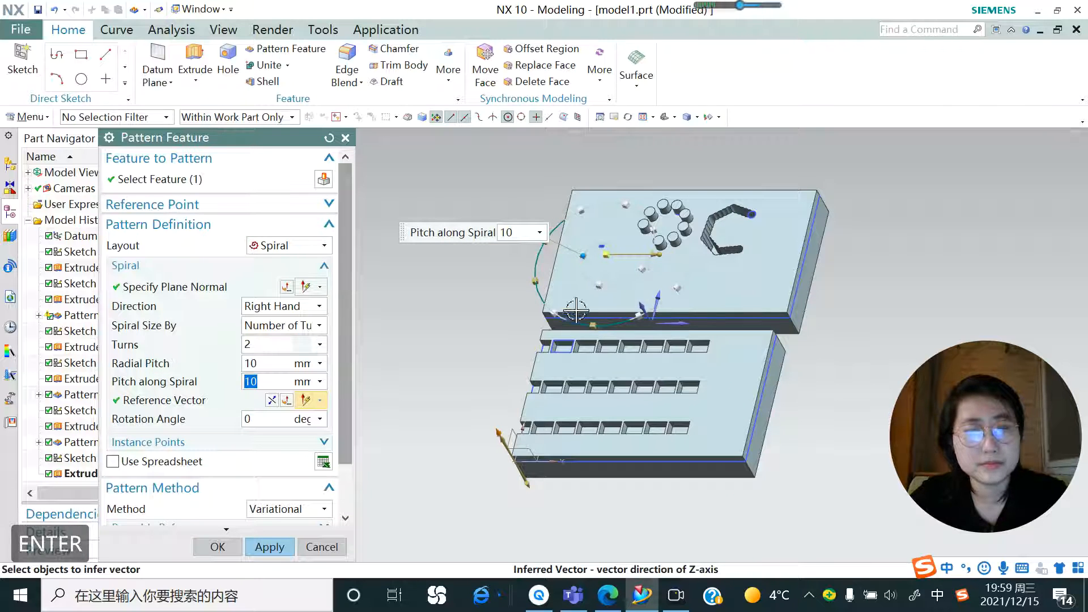
Step: Set the spiral pattern's rotation angle to 30 degrees
scroll(575, 310, up, 2)
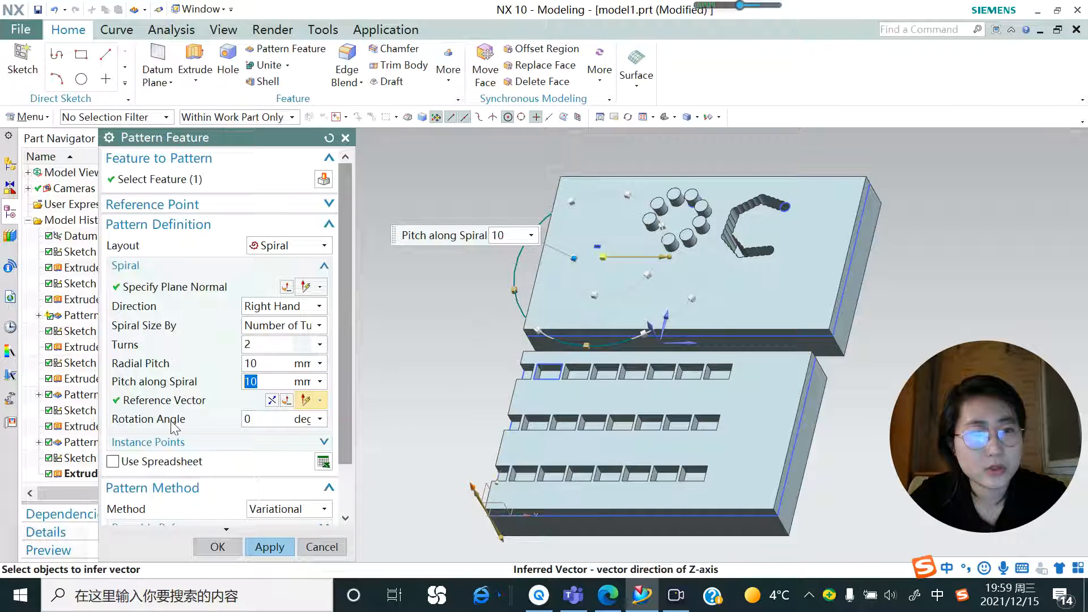
click(267, 419)
text(30)
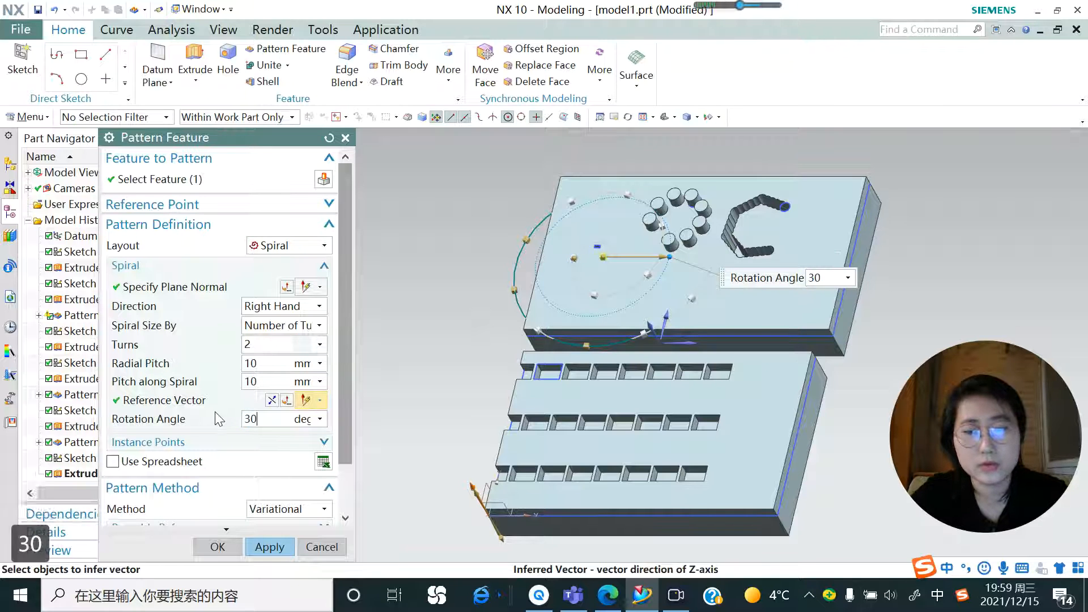
key(Return)
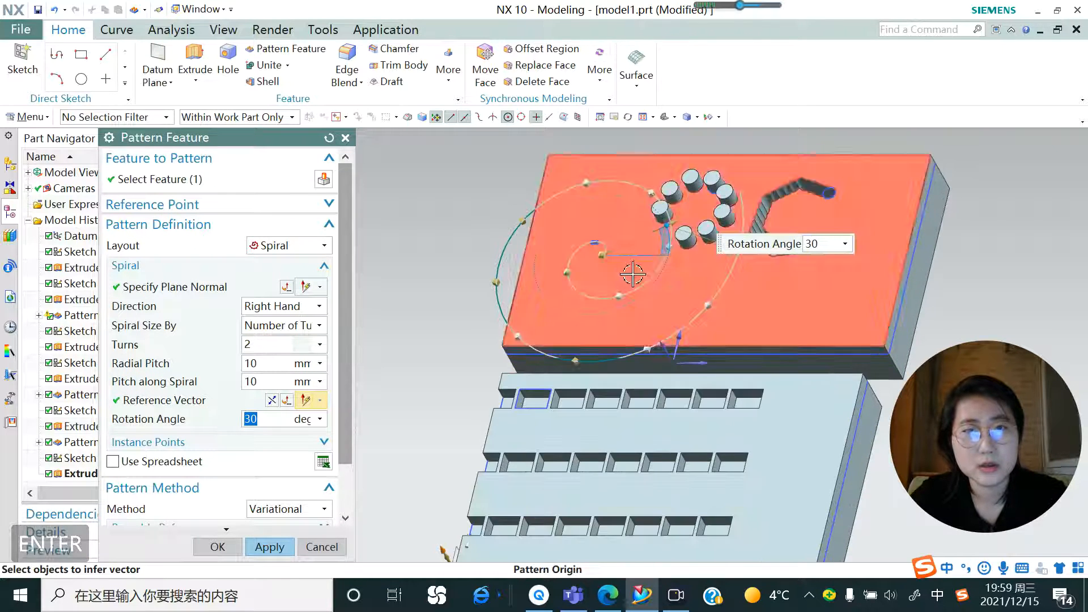
mouse_move(345, 381)
mouse_down()
mouse_move(344, 447)
mouse_move(348, 382)
mouse_up()
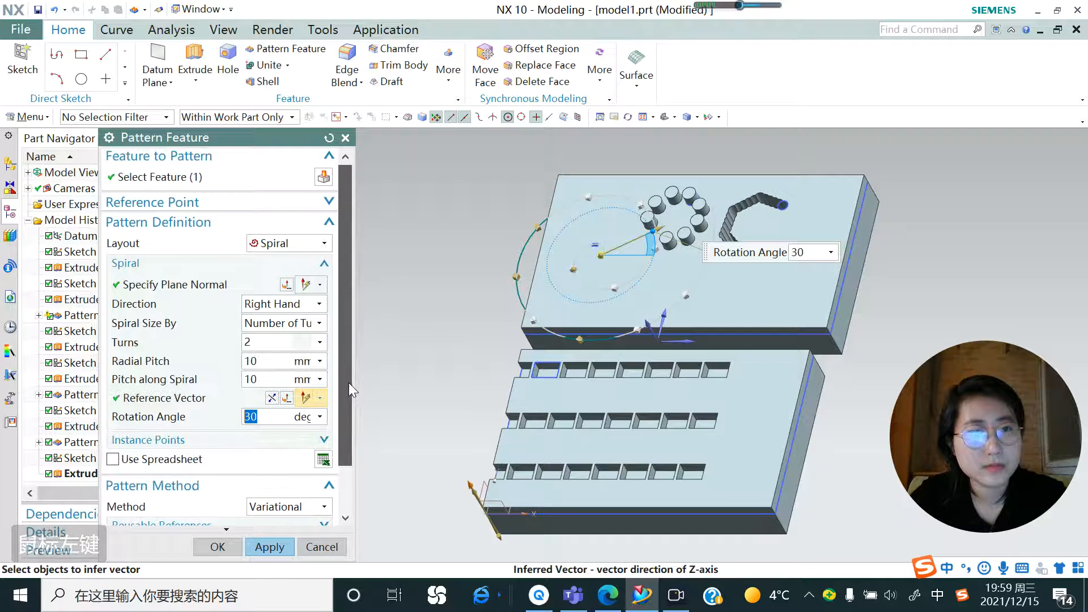
Step: Create the spiral pattern of the small rectangular cut and close the update report
click(269, 546)
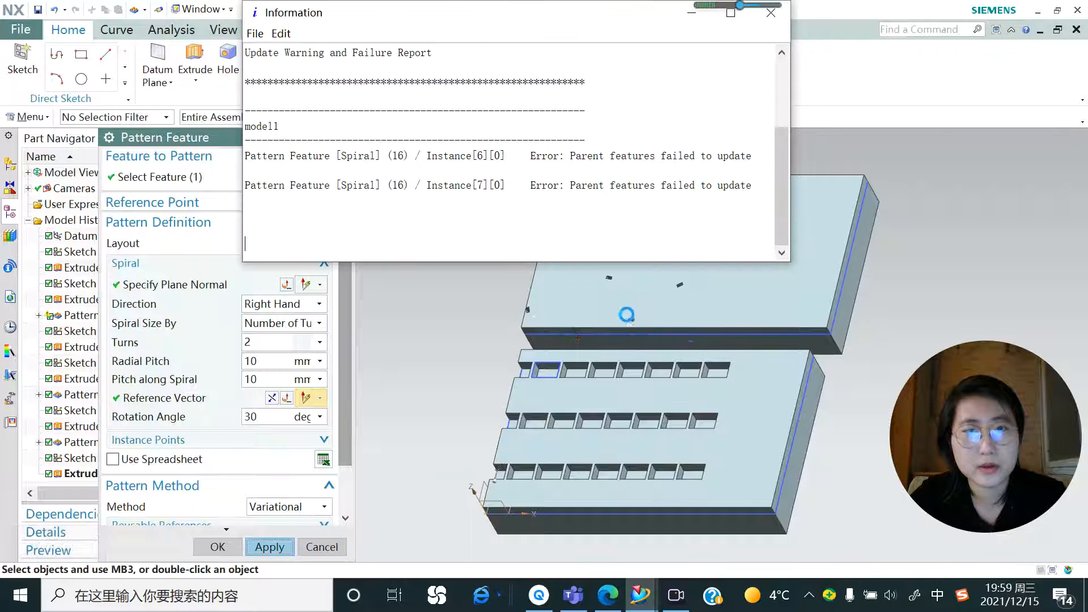
click(771, 13)
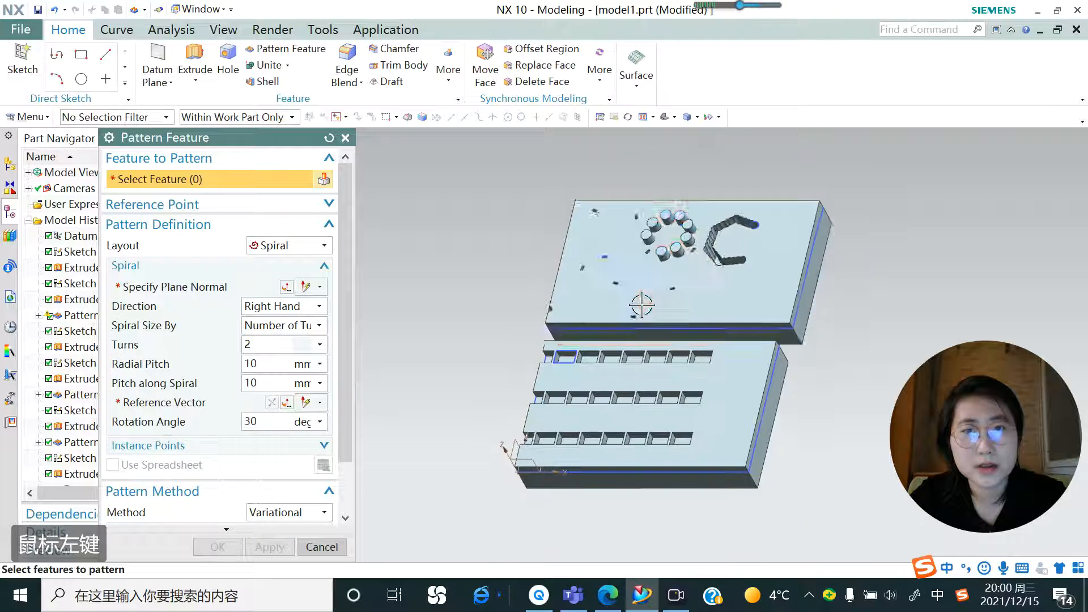
scroll(616, 383, down, 3)
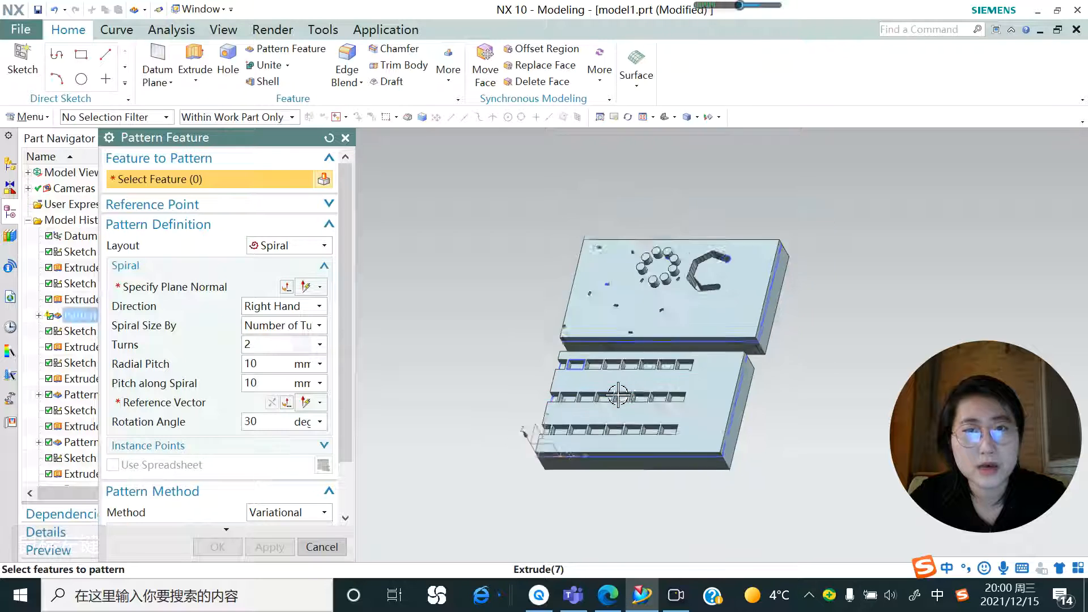
scroll(668, 232, up, 1)
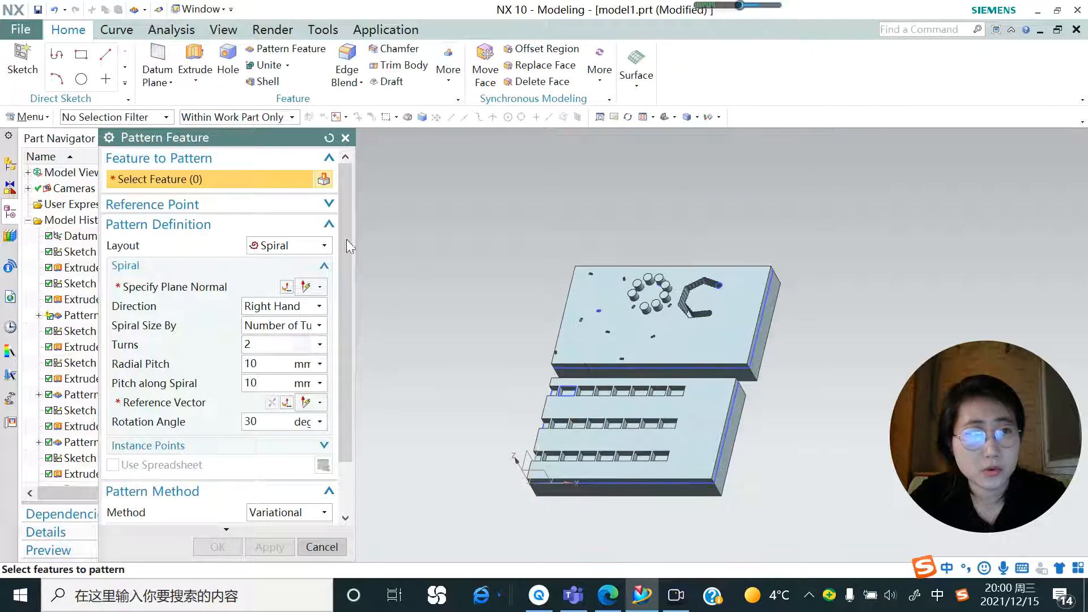
Step: Create a sketch on the inferred XY plane and draw a rectangle behind the two existing blocks
click(23, 64)
scroll(518, 374, down, 2)
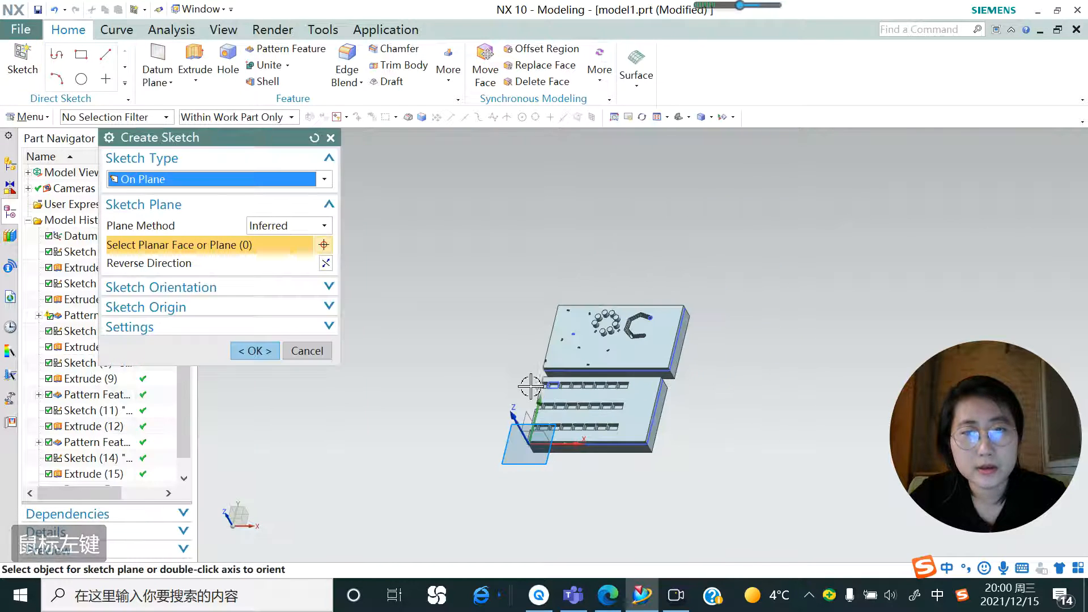
click(255, 351)
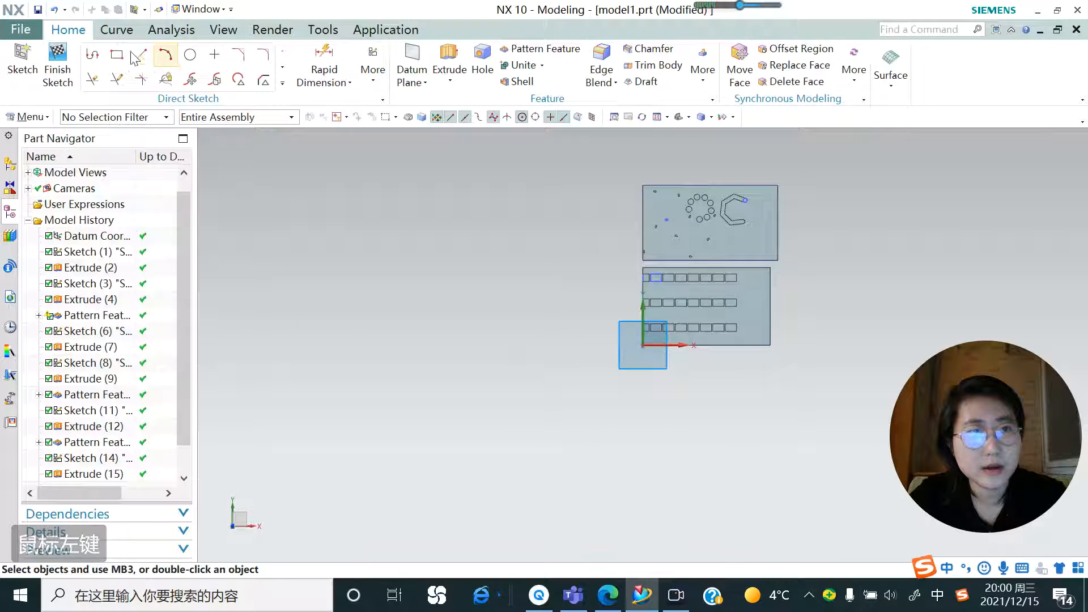
click(117, 54)
key(Return)
click(574, 213)
Step: Extrude the rectangle from -6 mm to 2 mm as a separate third block with Boolean set to None
click(450, 84)
click(466, 100)
middle_drag(544, 272, 523, 245)
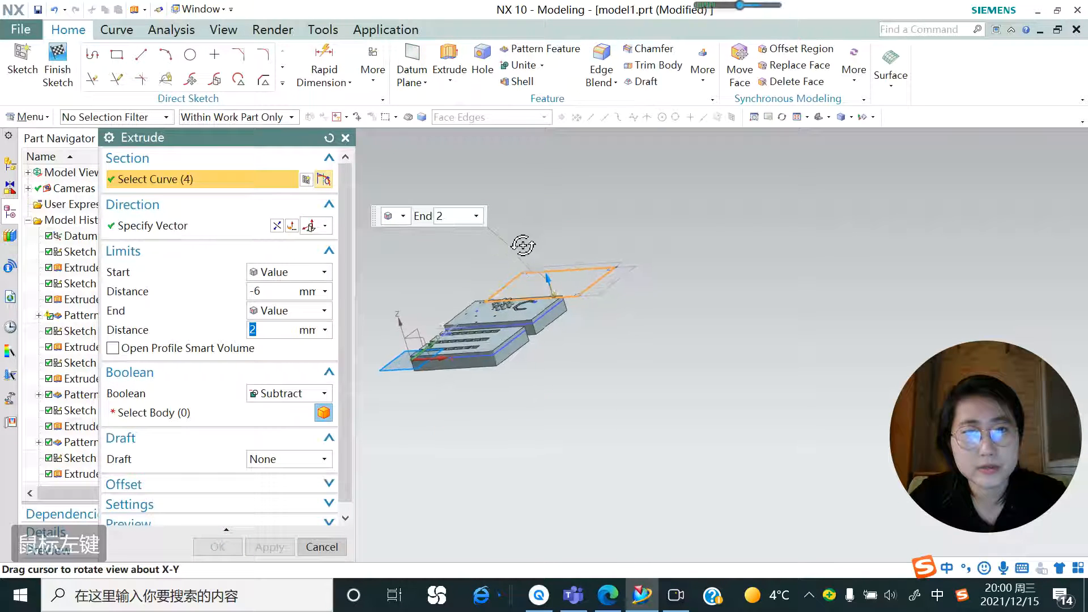
click(283, 393)
click(273, 408)
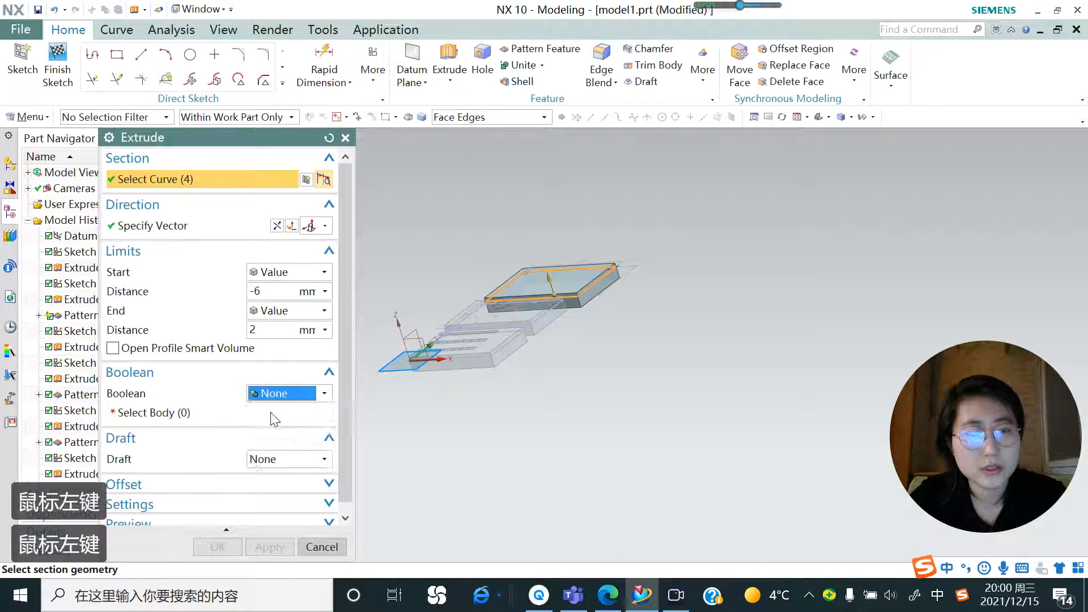
click(254, 536)
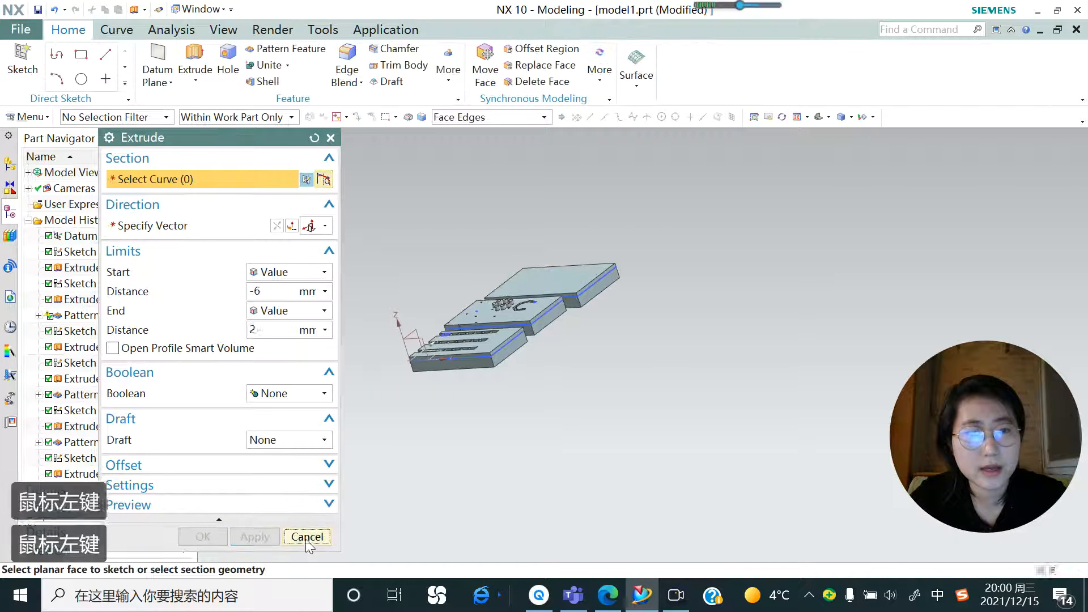
click(306, 537)
Step: Create a sketch on the third block's top face and draw a small circle near its back edge
click(37, 65)
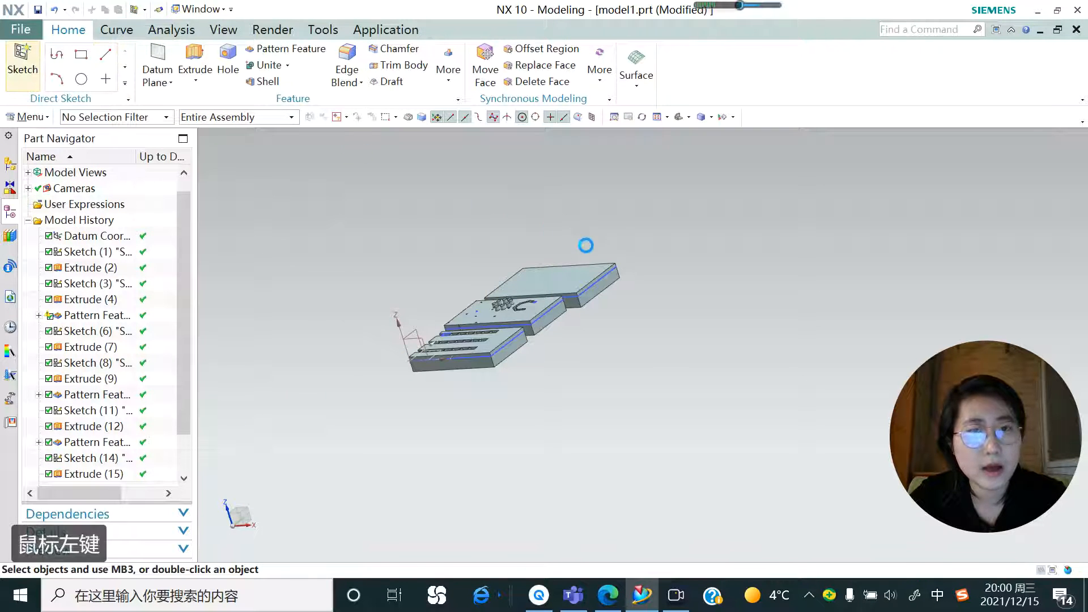
click(541, 284)
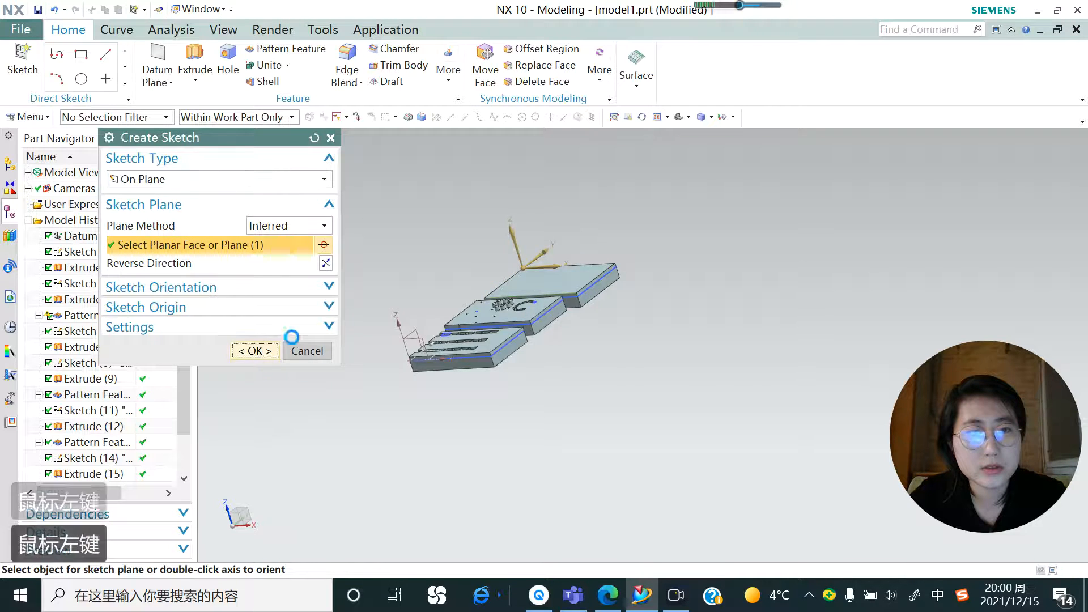
click(255, 351)
click(190, 54)
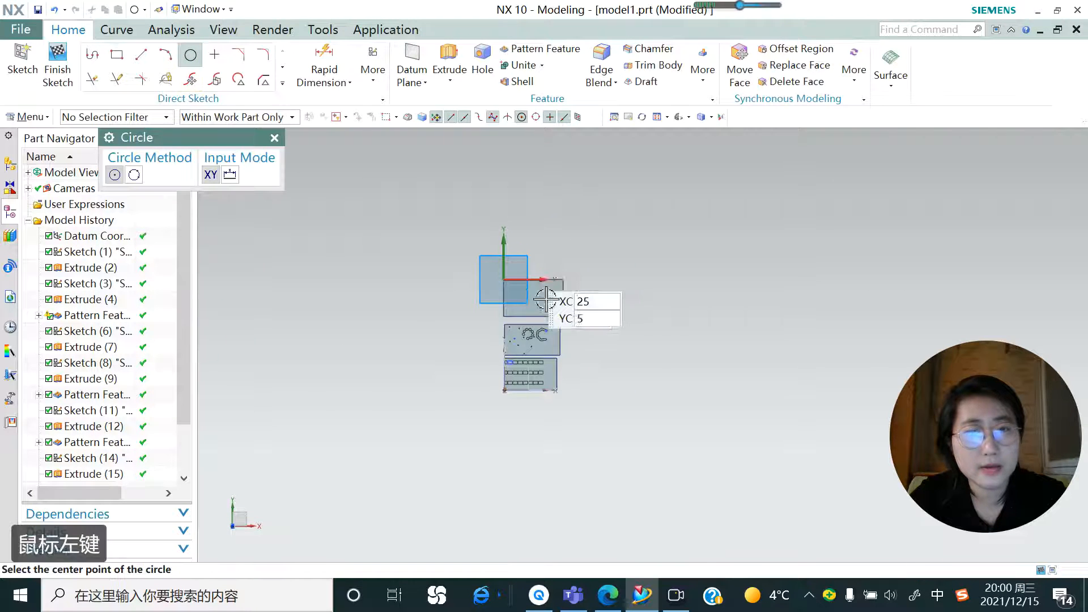
scroll(544, 312, up, 5)
click(488, 210)
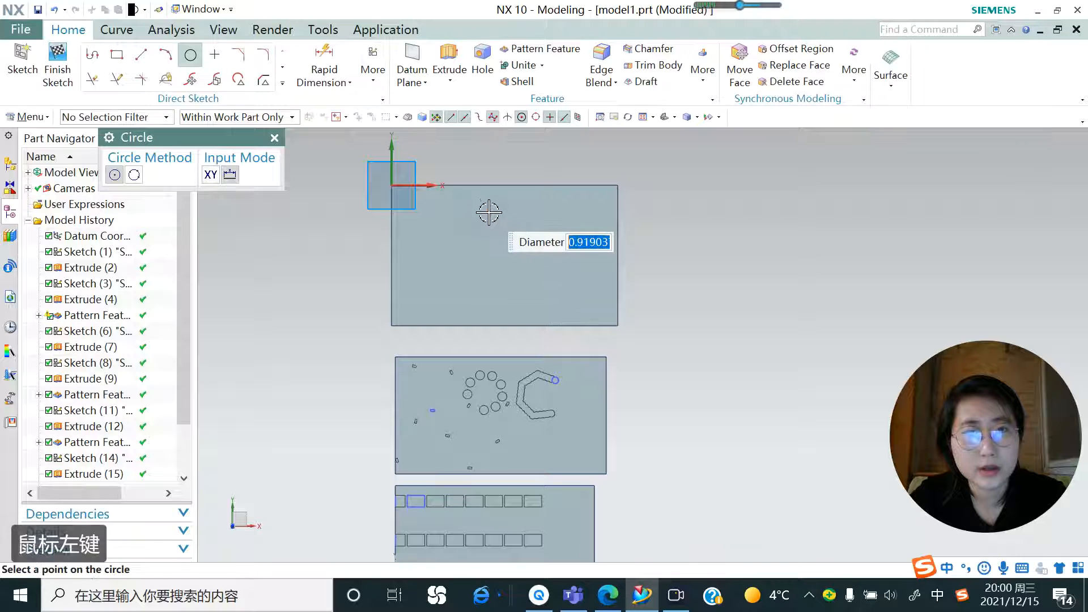
click(492, 212)
Step: Extrude the small circle from -6 mm to 2 mm and subtract it from the third block
click(450, 80)
click(462, 100)
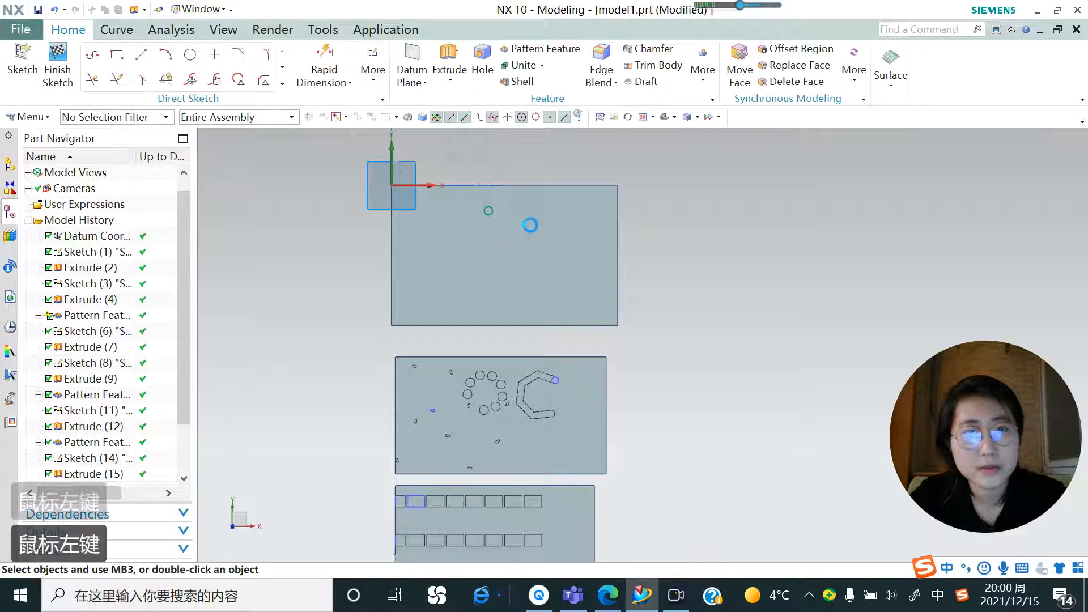
middle_drag(520, 224, 488, 213)
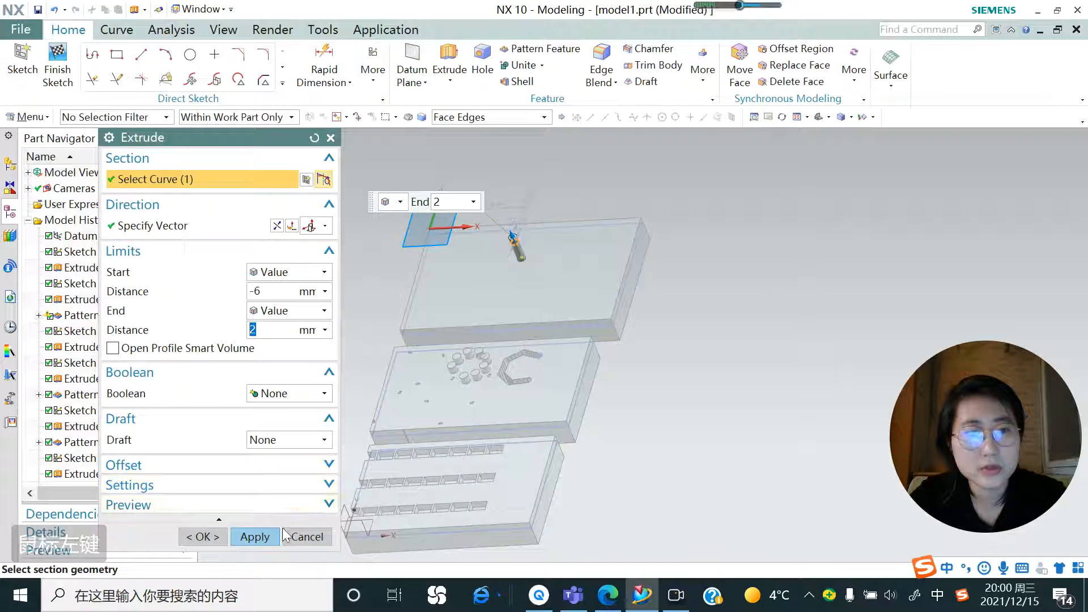
click(285, 392)
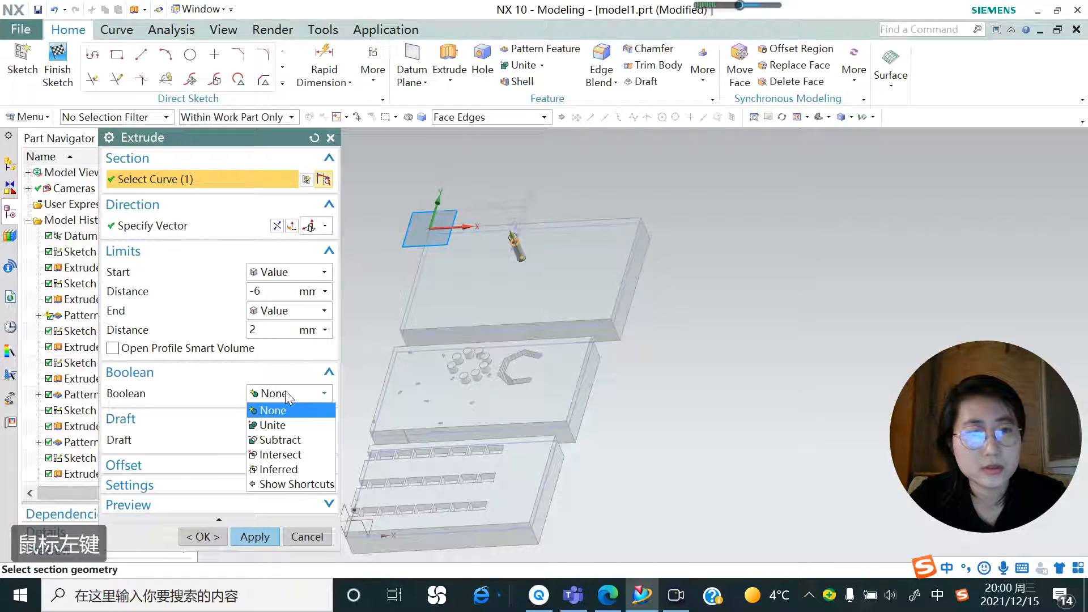
click(279, 440)
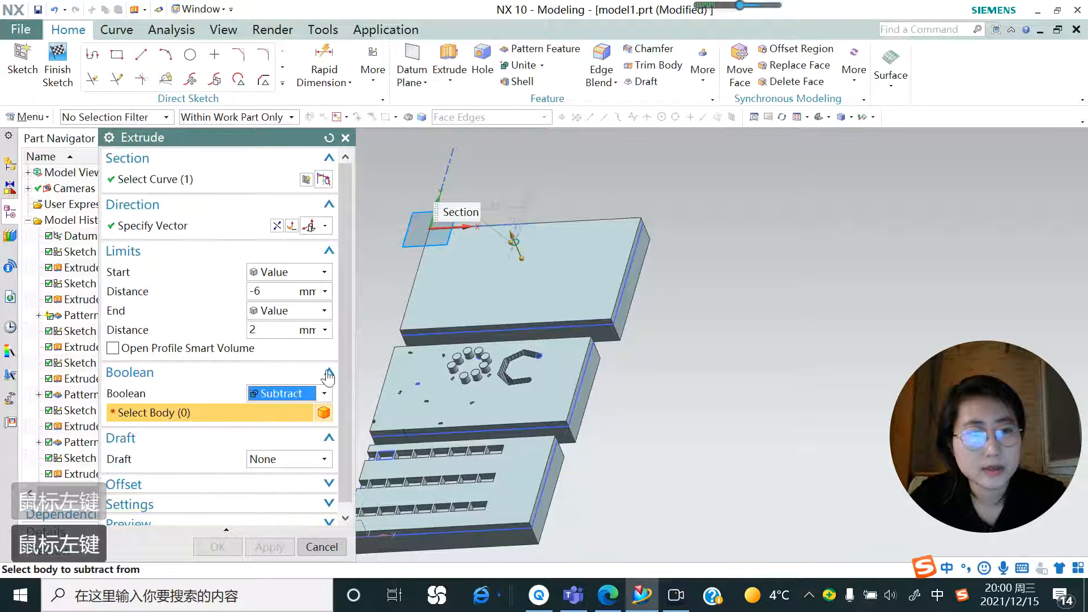
click(480, 292)
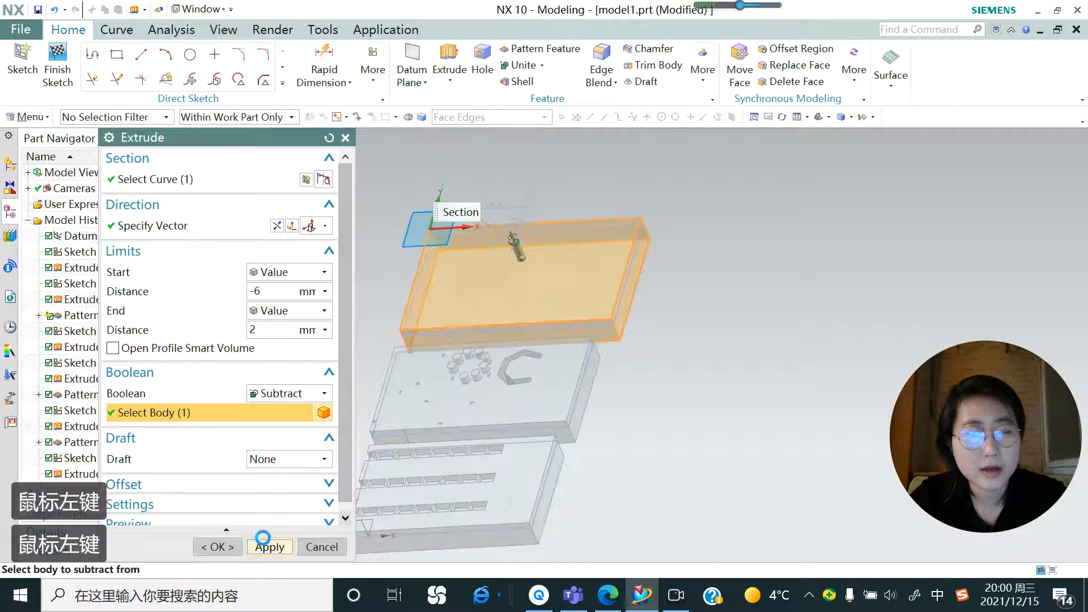
click(256, 548)
click(321, 546)
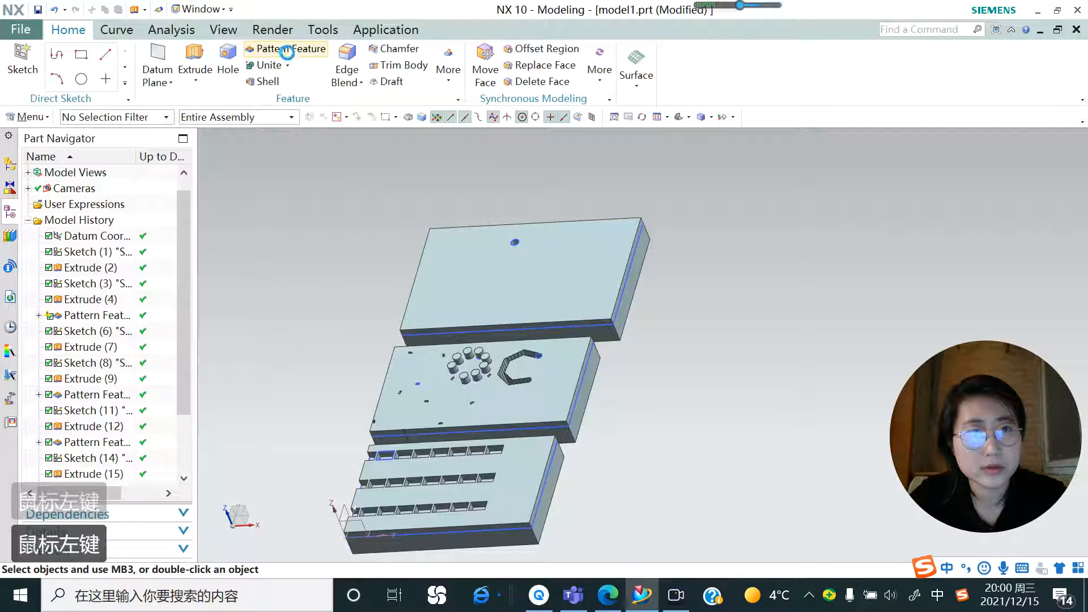
Step: Start a spiral Pattern Feature and select the third block's small round hole as the feature to pattern
click(287, 50)
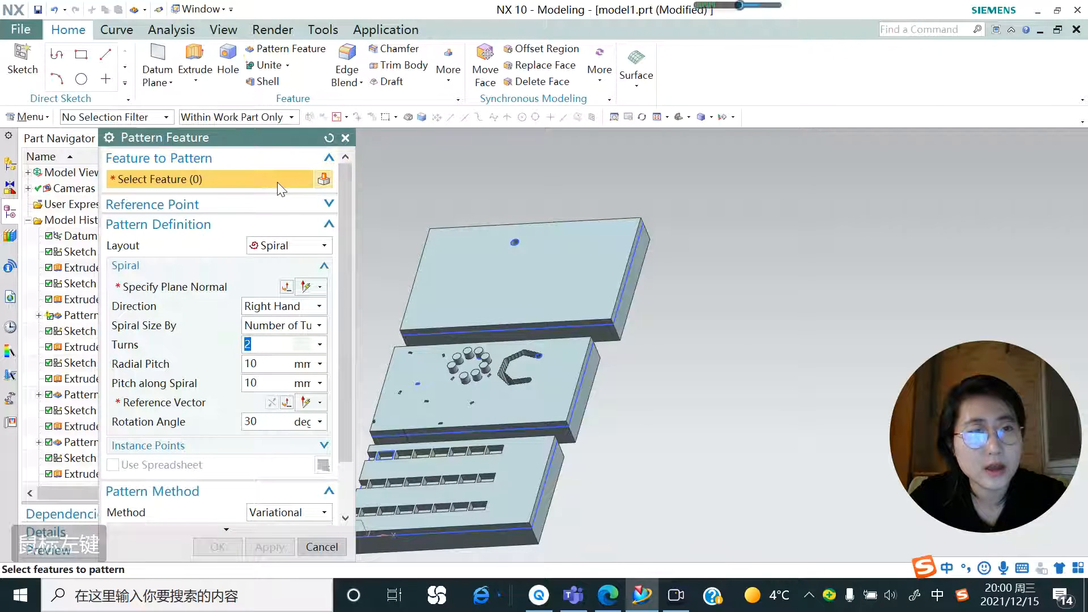
scroll(513, 243, up, 5)
click(517, 208)
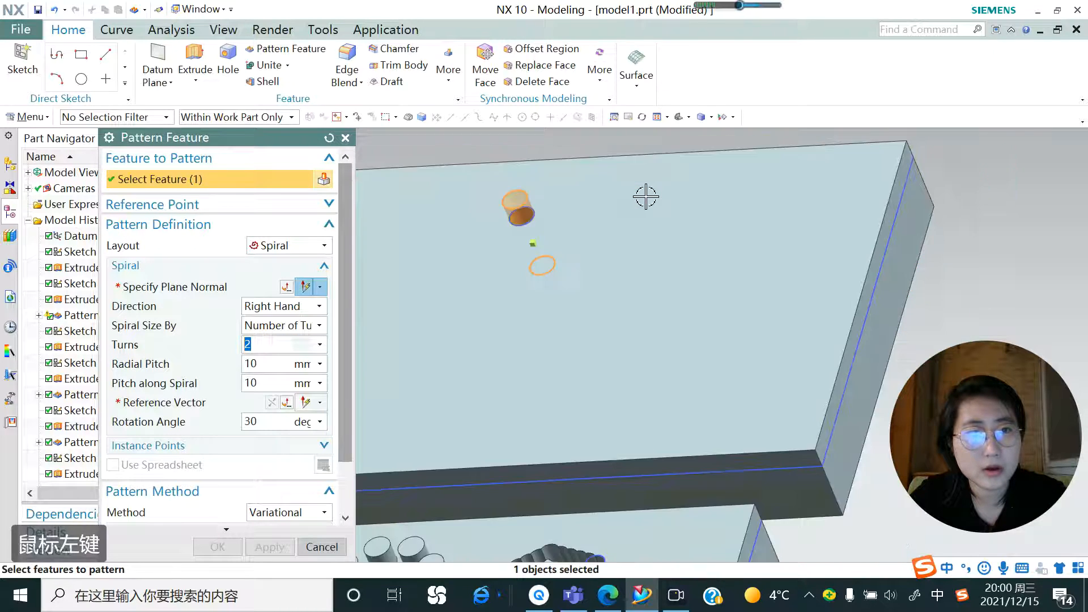
scroll(645, 197, down, 6)
Step: Set the spiral's plane normal along the Z-axis and its reference vector along the X direction
click(224, 286)
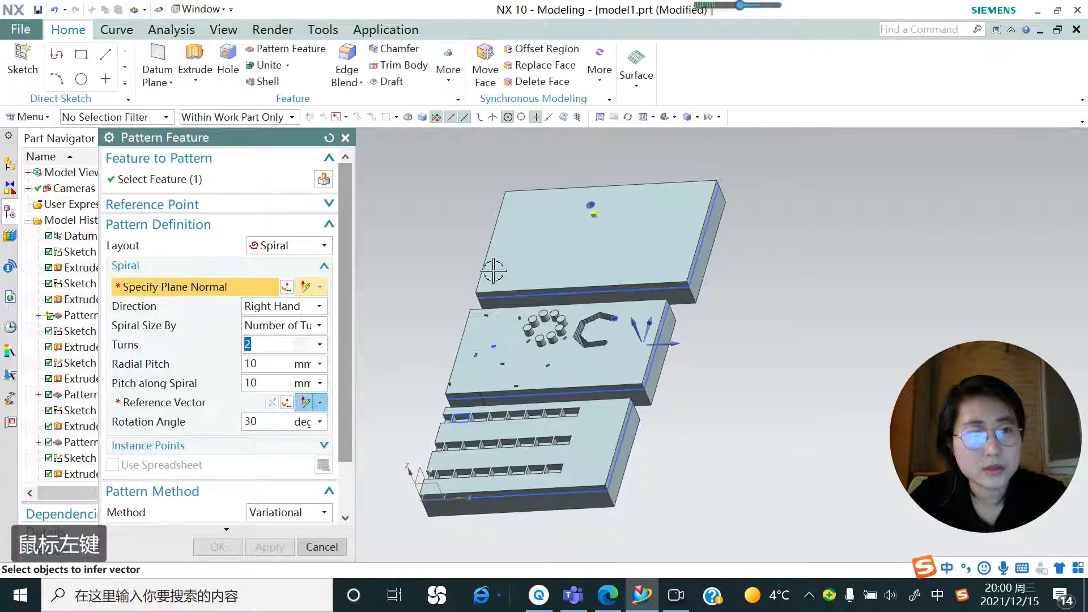
click(632, 322)
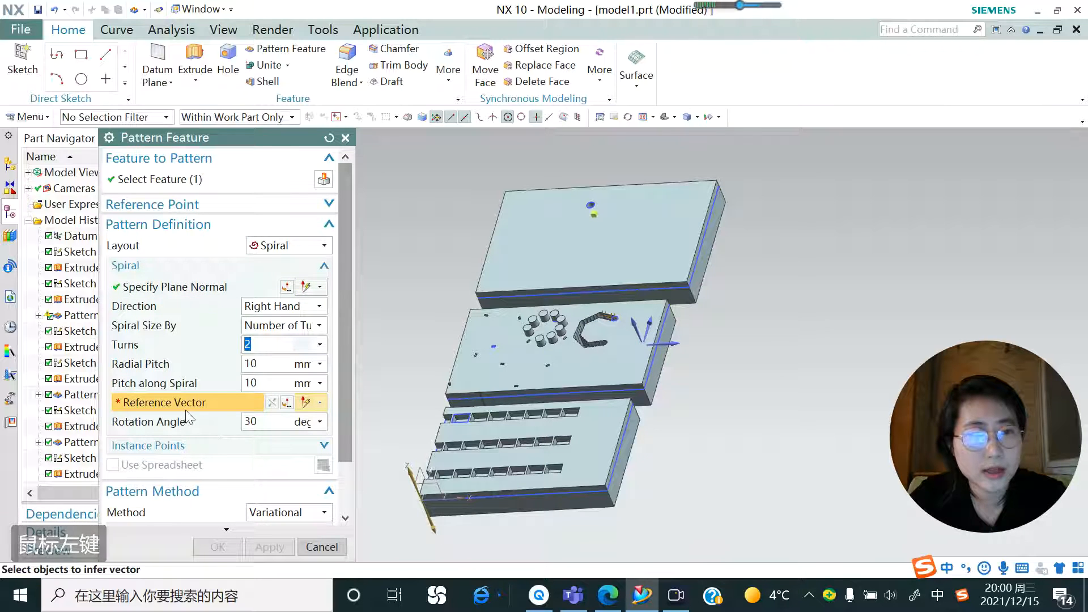
click(413, 475)
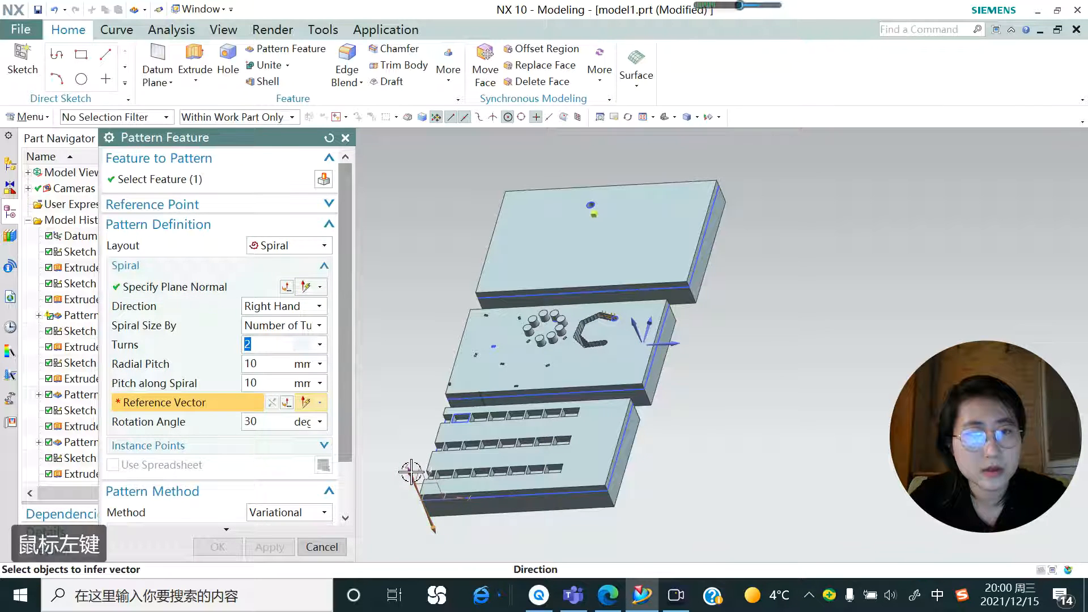
click(636, 324)
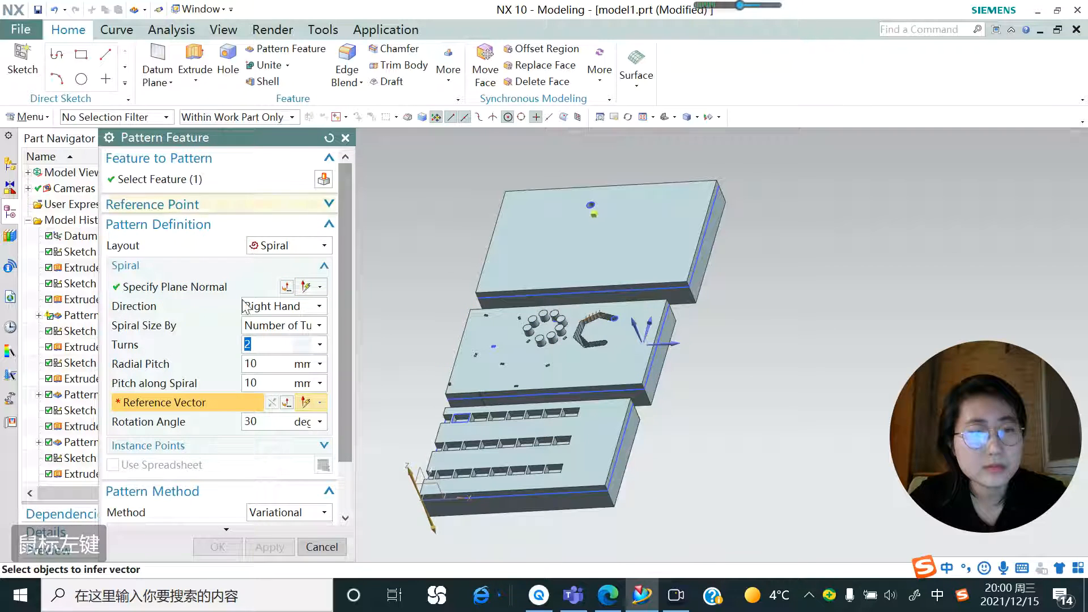
click(638, 328)
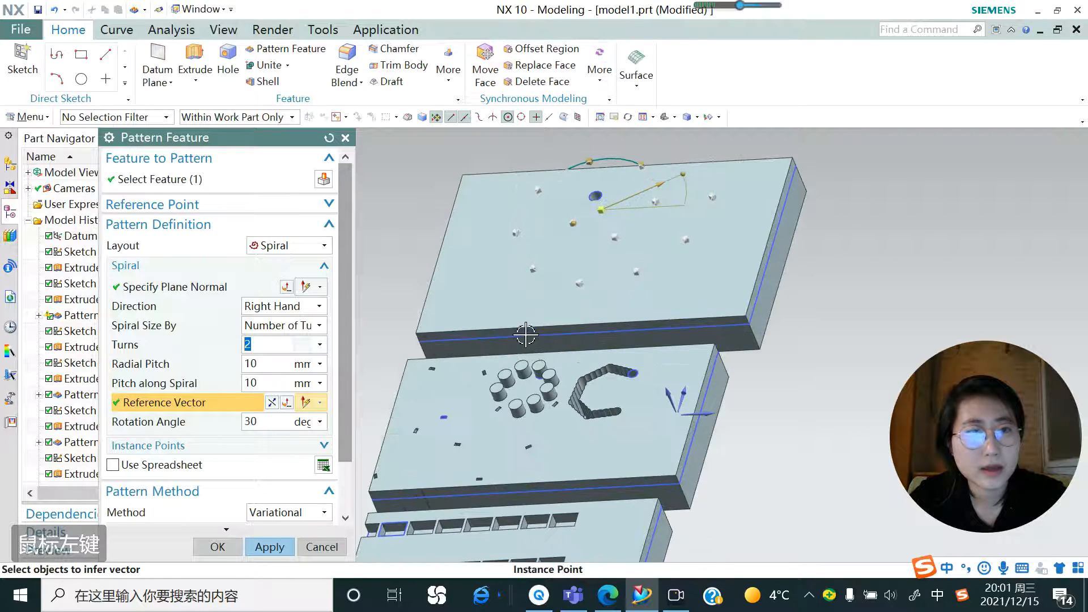
scroll(488, 255, up, 2)
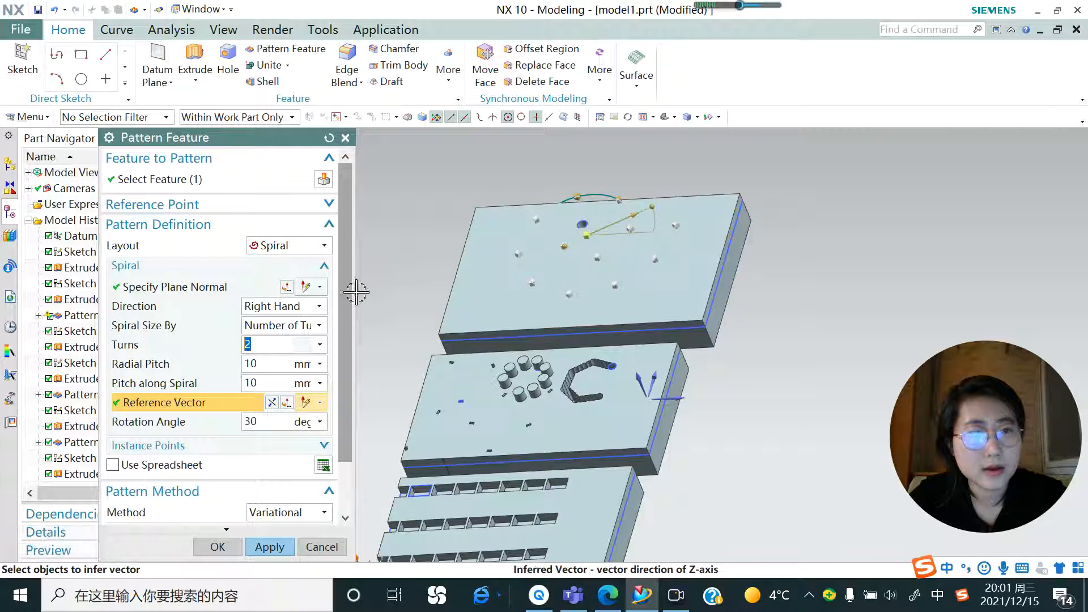
Step: Size the spiral by Total Angle and try radial pitches of 5 mm and 20 mm
click(319, 327)
click(281, 355)
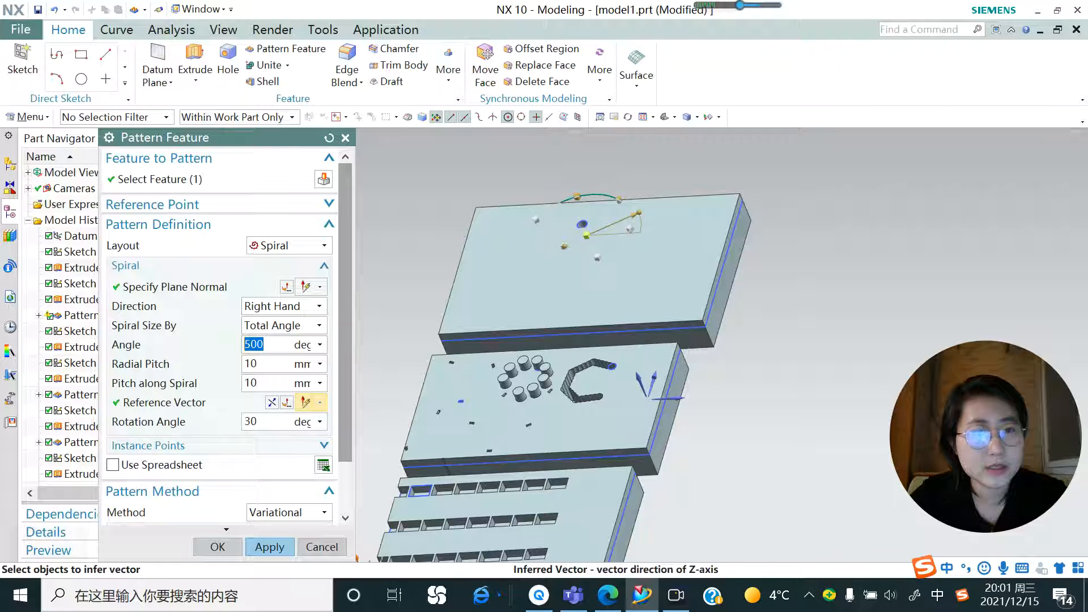
click(243, 363)
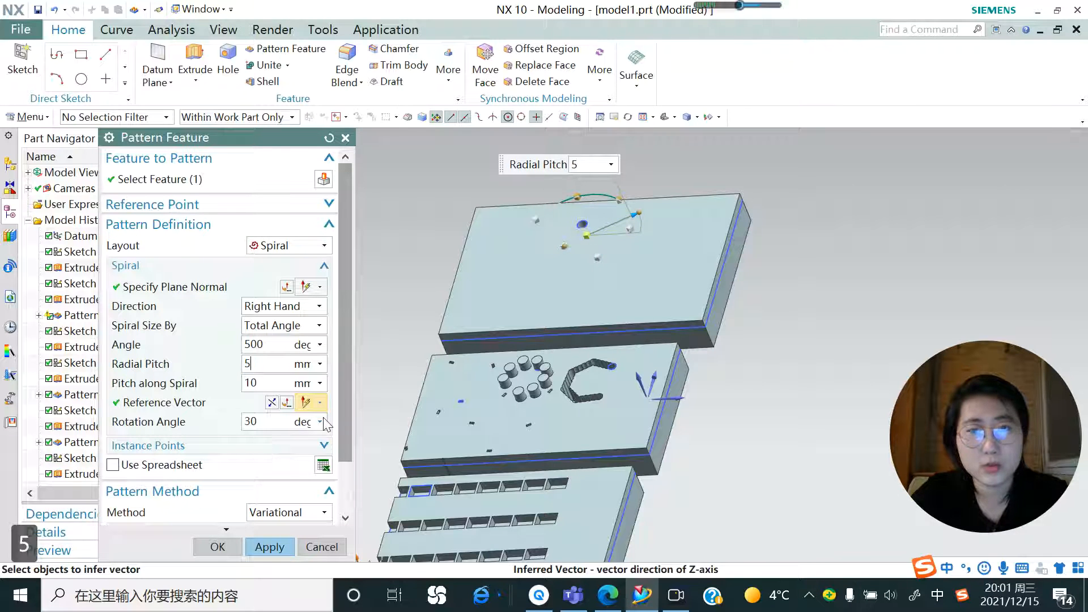
text(5)
key(Return)
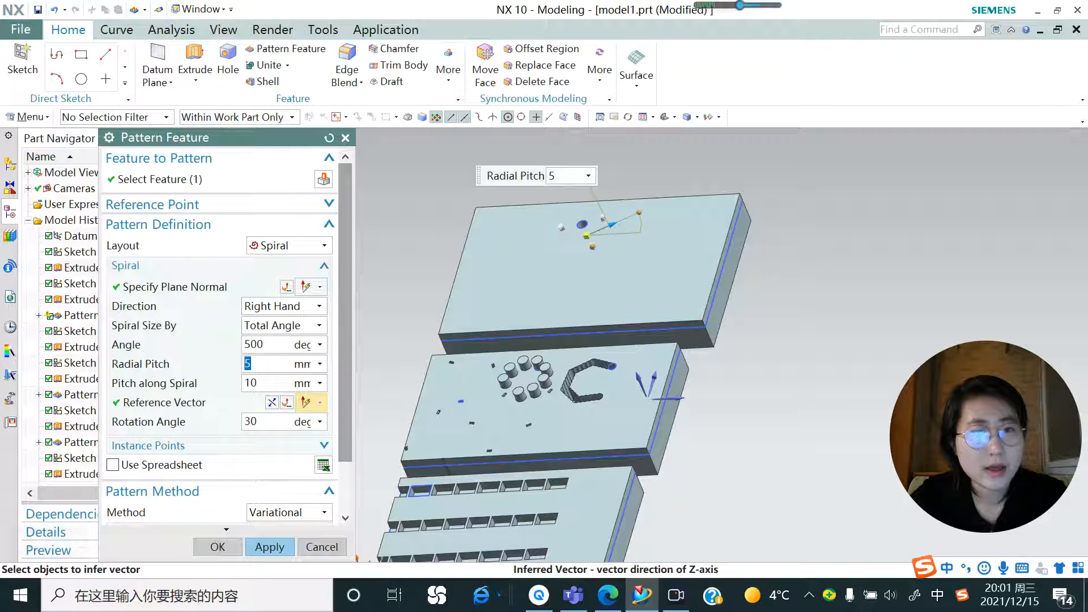
text(20)
key(Return)
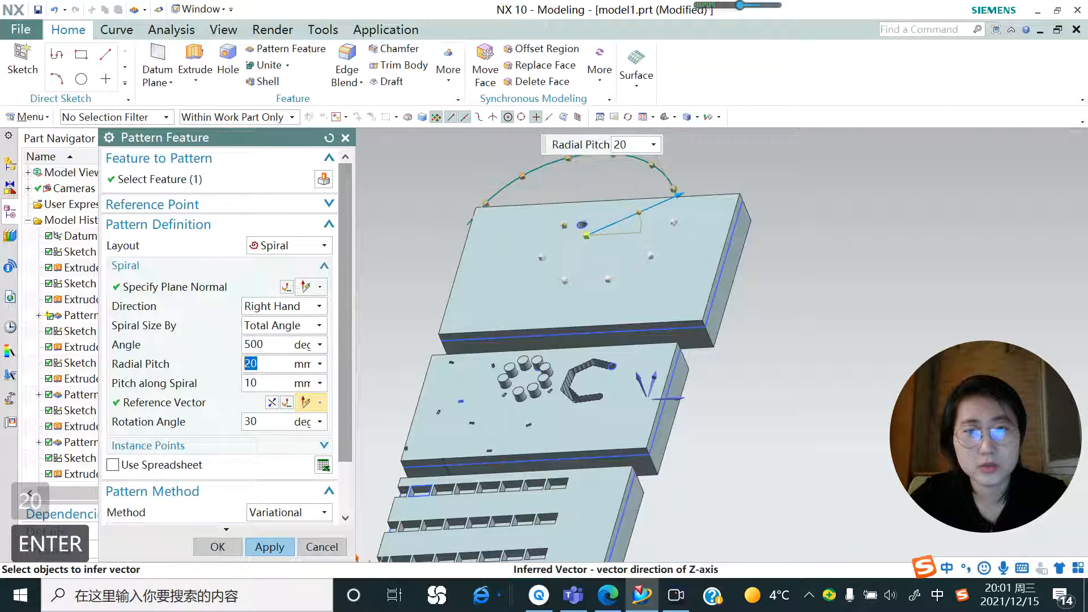
Step: Set the spiral pattern's pitch along the spiral to 5 mm
scroll(517, 324, down, 2)
scroll(571, 210, up, 2)
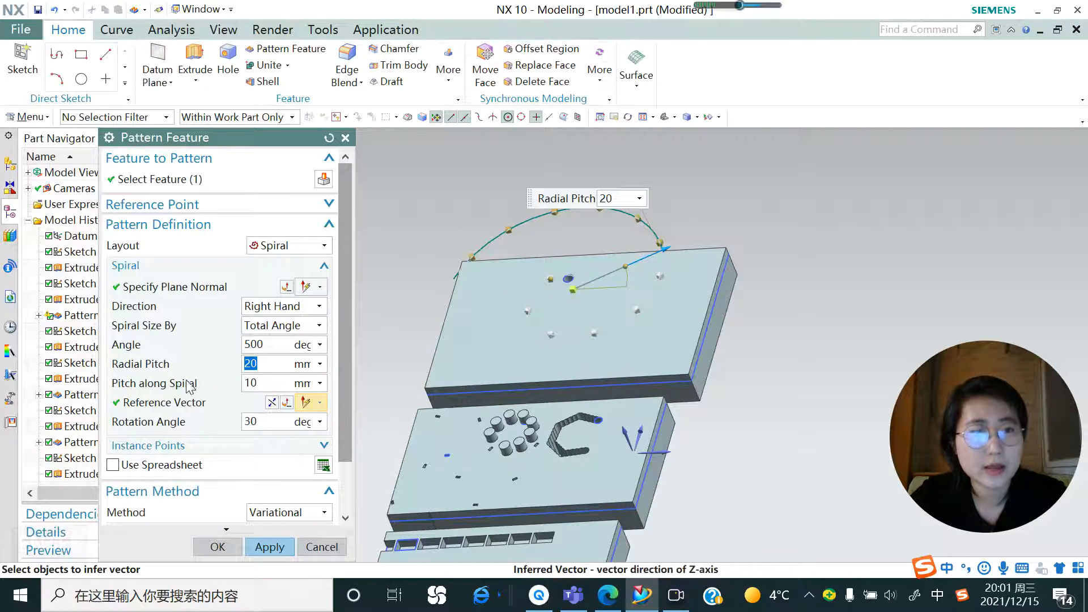
click(260, 383)
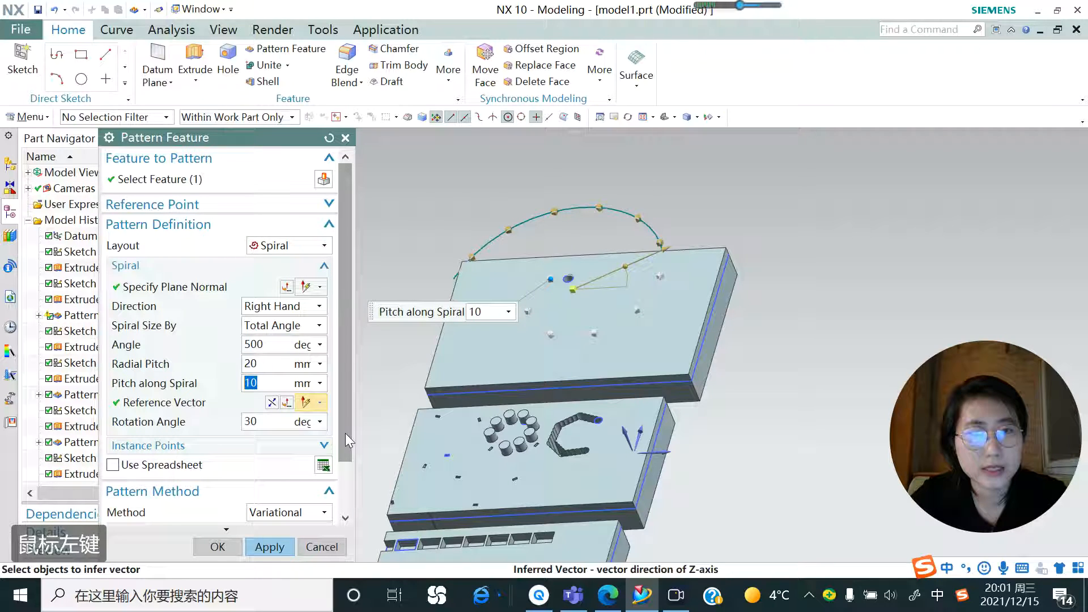
text(5)
key(Return)
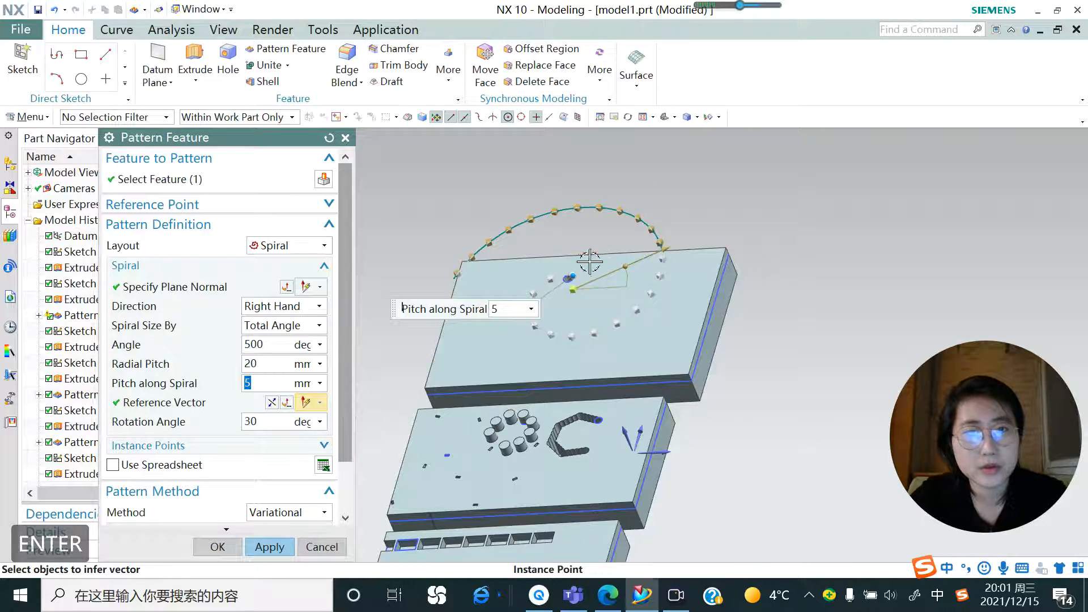
scroll(550, 260, up, 1)
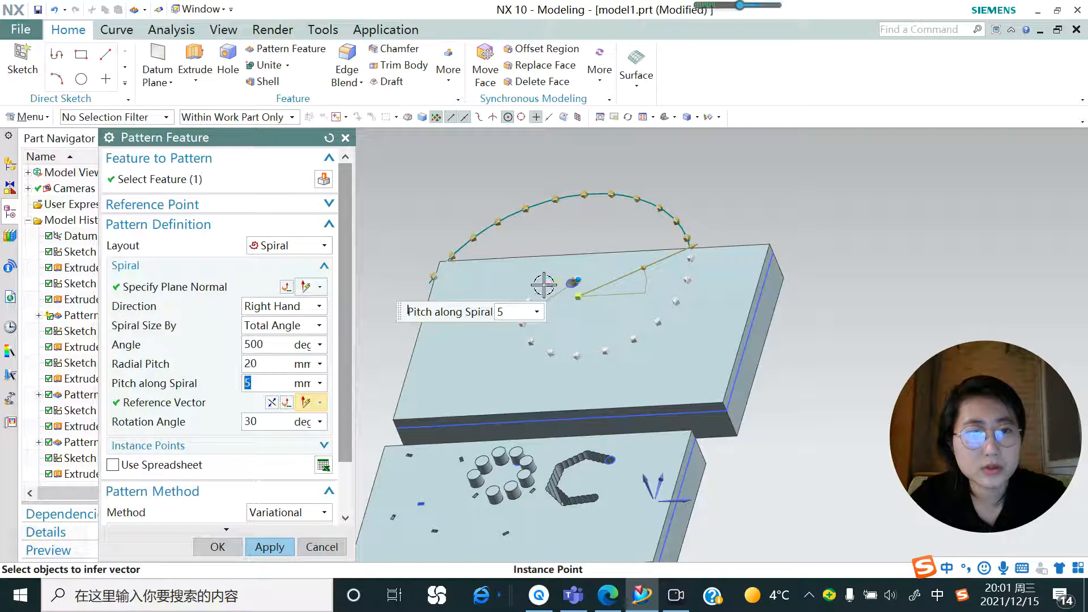
scroll(569, 280, down, 1)
Step: Set the spiral pattern's rotation angle to 60 degrees
click(252, 422)
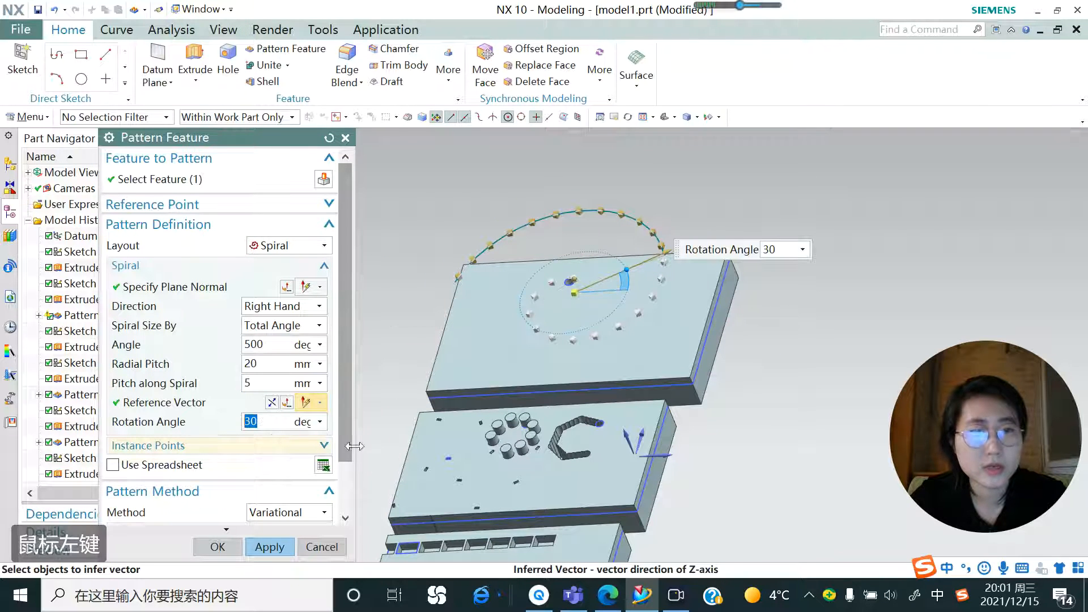
text(6)
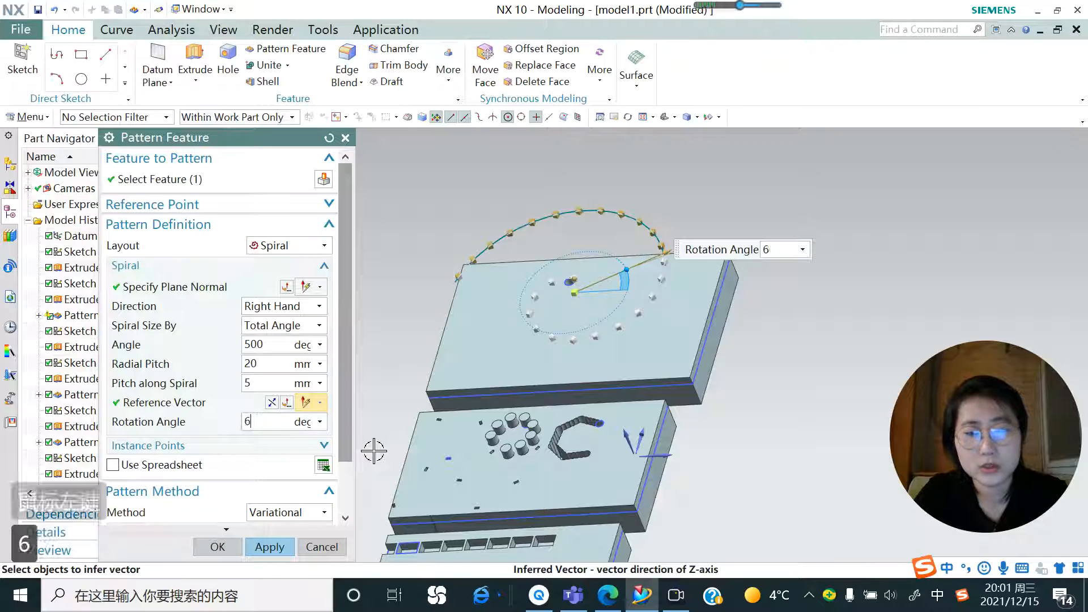
text(0)
key(Return)
scroll(605, 305, down, 2)
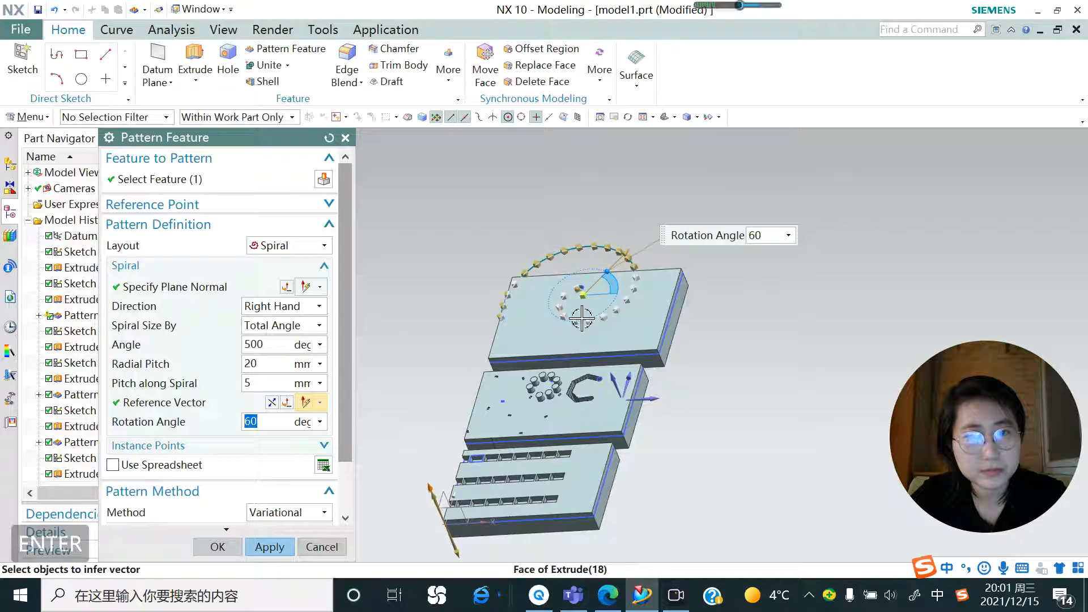
Step: Apply the spiral pattern of the round hole, then close the information window and the Pattern Feature command
drag(348, 370, 349, 432)
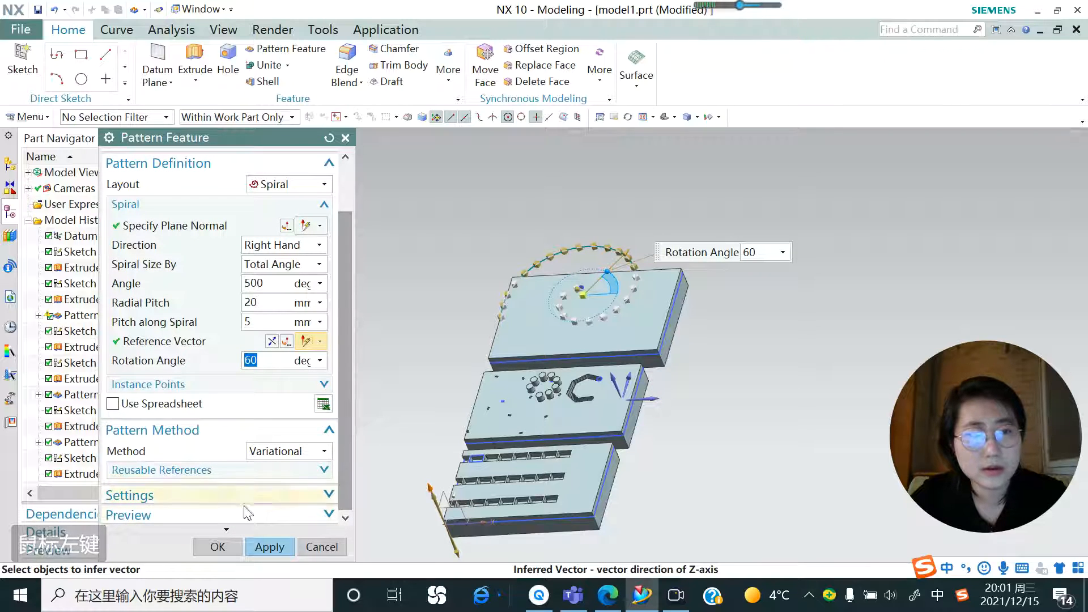
click(269, 547)
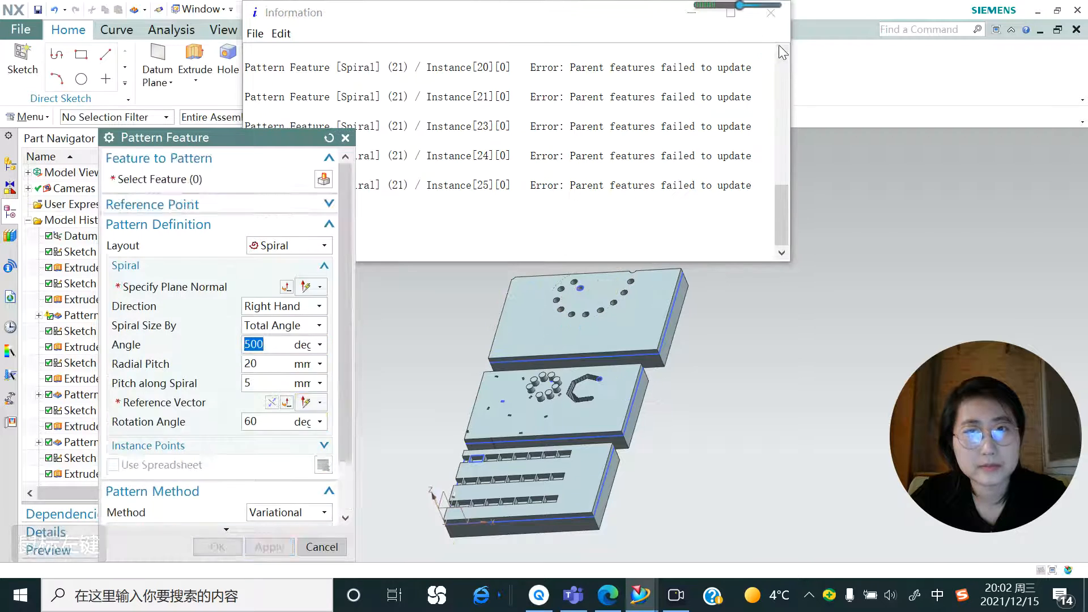
click(771, 12)
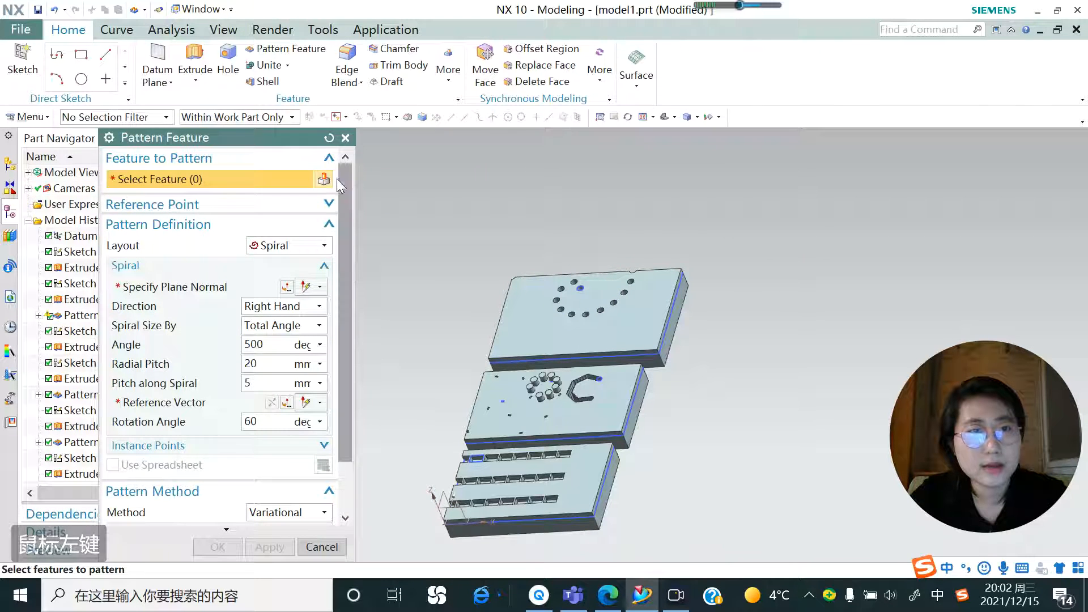
click(345, 139)
Step: Start a sketch on the third block's top face and draw a long shallow three-point arc below the spiral of holes
click(24, 73)
click(542, 325)
click(255, 351)
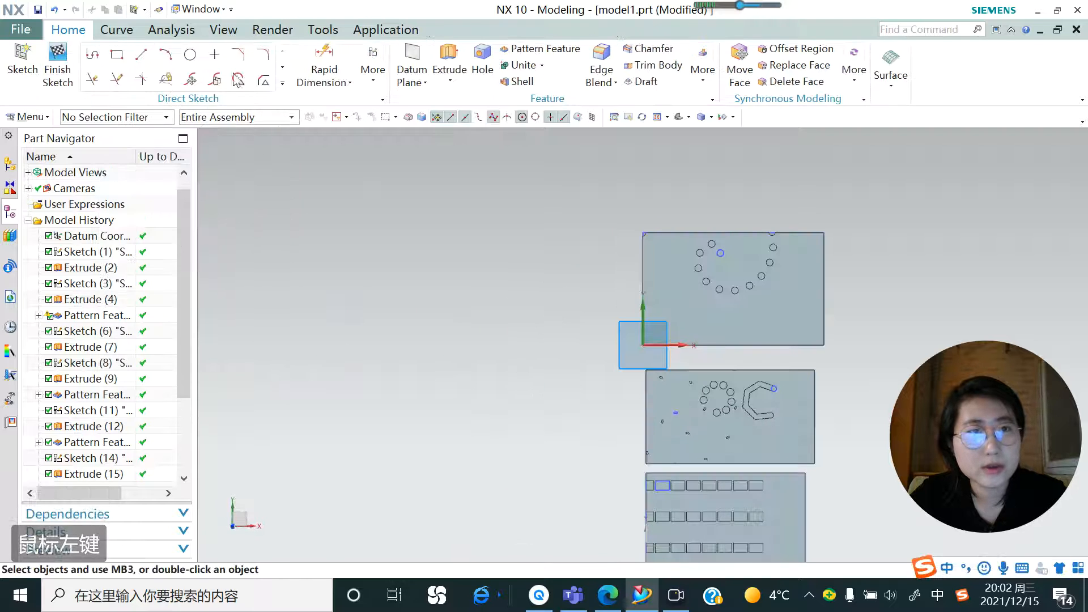
click(160, 59)
scroll(766, 306, up, 4)
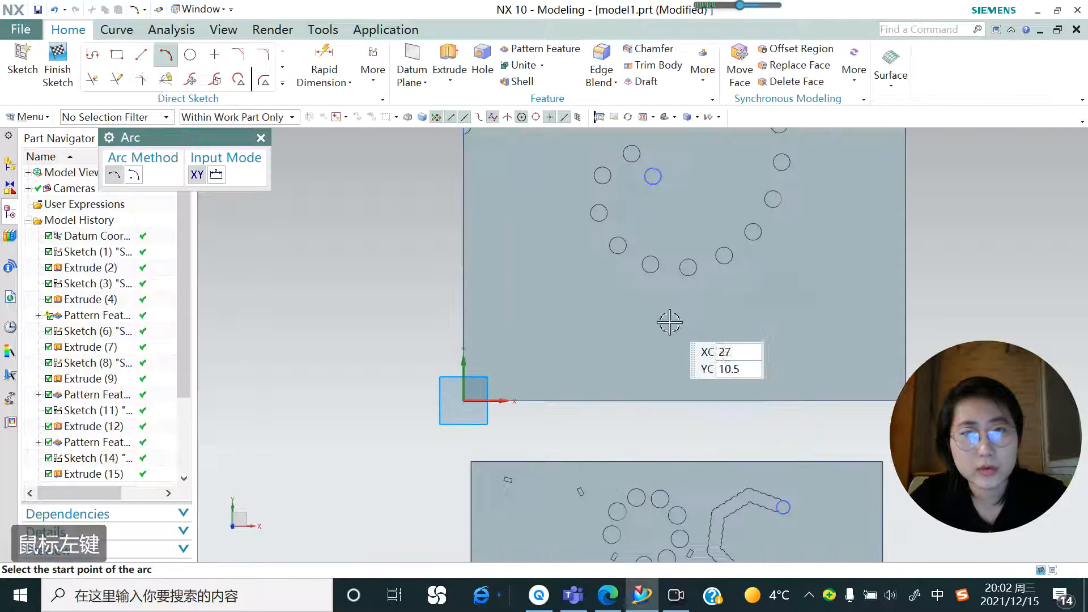
click(522, 261)
click(821, 345)
click(708, 302)
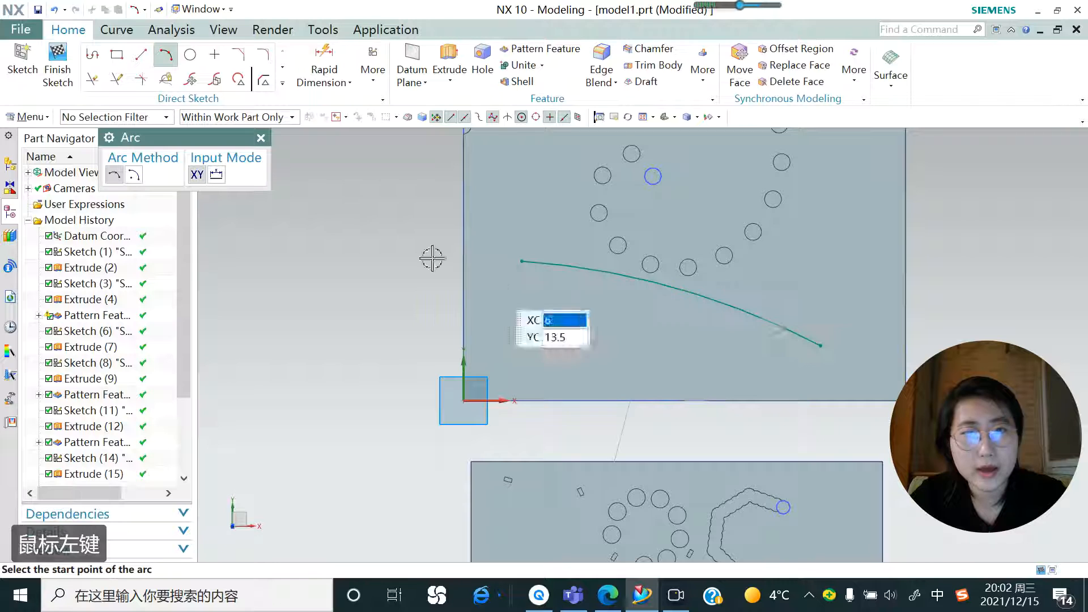
Step: Draw a second, short steep arc near the lower-left corner of the third block and finish the sketch
click(521, 284)
click(497, 376)
click(503, 321)
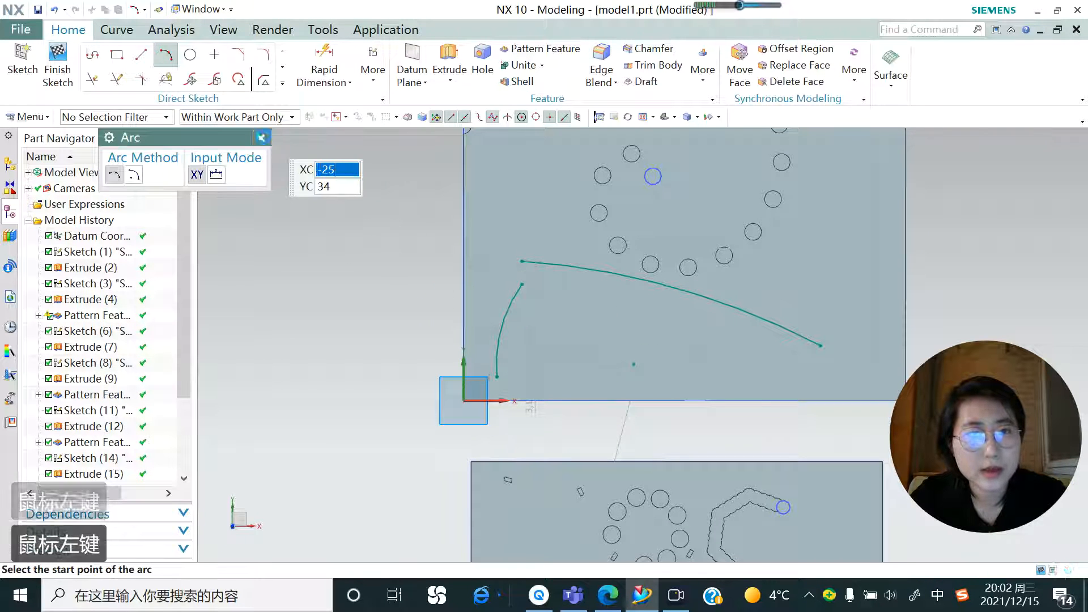
key(Escape)
click(58, 64)
scroll(434, 310, down, 3)
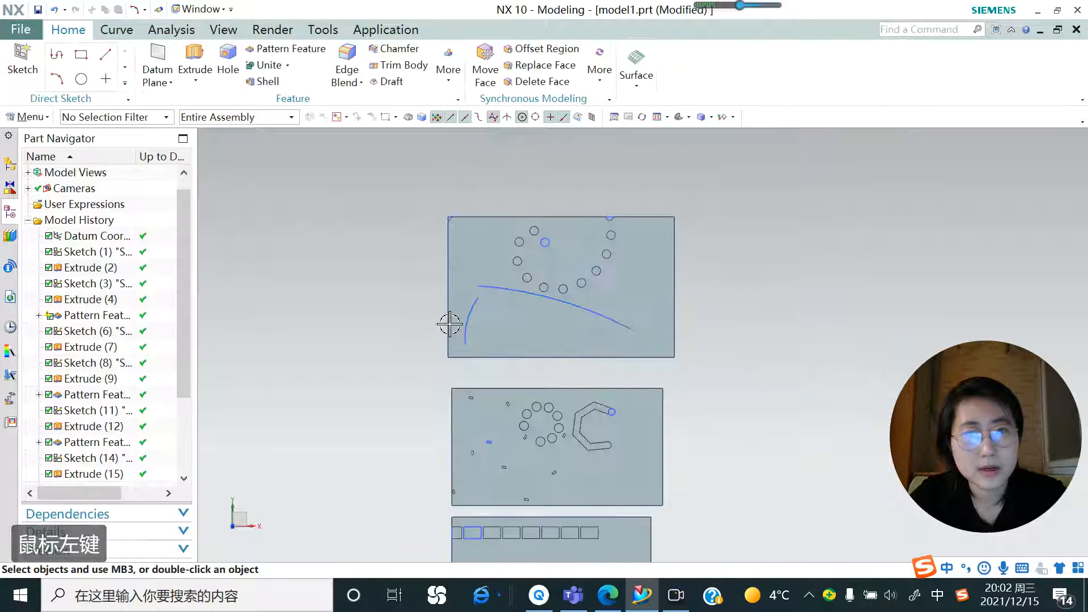
Step: Sketch a small rectangle on the third block's top face under the long arc, about 11 mm across and 15.3 mm up from the sketch origin
click(22, 63)
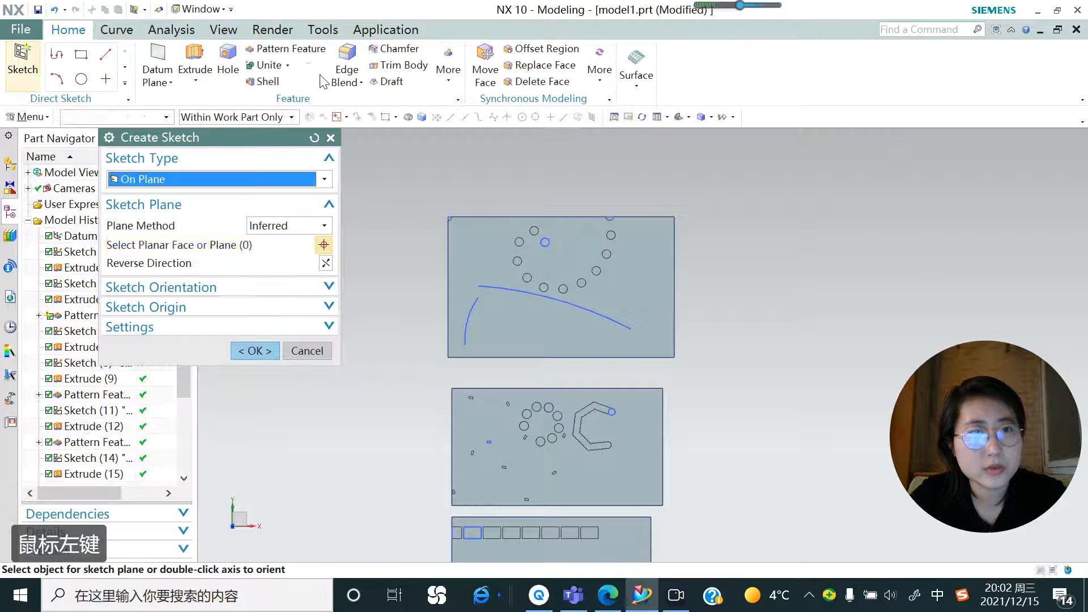
click(453, 346)
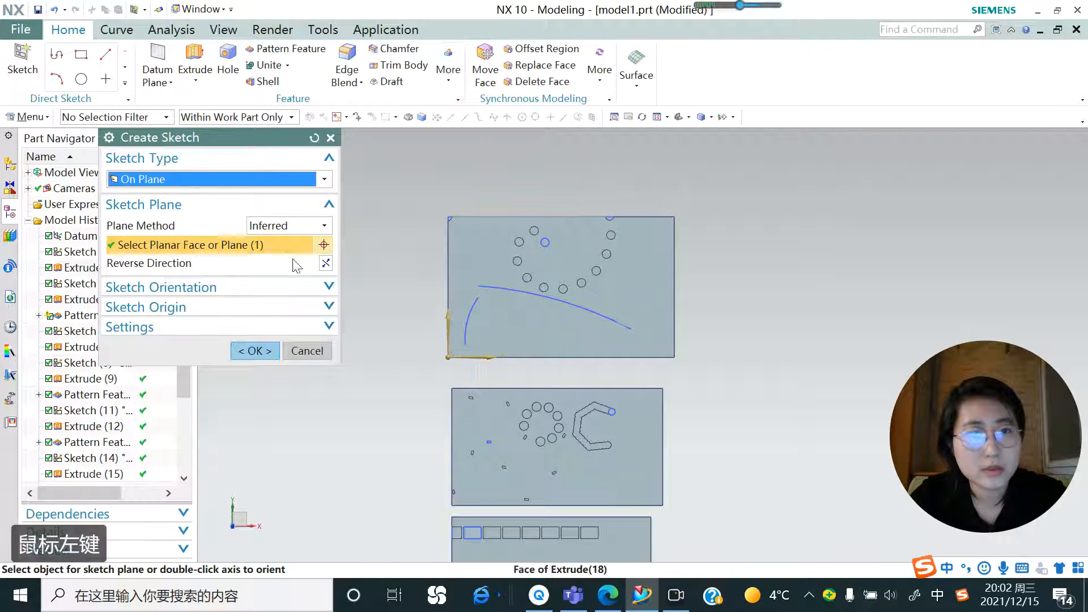
click(255, 350)
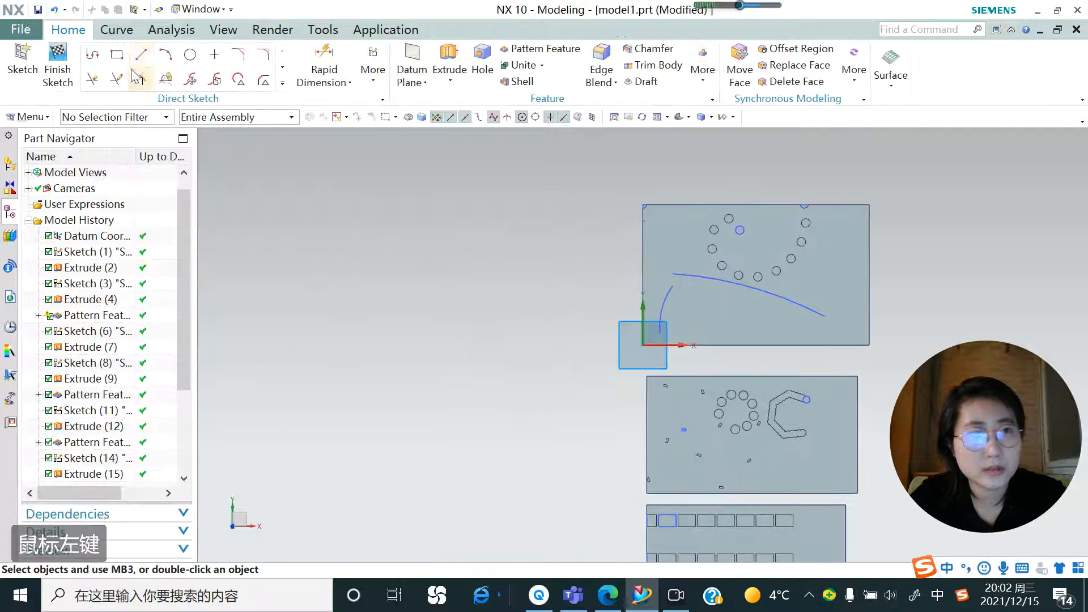
click(117, 55)
scroll(759, 315, up, 5)
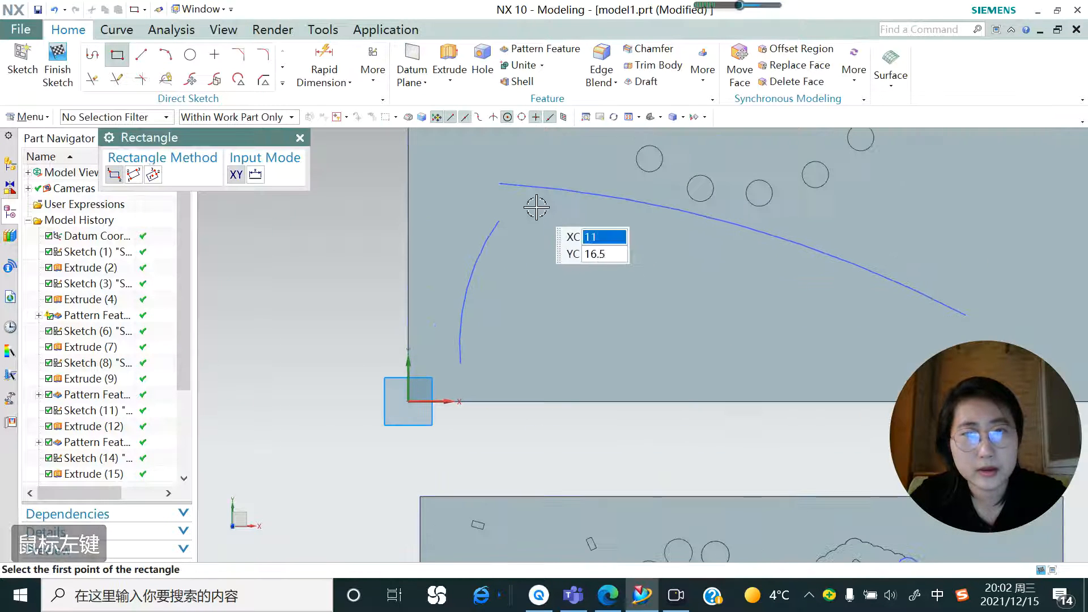
click(559, 219)
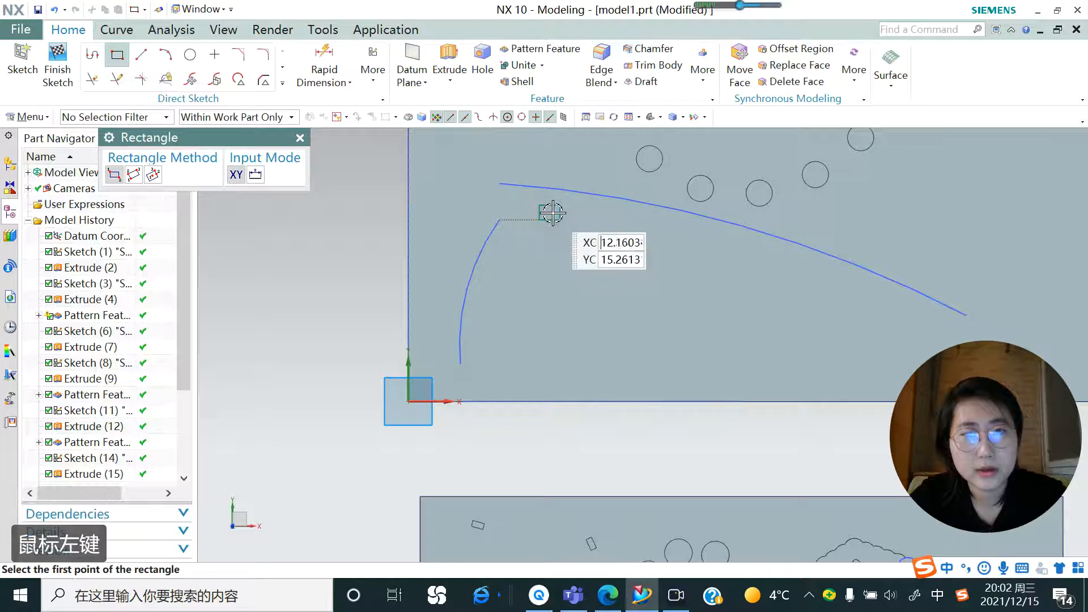
click(300, 138)
Step: Extrude the small rectangle from -6 mm to 2 mm and unite it with the third block
click(450, 57)
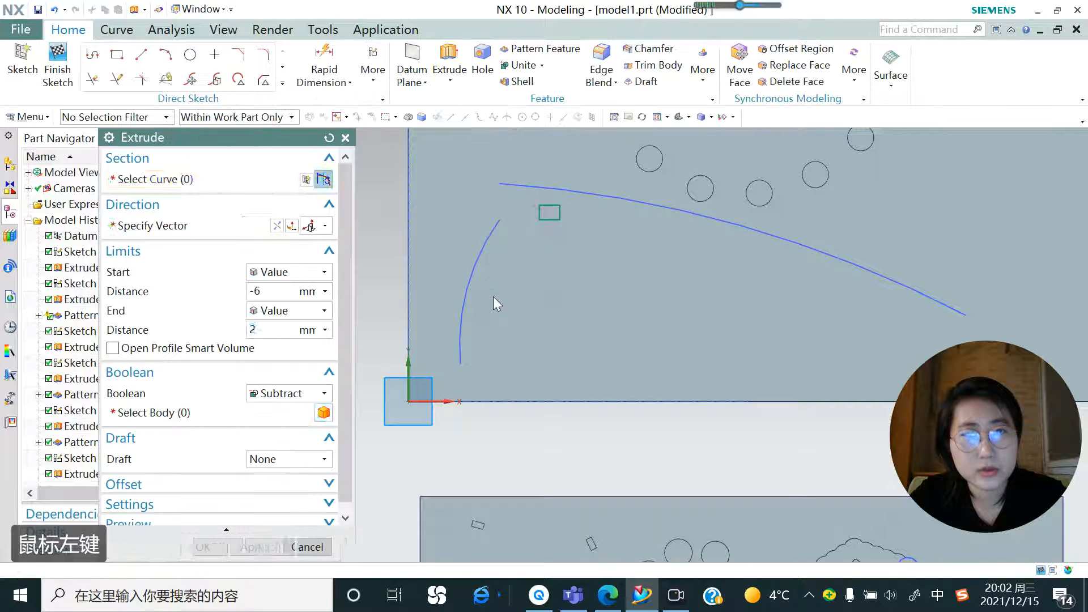
middle_drag(550, 326, 543, 273)
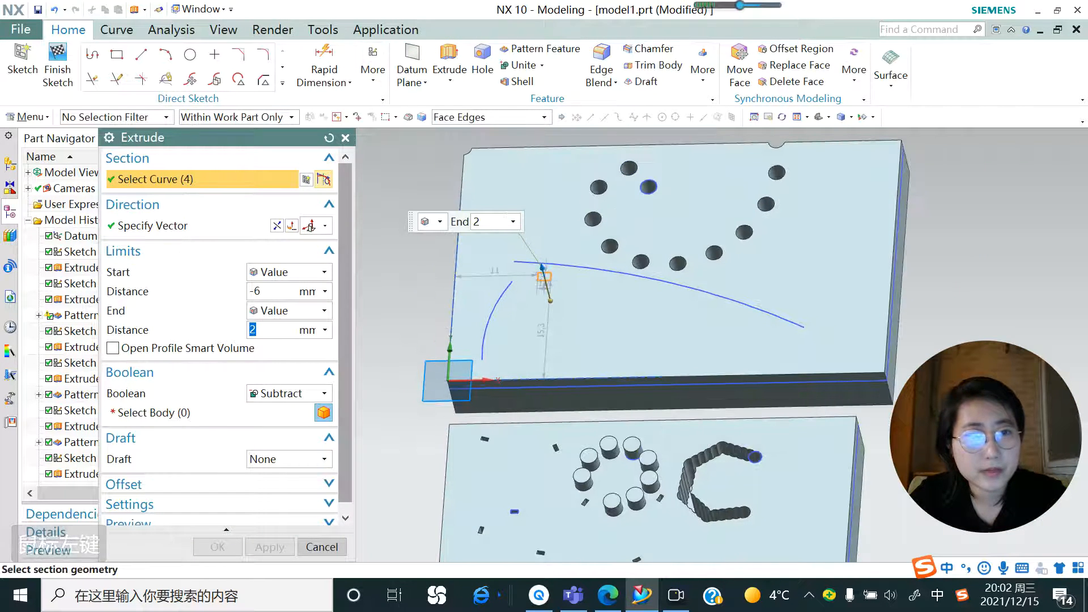
click(306, 393)
click(273, 425)
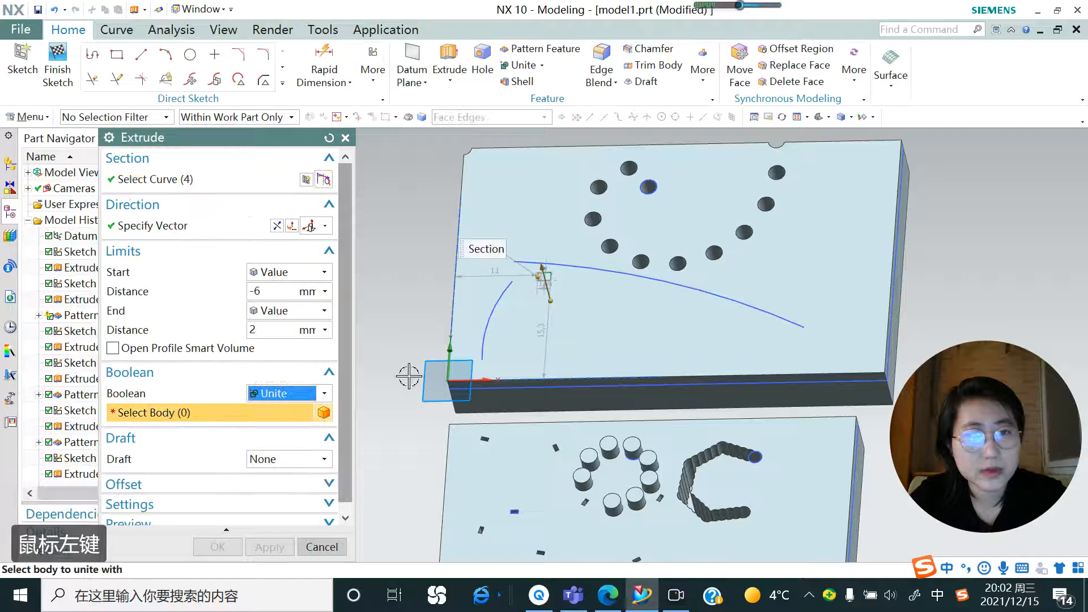
click(556, 330)
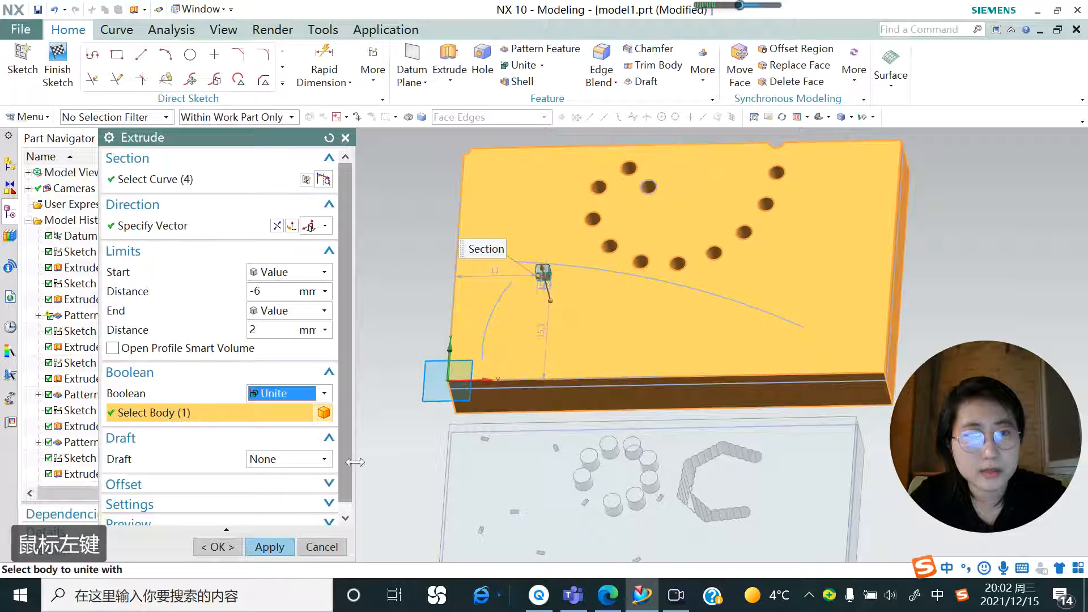
click(322, 547)
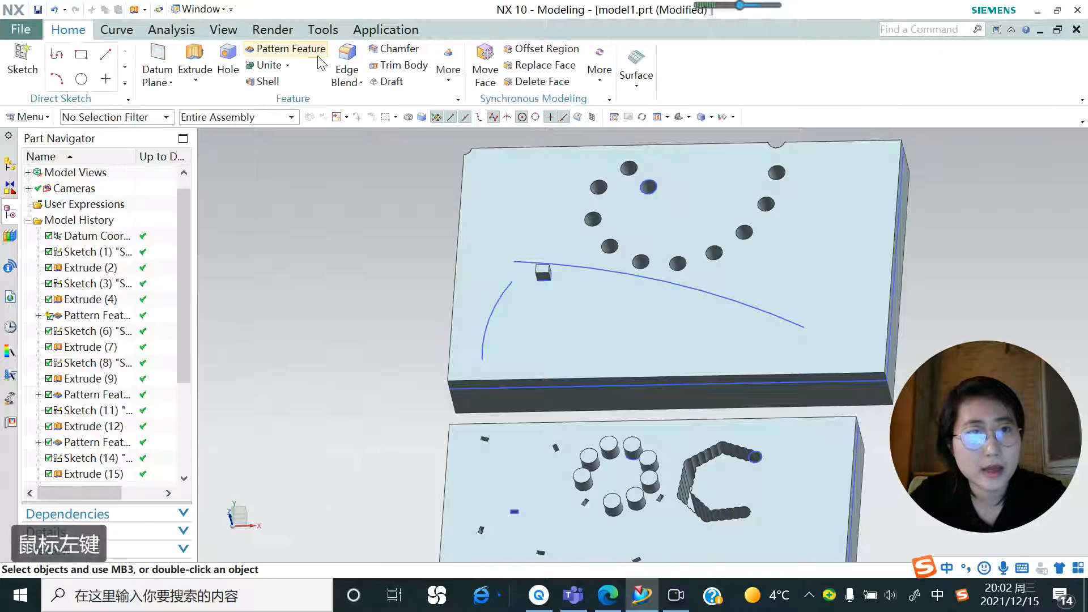
Step: Start a Pattern Feature on the small rectangular boss and choose the Along layout
click(286, 49)
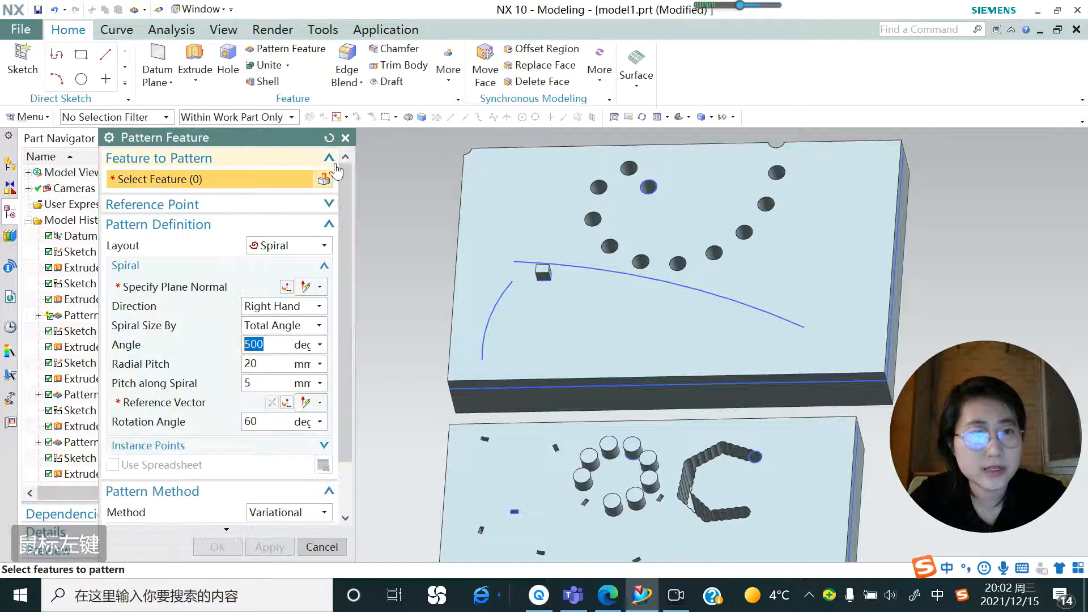
scroll(537, 274, up, 4)
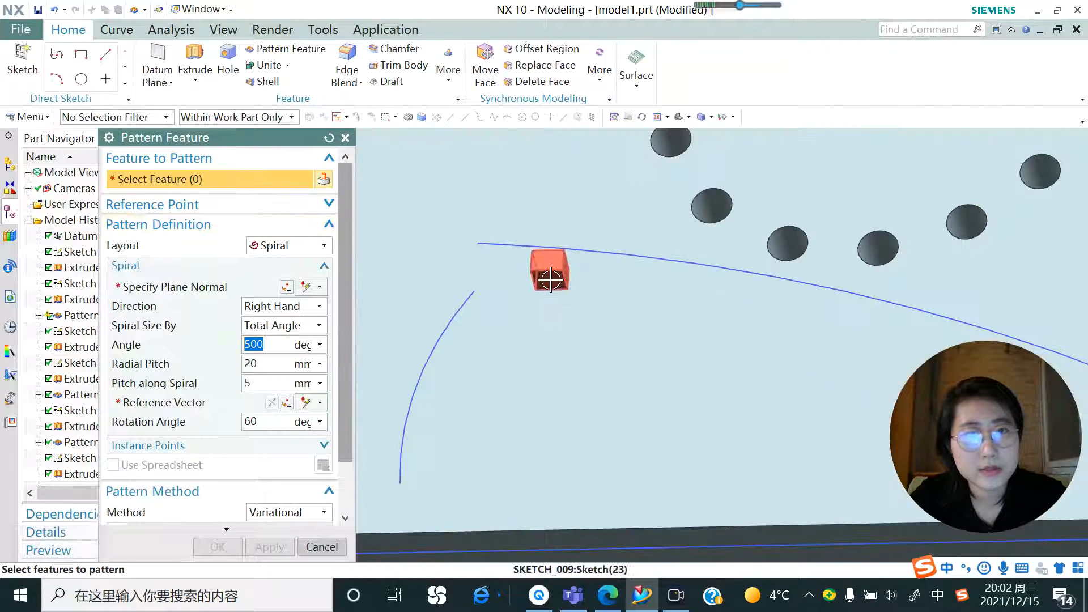
click(545, 270)
scroll(506, 247, down, 5)
click(322, 247)
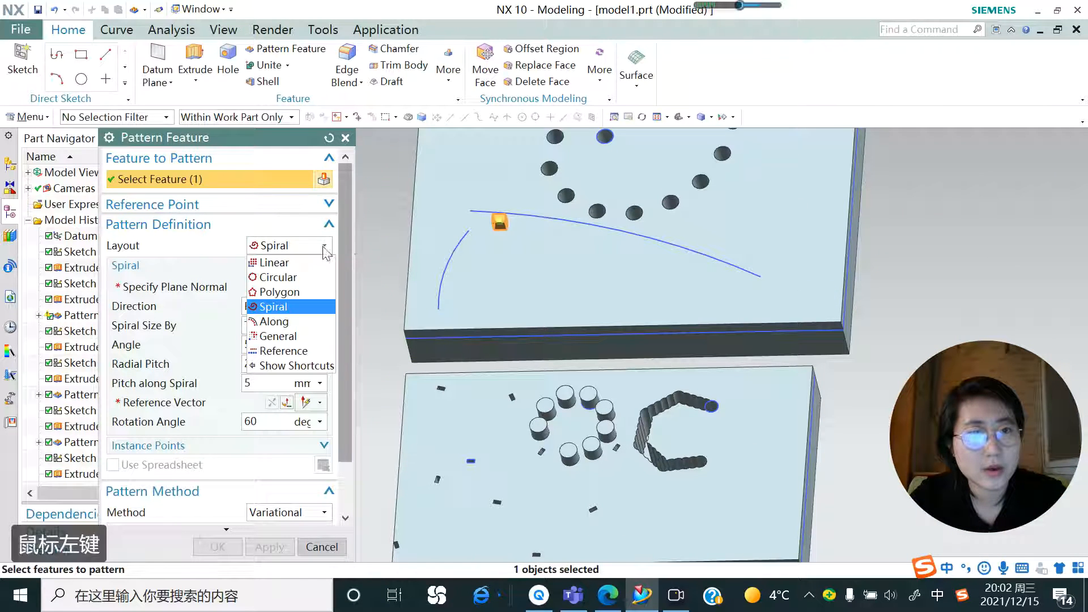
click(309, 321)
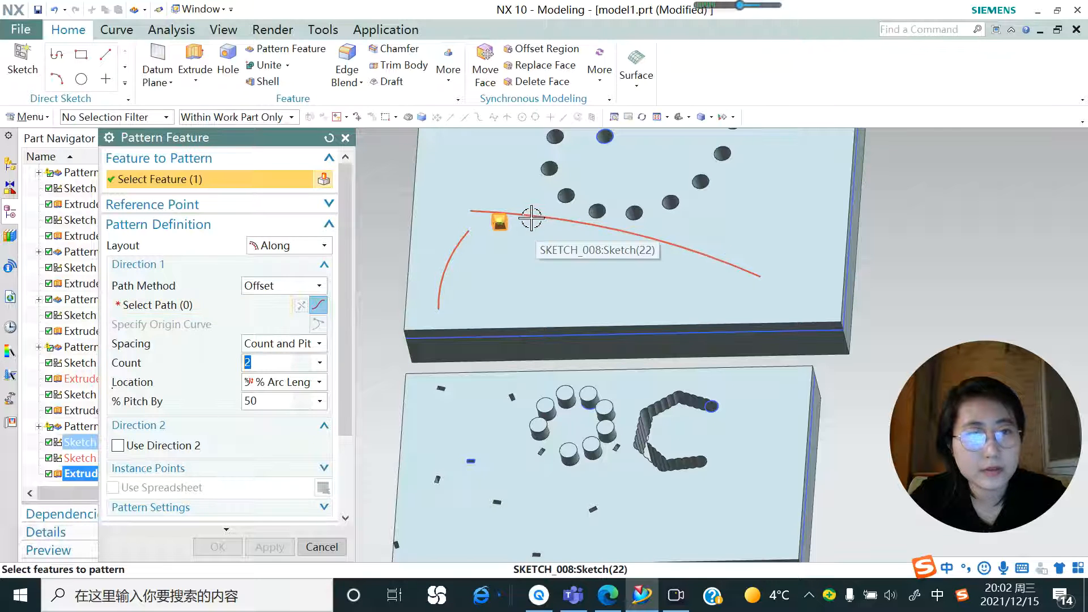
Step: Select the long arc on the third block as the Direction 1 path of the pattern
click(152, 307)
click(547, 218)
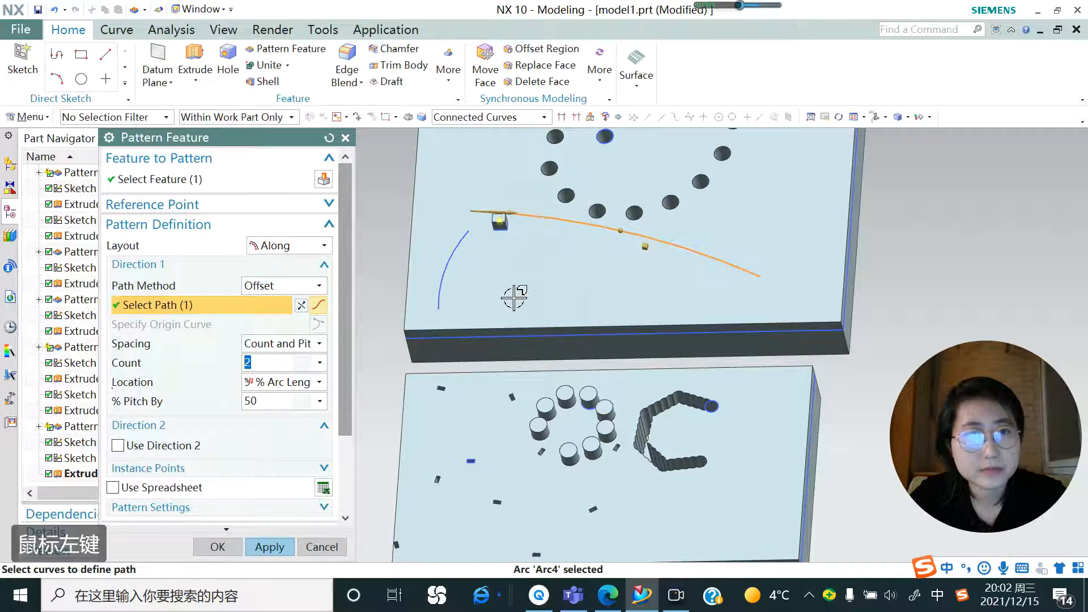
scroll(514, 297, down, 1)
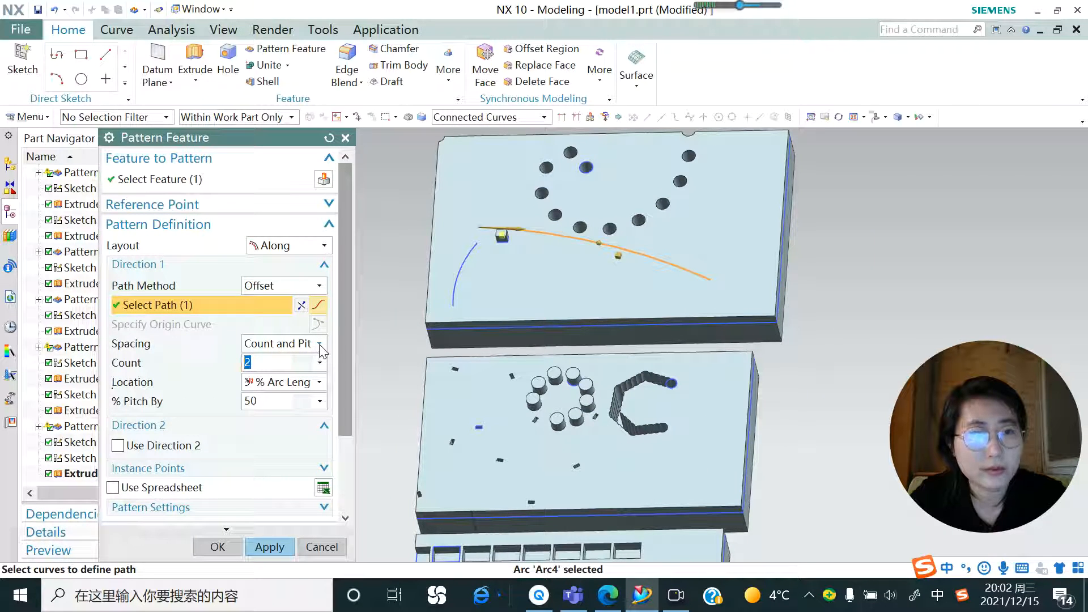
Step: Keep the Direction 1 spacing as Count and Pitch and set the count to 10
click(319, 344)
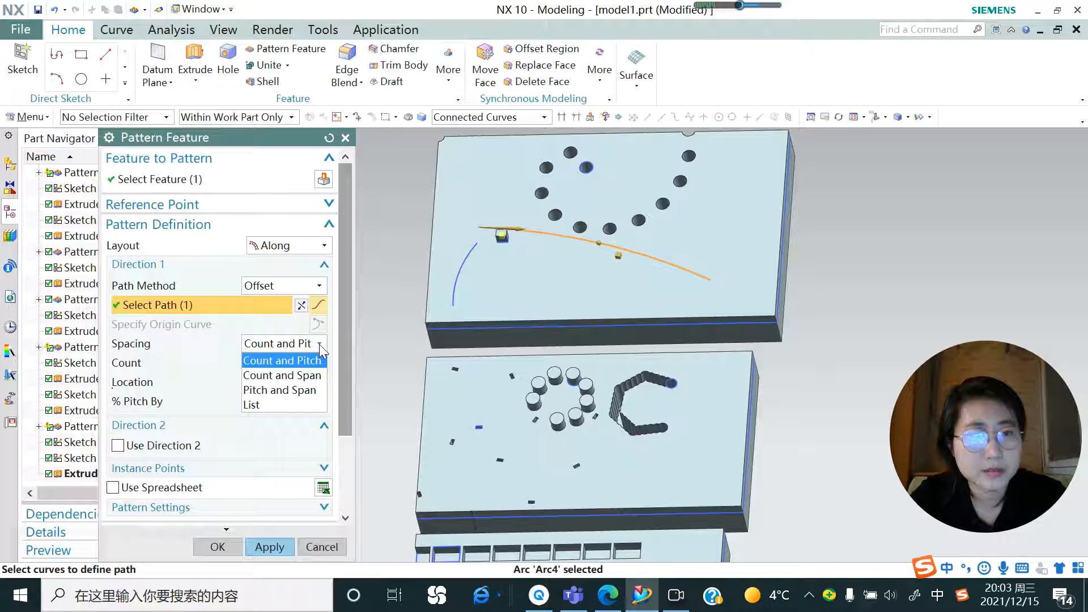
click(232, 331)
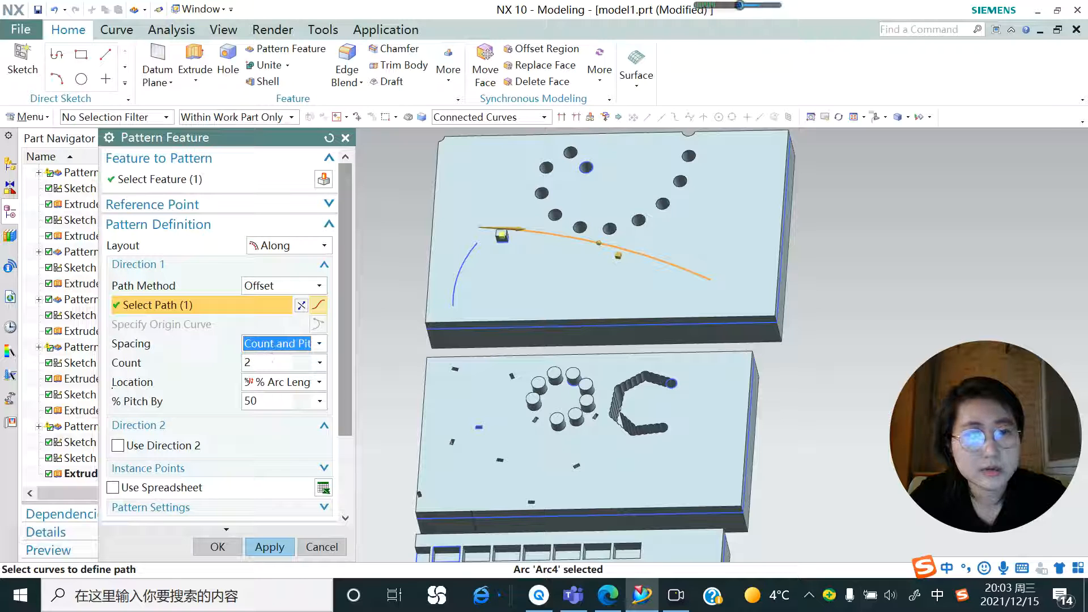
click(247, 362)
text(10)
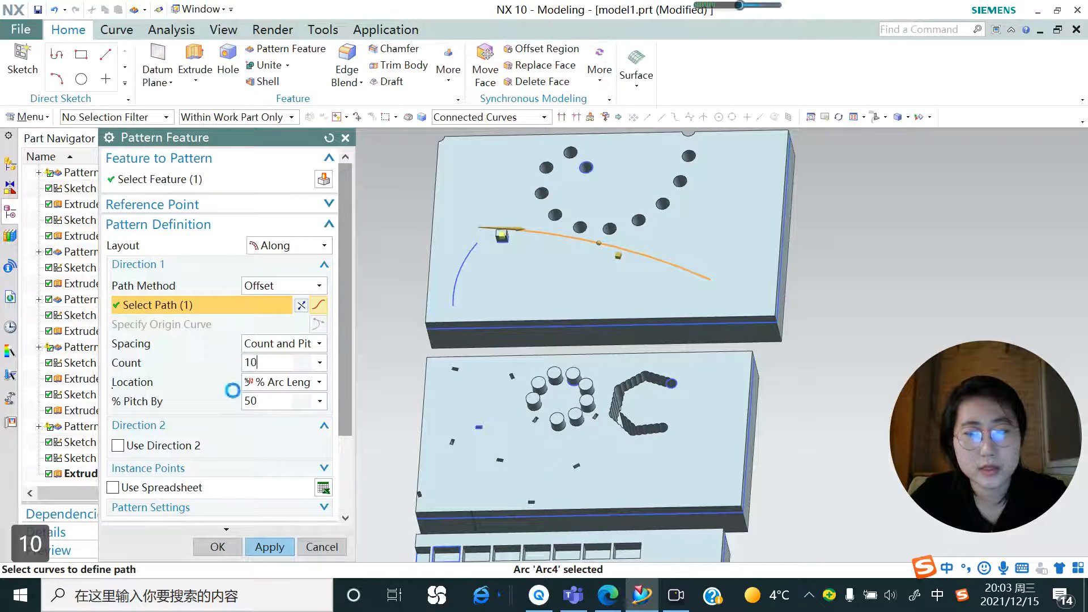
key(Return)
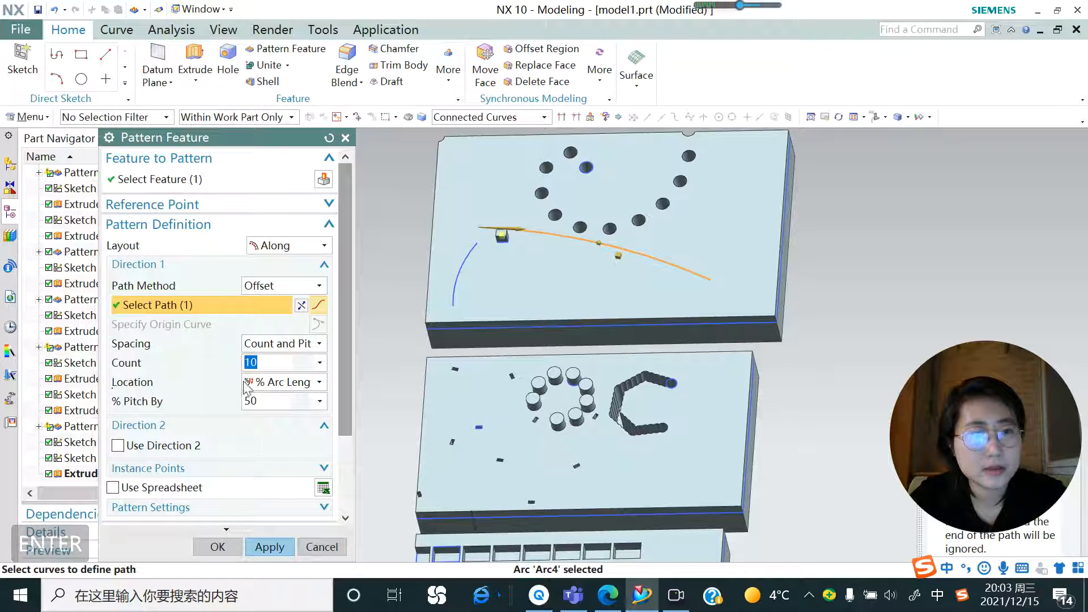
Step: Keep % Arc Length as the Direction 1 location, try a pitch of 5 percent, and set it to 8 percent
click(321, 386)
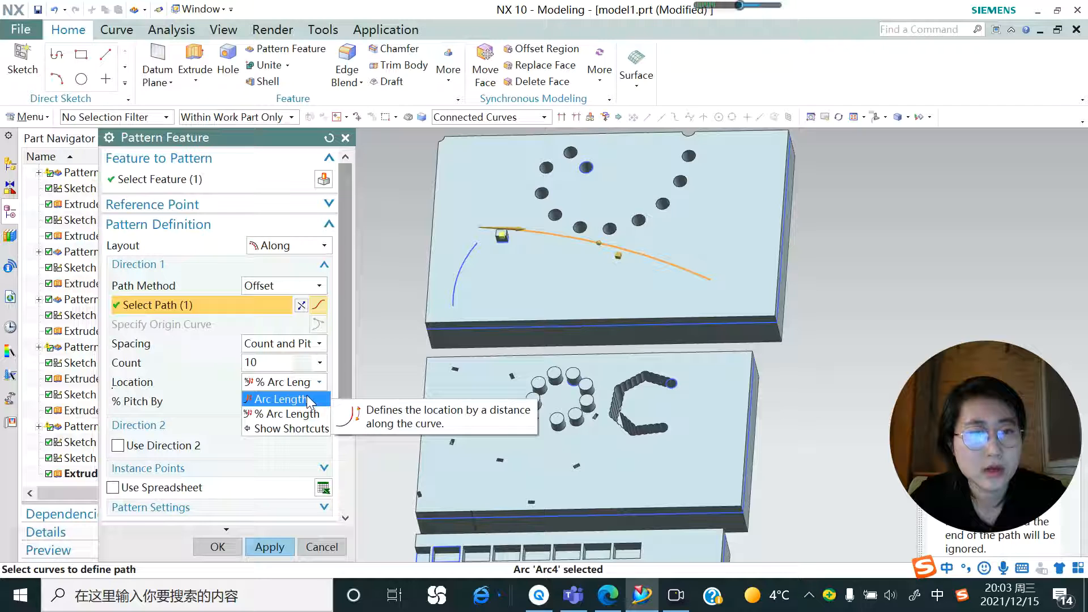
click(218, 412)
click(266, 402)
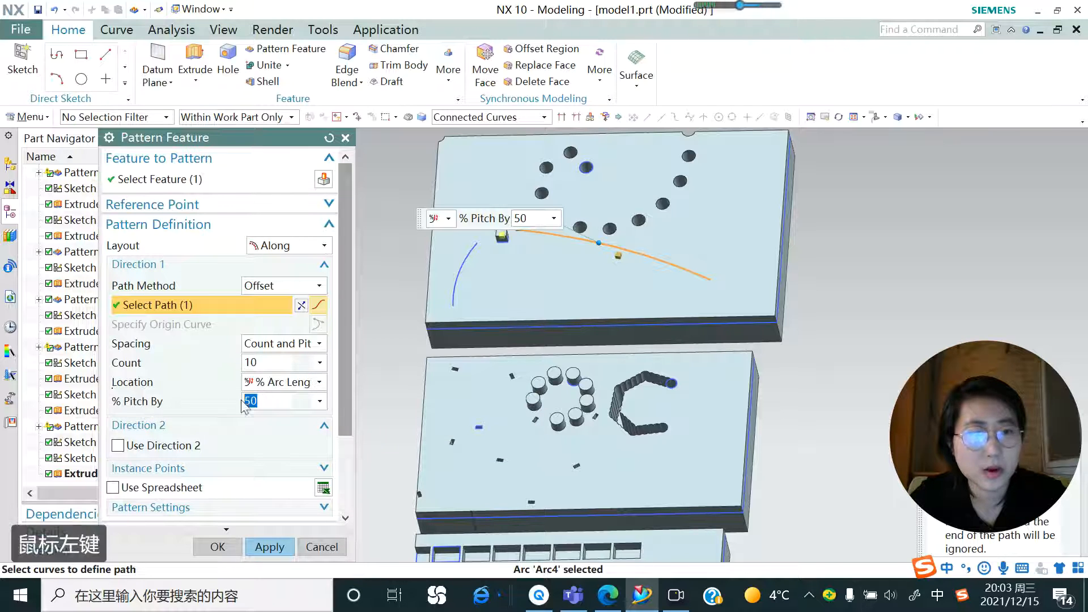
text(5)
key(Return)
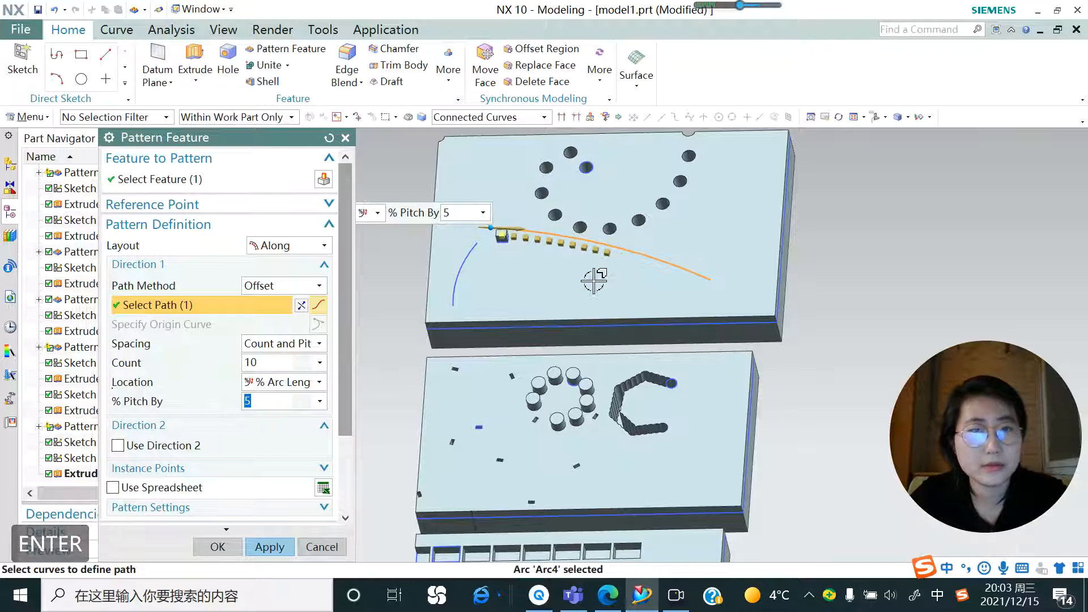
scroll(549, 257, up, 1)
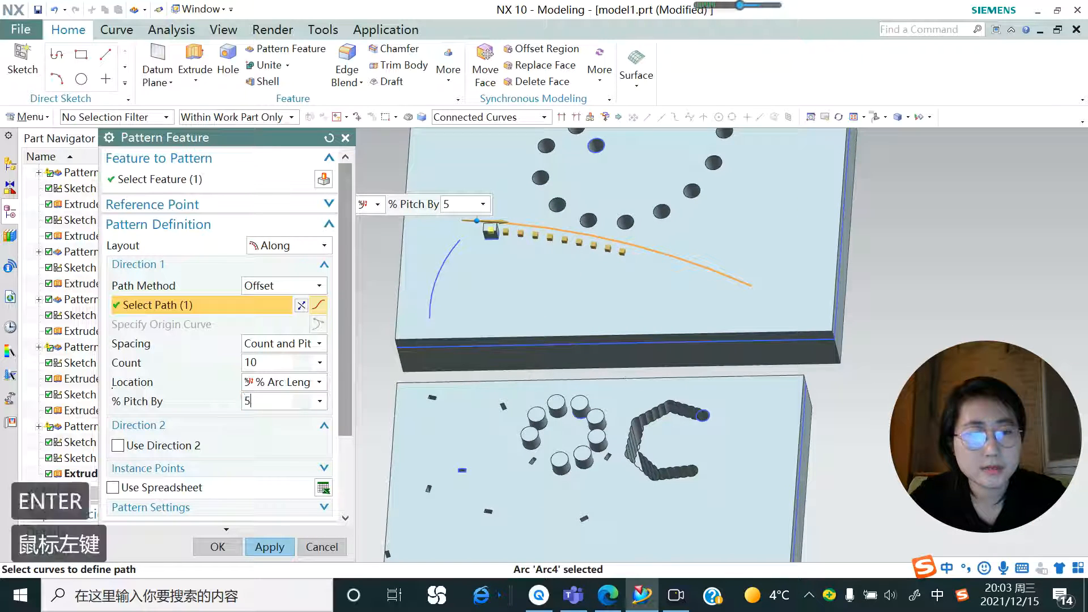
text(8)
key(Return)
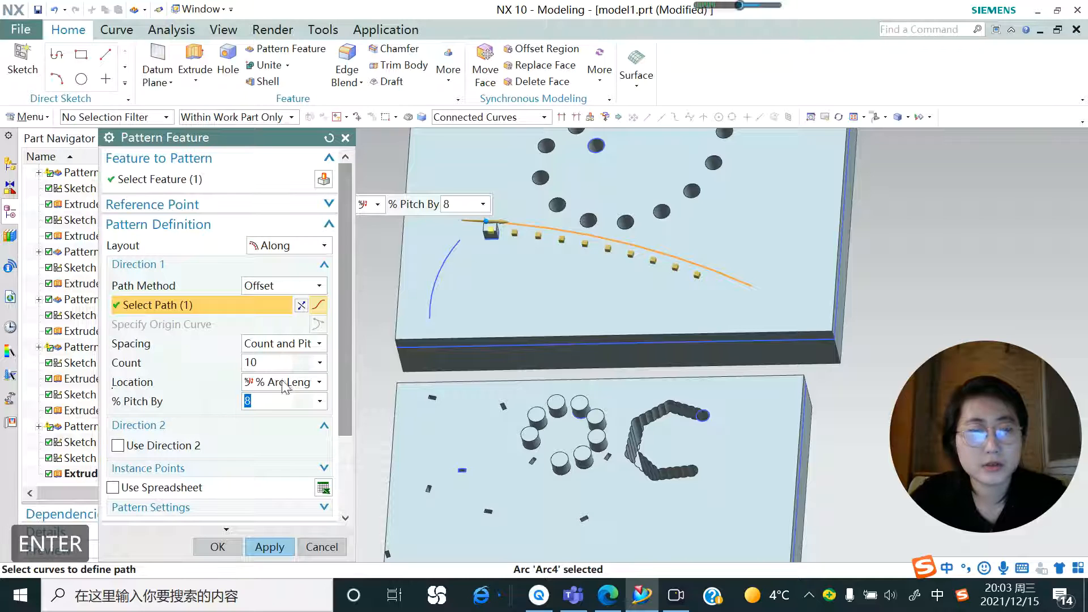
scroll(588, 316, down, 2)
scroll(601, 285, up, 2)
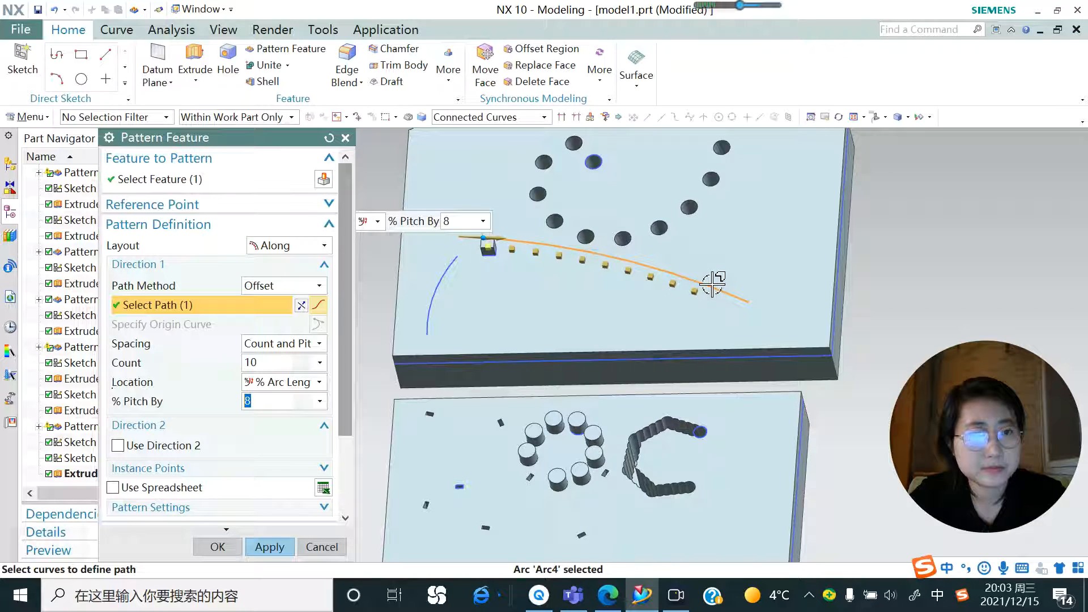
Step: Enable Direction 2 for the pattern and select the short arc on the third block as its path
click(118, 446)
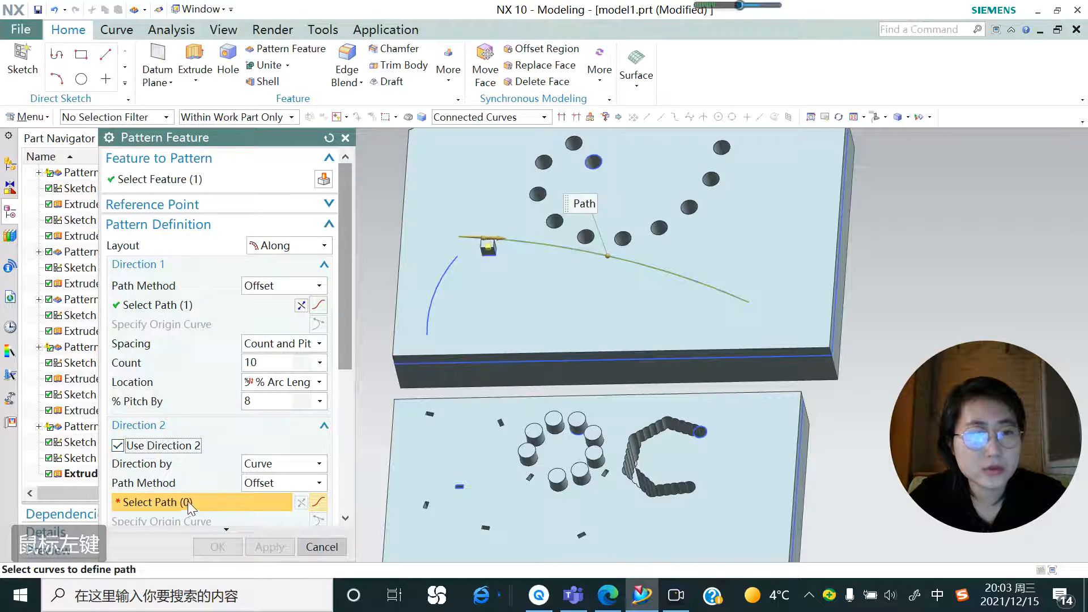
click(435, 290)
scroll(509, 255, down, 2)
Step: Try a Direction 2 count of 4 and reduce it to 3
drag(346, 348, 347, 460)
double_click(248, 351)
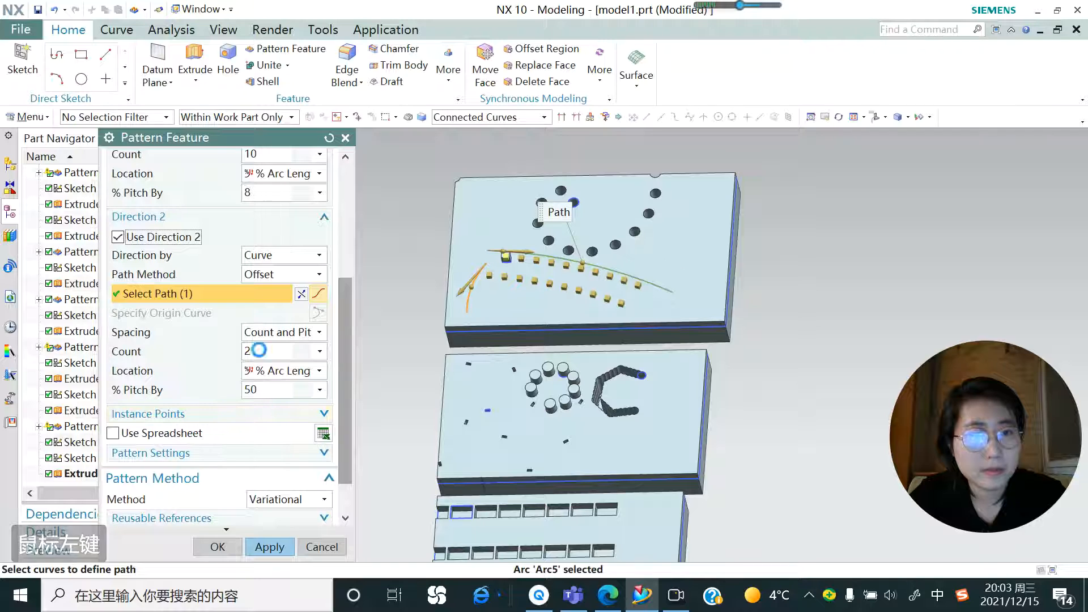
text(4)
key(Return)
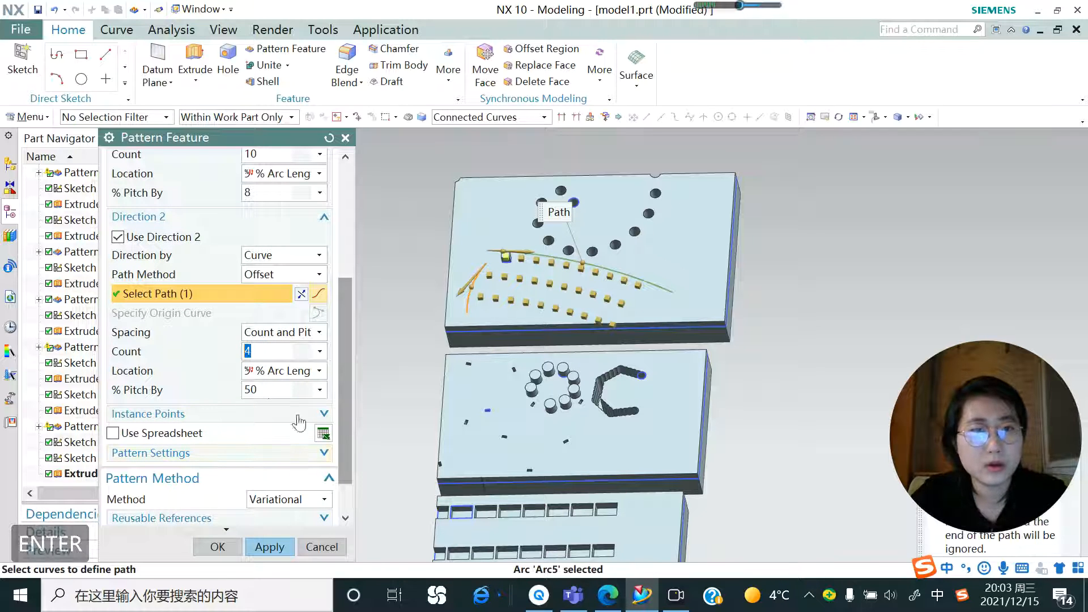
text(3)
key(Return)
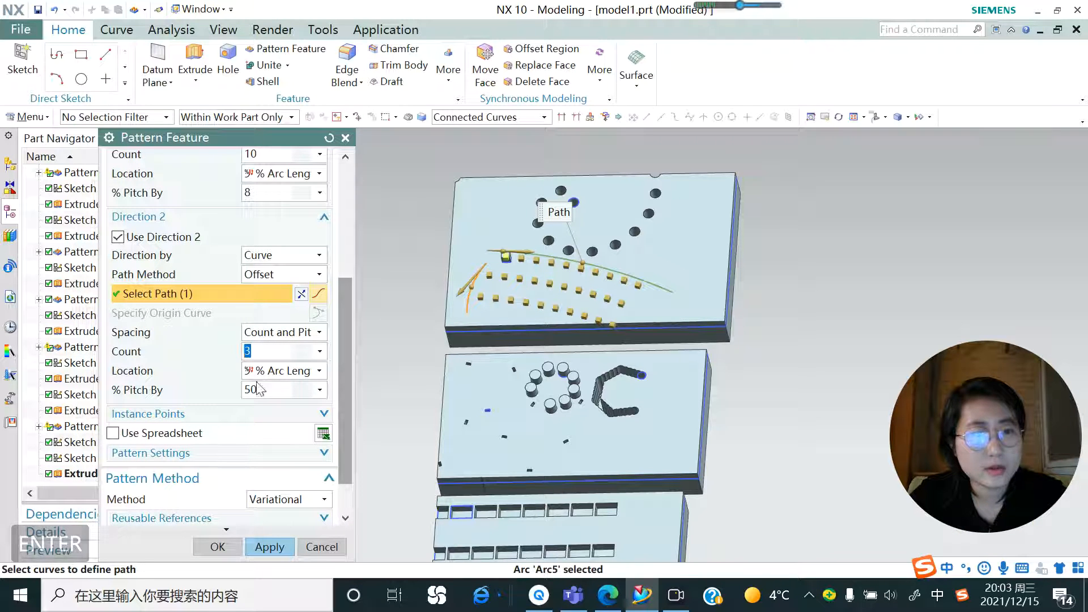
Step: Switch the Direction 2 location to Arc Length, try a pitch of 10 mm, and set it to 3 mm
click(321, 371)
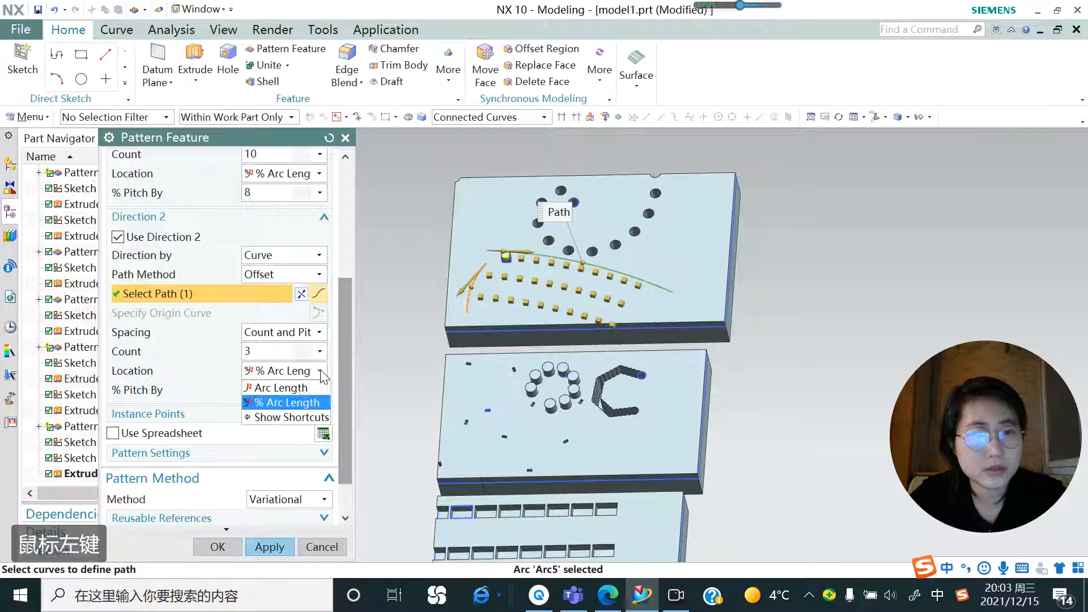
click(272, 381)
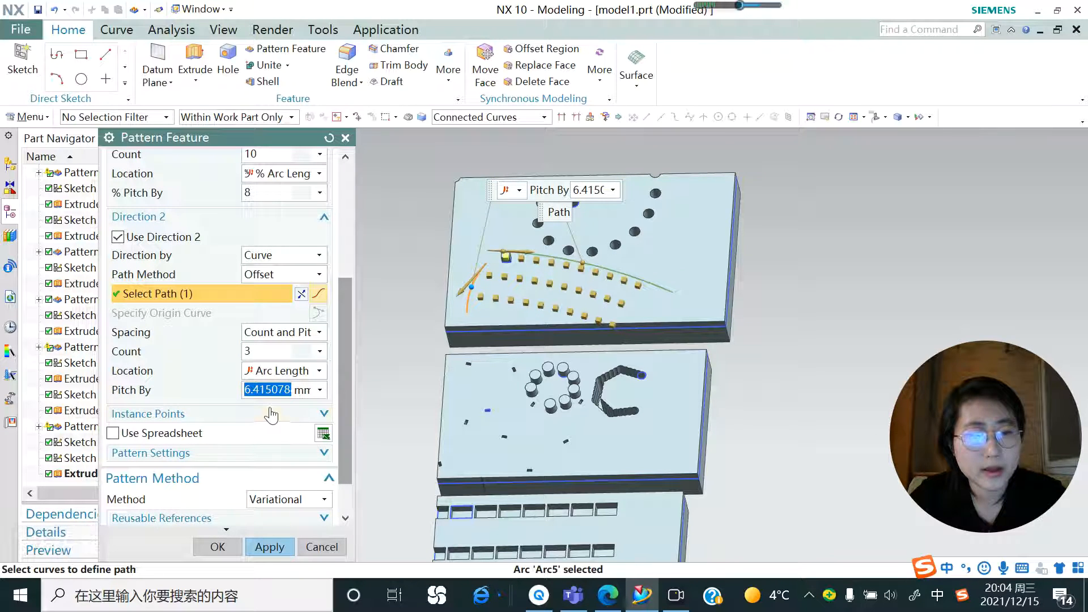
text(10)
key(Return)
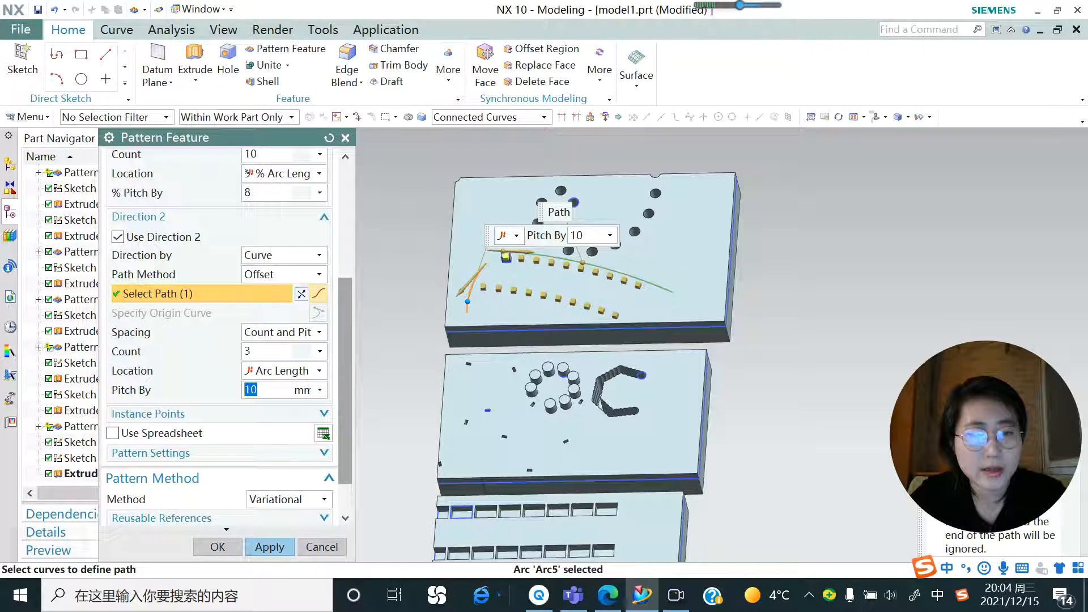
text(3)
key(Return)
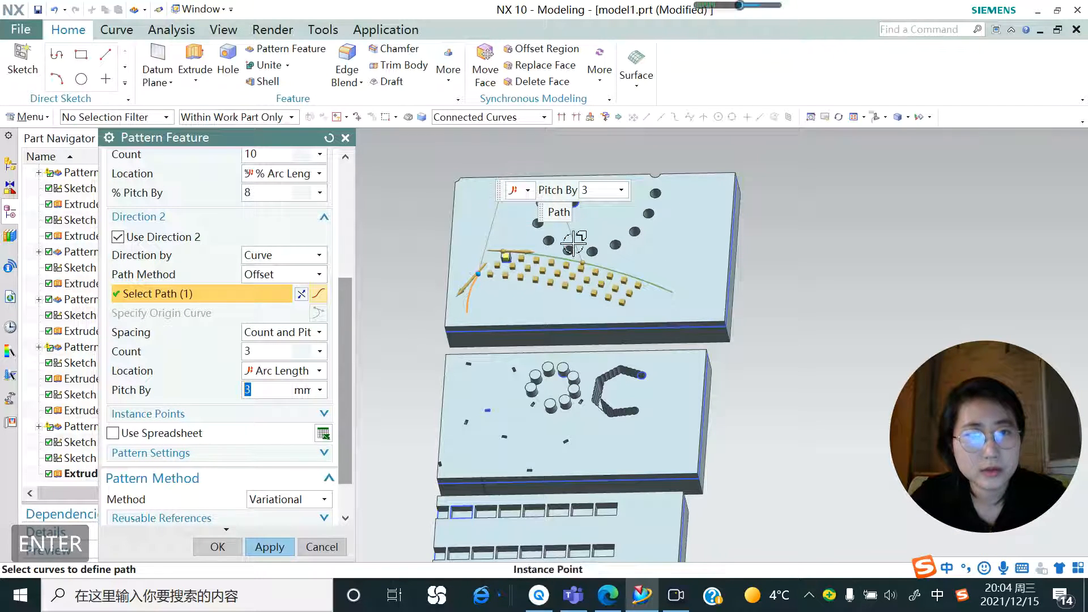
Step: Try a Direction 2 count of 7 and set it to 5
scroll(571, 248, up, 3)
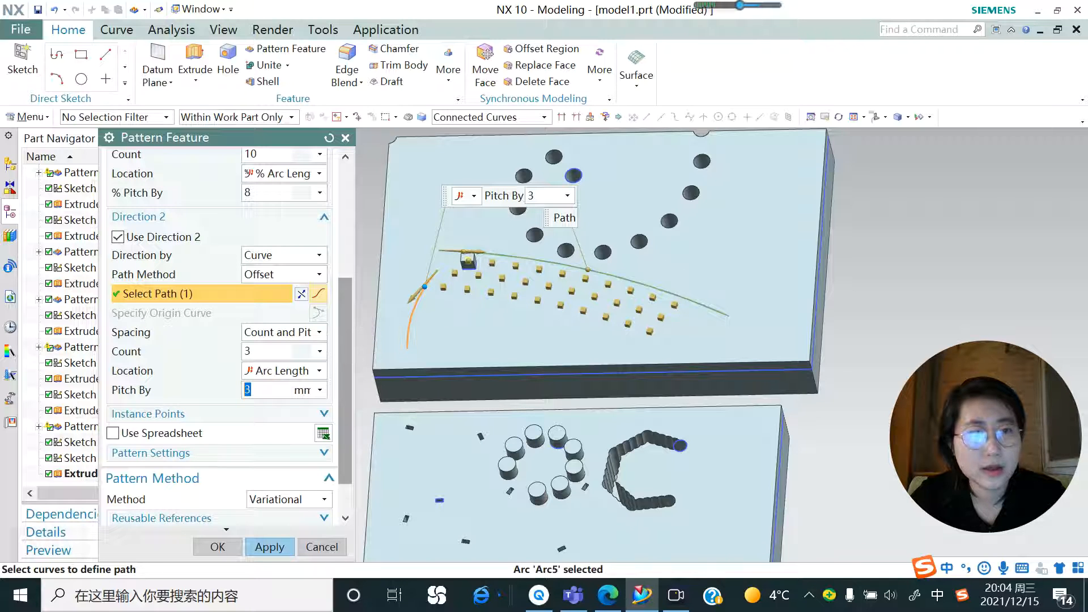
click(250, 352)
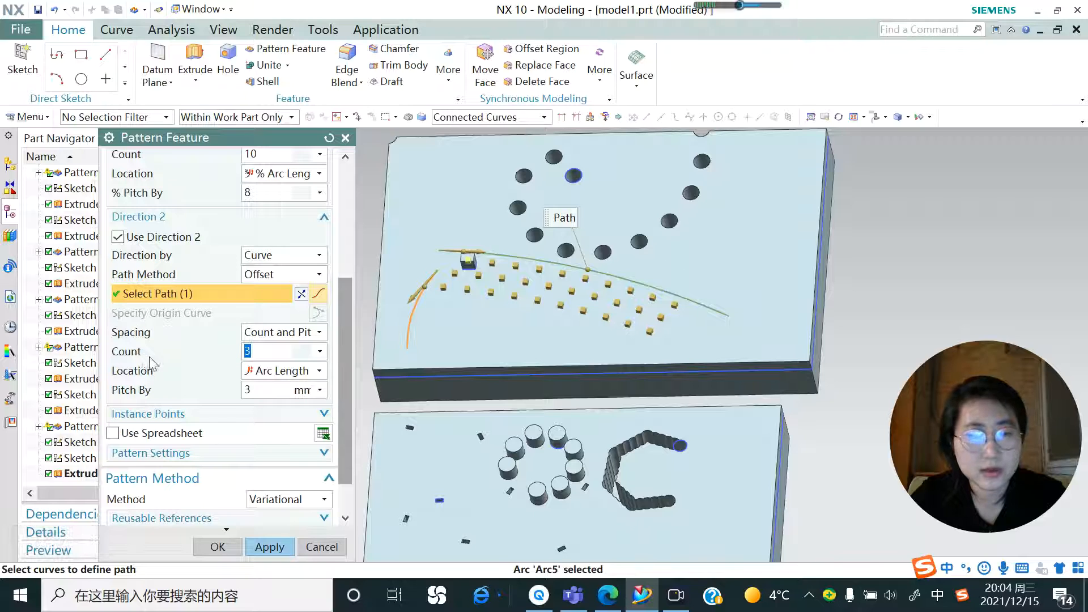
text(7)
key(Return)
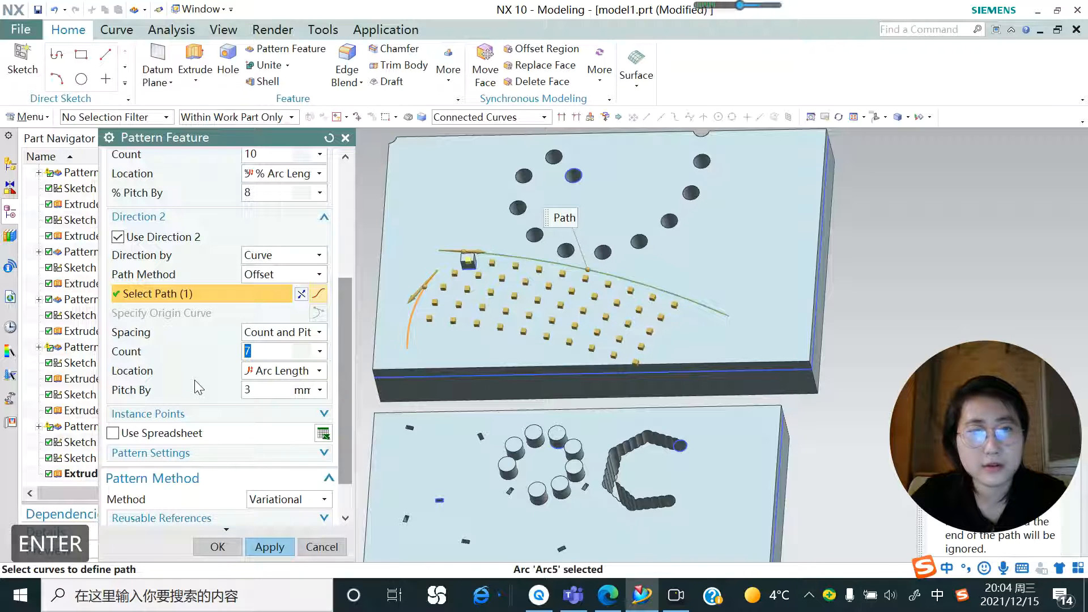
click(251, 390)
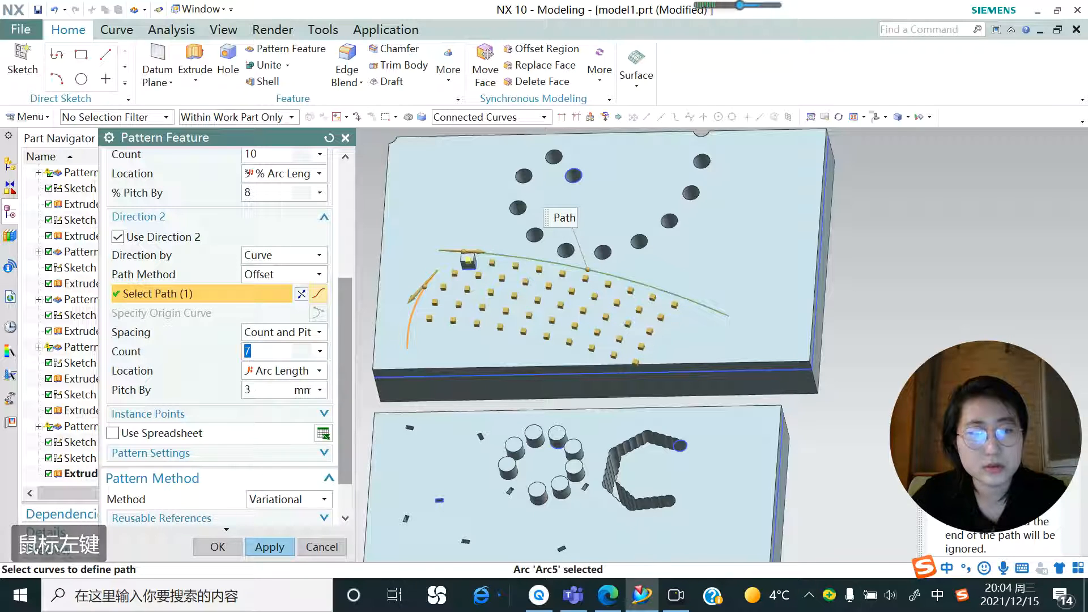
text(5)
key(Return)
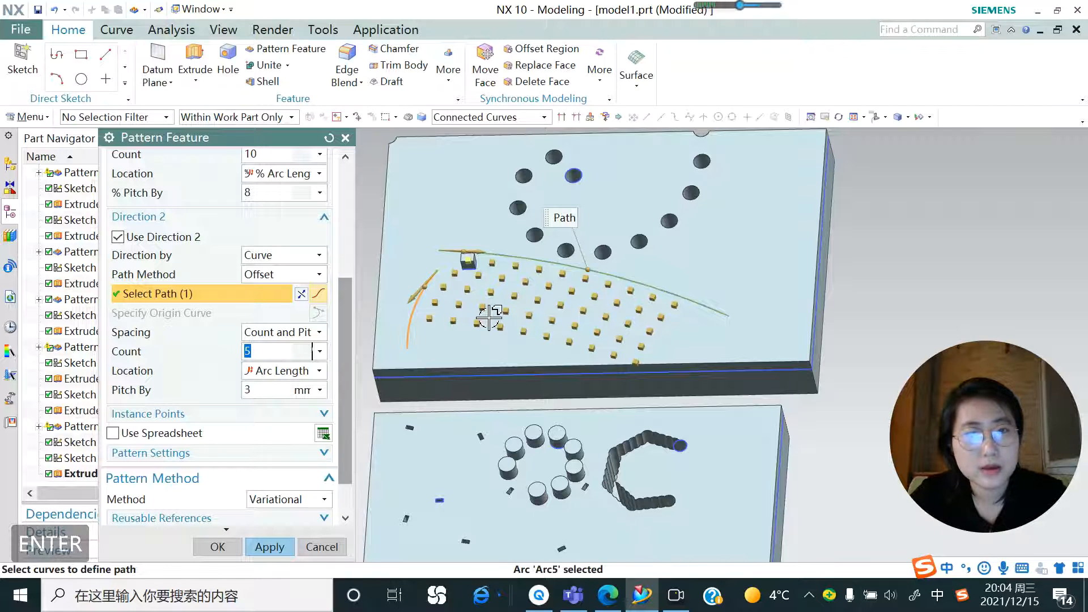
Step: Apply the Along pattern of the rectangular boss and close the Pattern Feature dialog
click(270, 546)
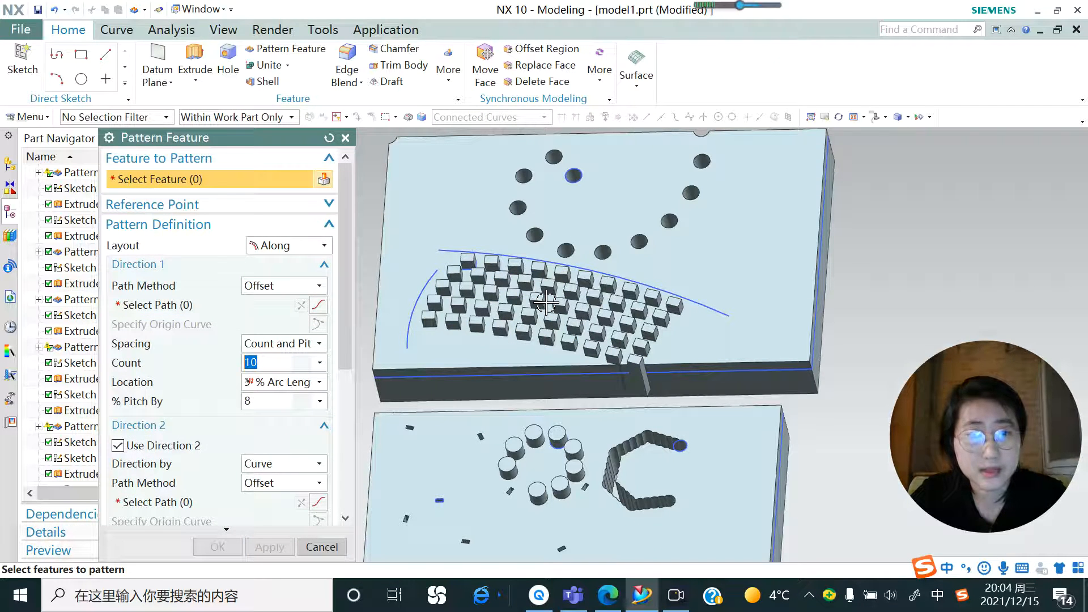
middle_drag(503, 352, 484, 368)
click(345, 138)
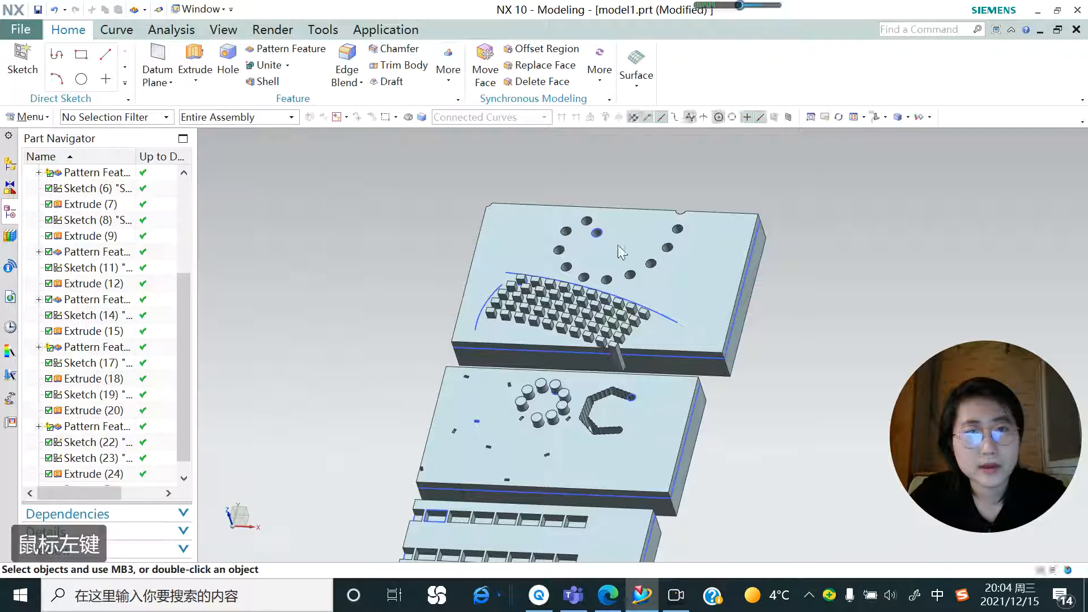
Step: Examine the finished patterns on the three blocks, especially the spiral holes and the arc-following bosses on the third block
scroll(627, 239, down, 2)
scroll(628, 238, down, 1)
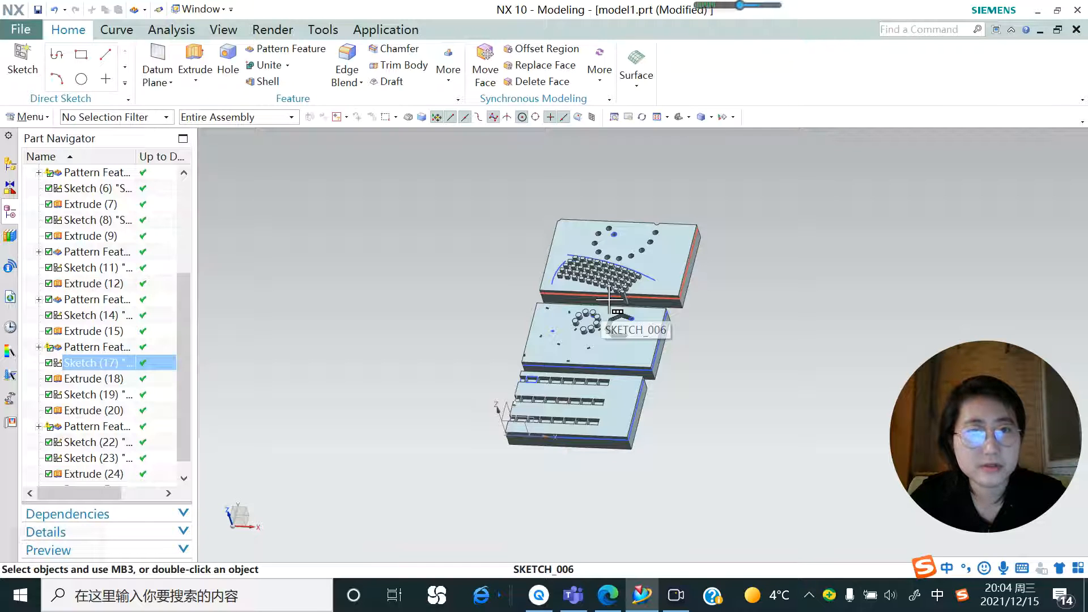
scroll(609, 221, up, 3)
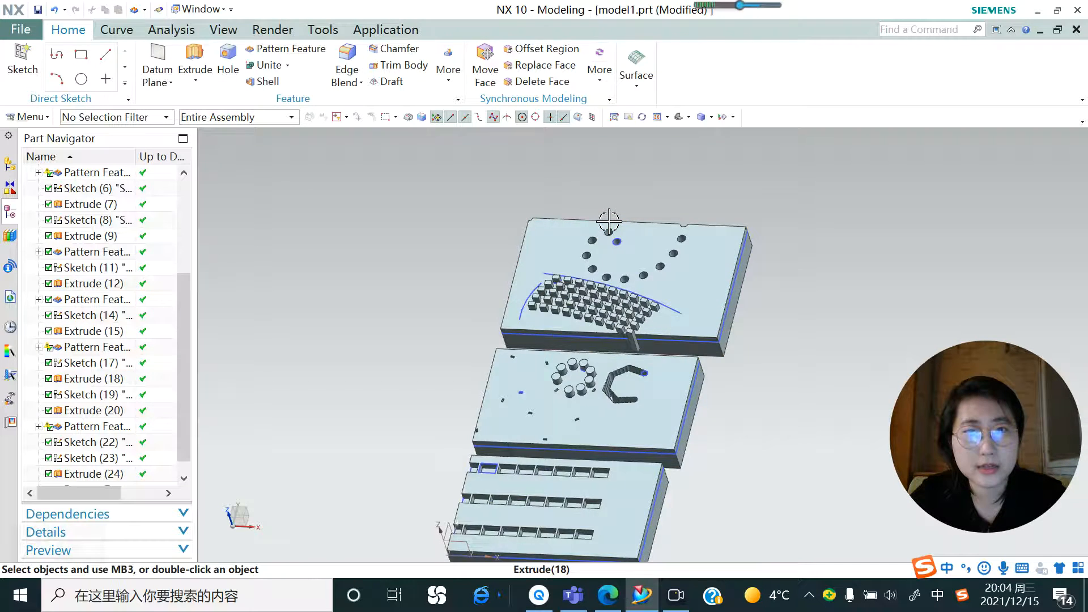
scroll(608, 224, up, 5)
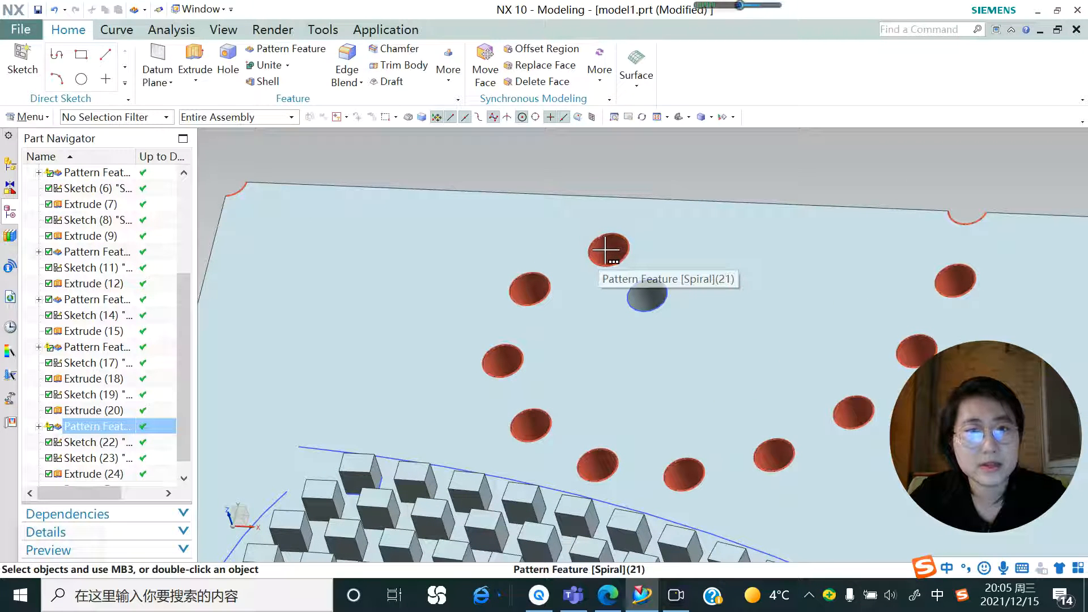
scroll(601, 244, down, 6)
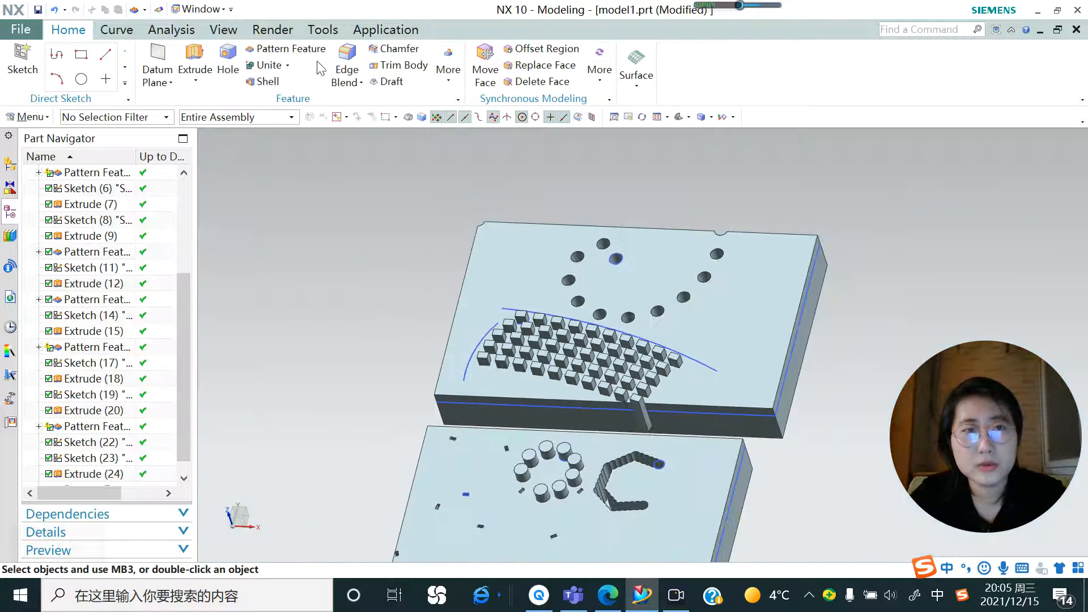
click(634, 257)
key(Escape)
scroll(606, 250, up, 5)
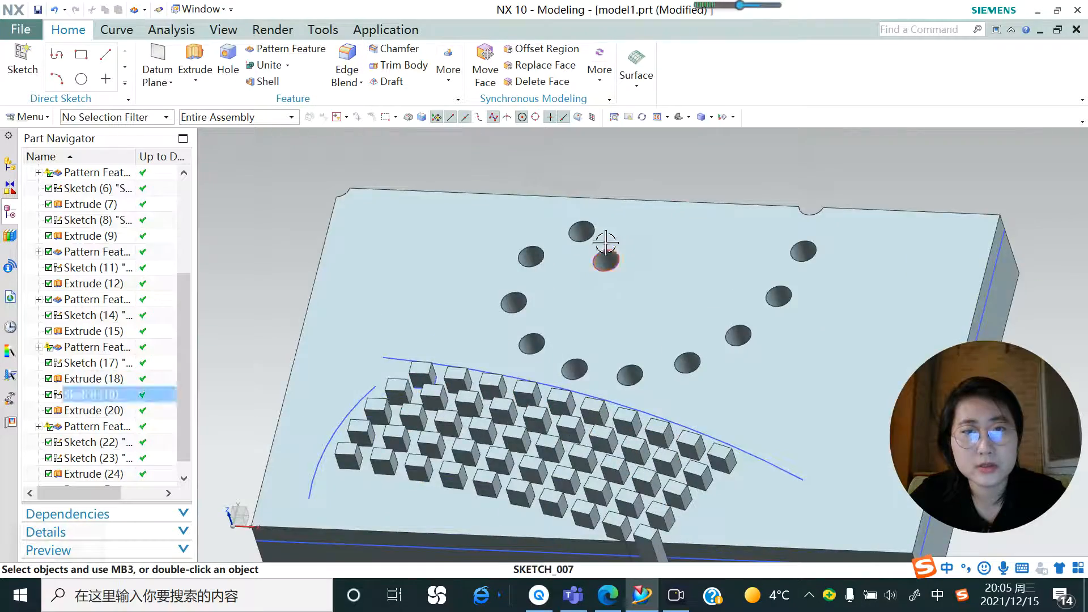
middle_drag(577, 231, 561, 204)
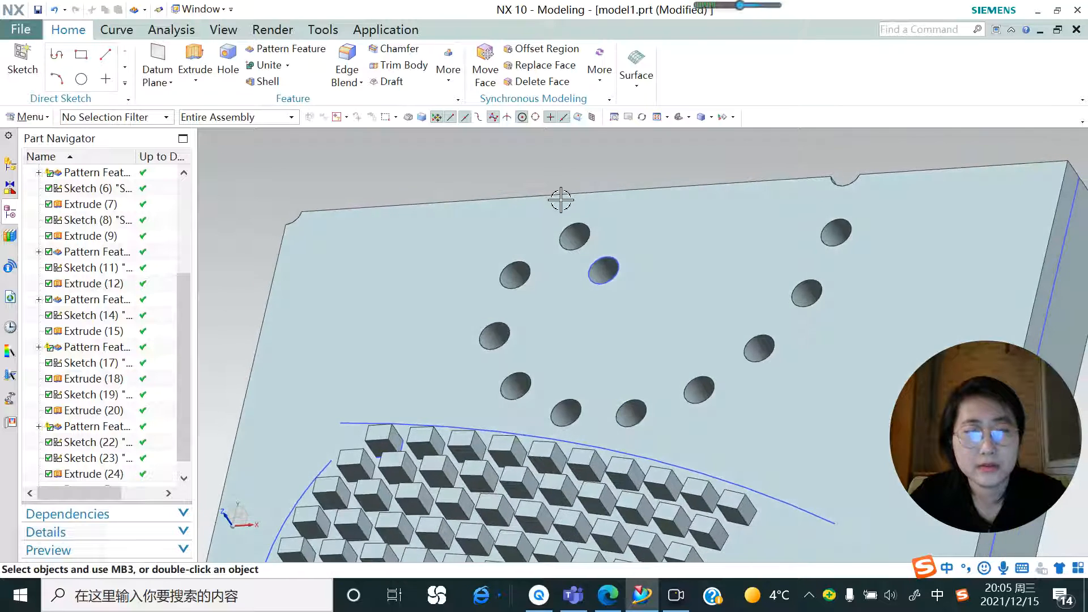
scroll(561, 204, down, 5)
click(581, 247)
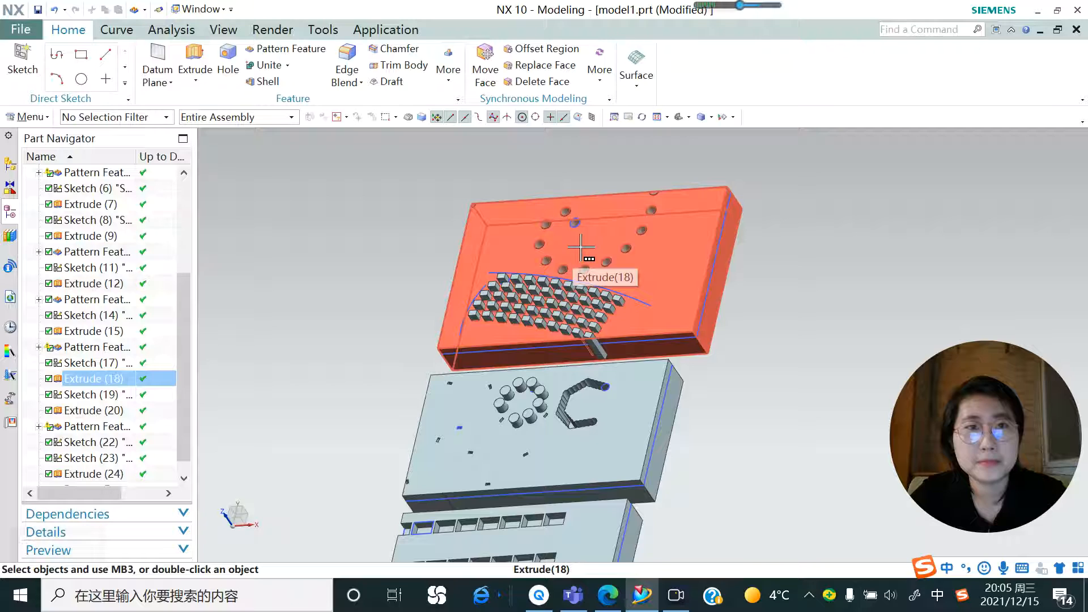
click(676, 595)
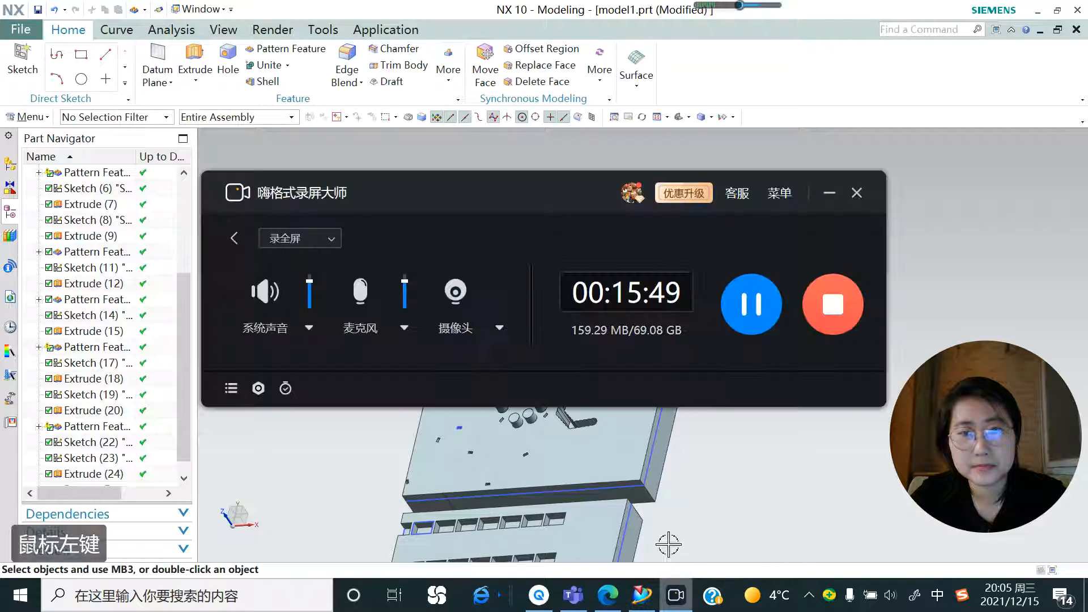